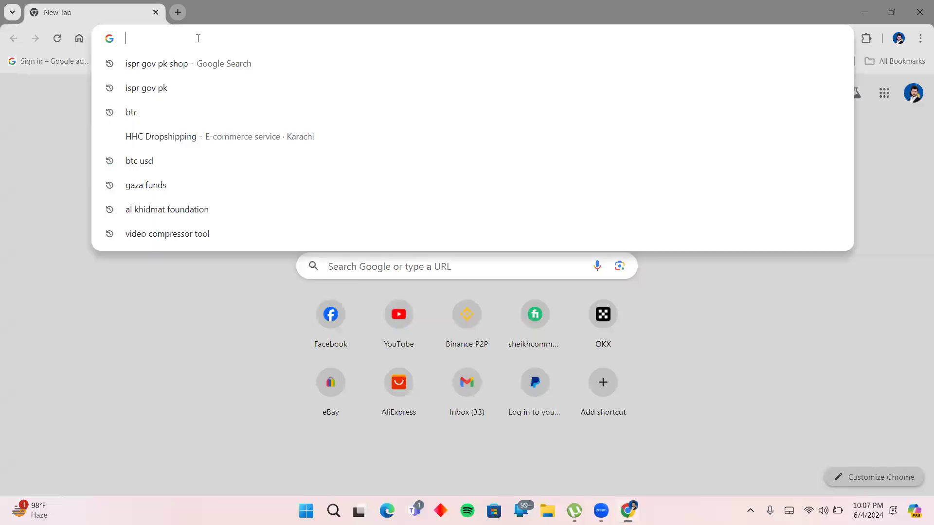
- Go to Google Docs and switch to a third signed-in Google account
key(Return)
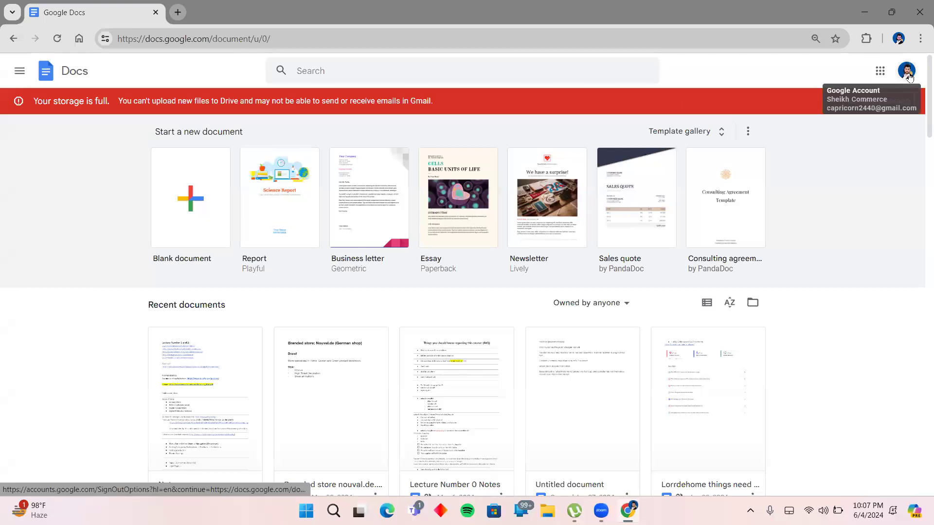
click(907, 73)
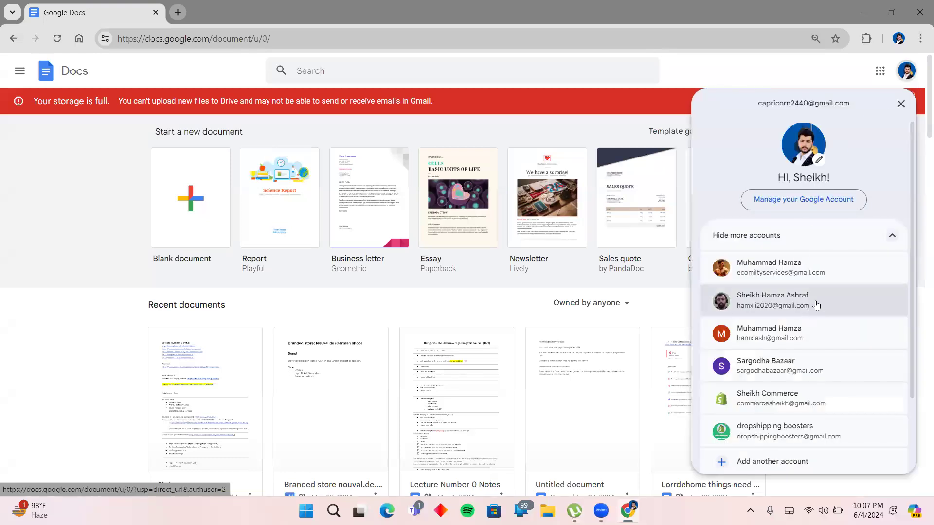
click(813, 303)
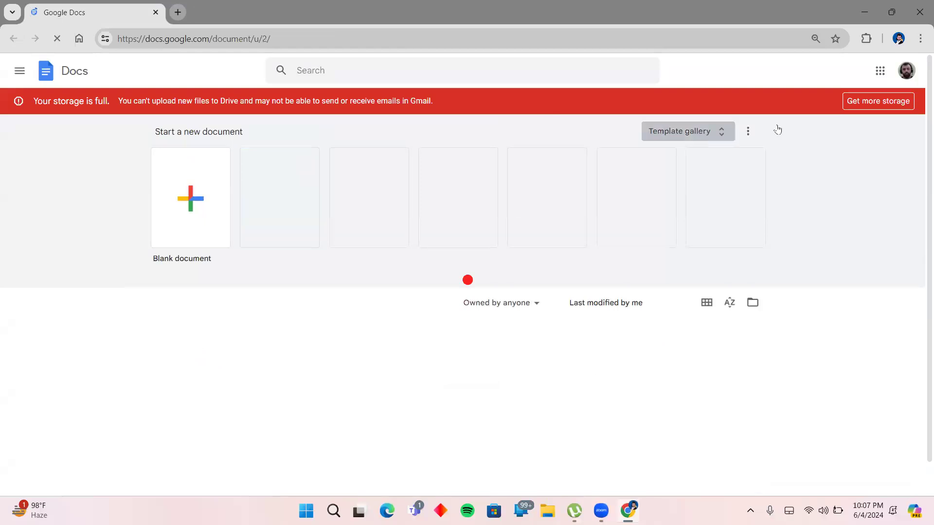
click(913, 76)
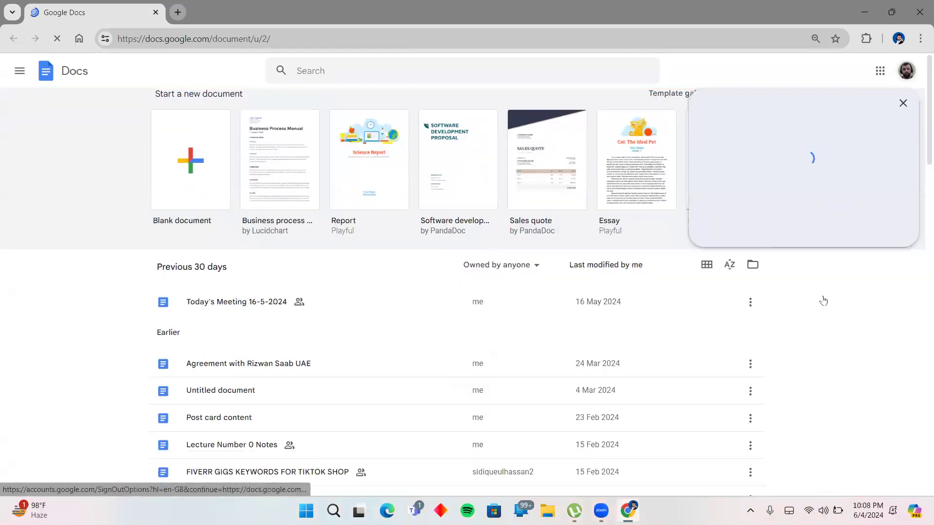
click(800, 331)
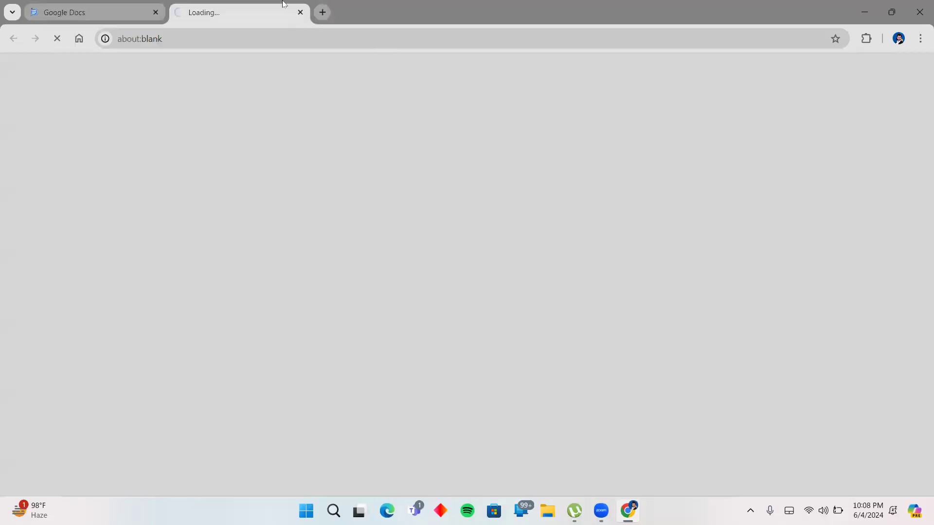
- Close the old Docs tab and open the empty Untitled document from May 31
click(155, 12)
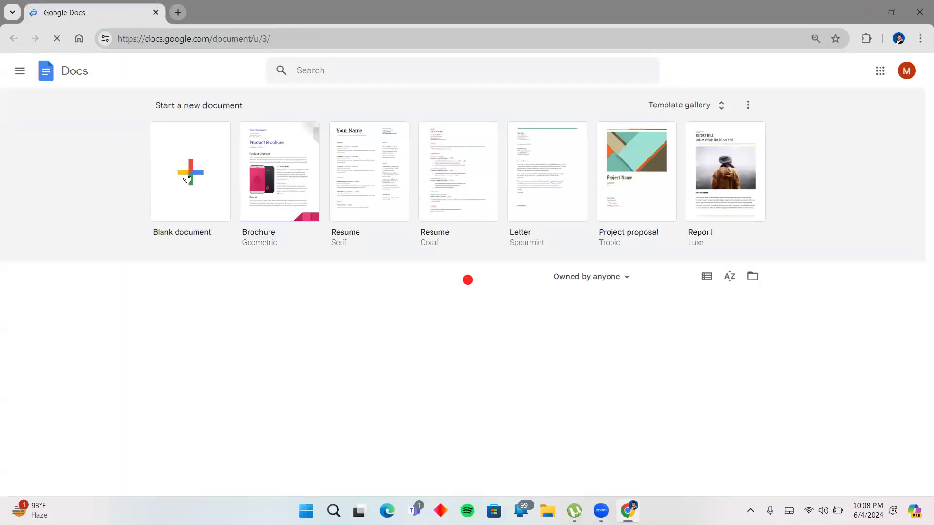
click(354, 338)
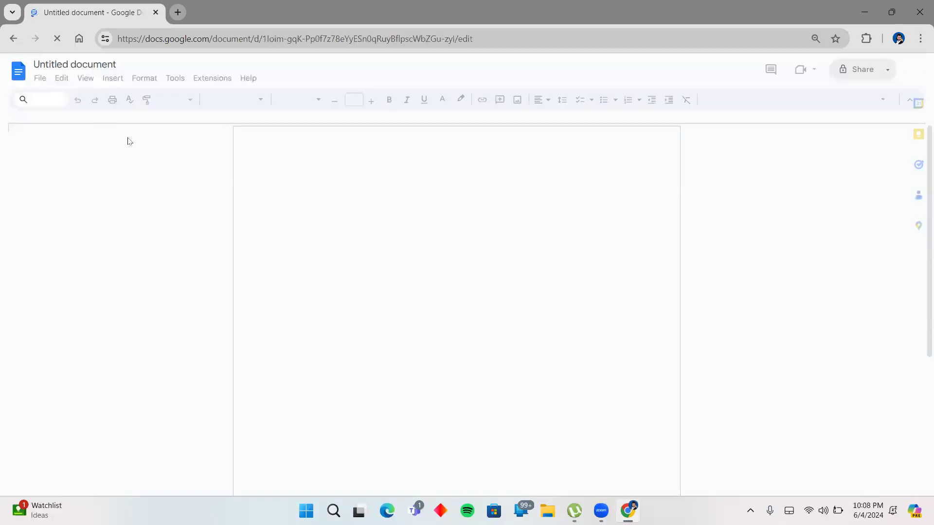
click(15, 44)
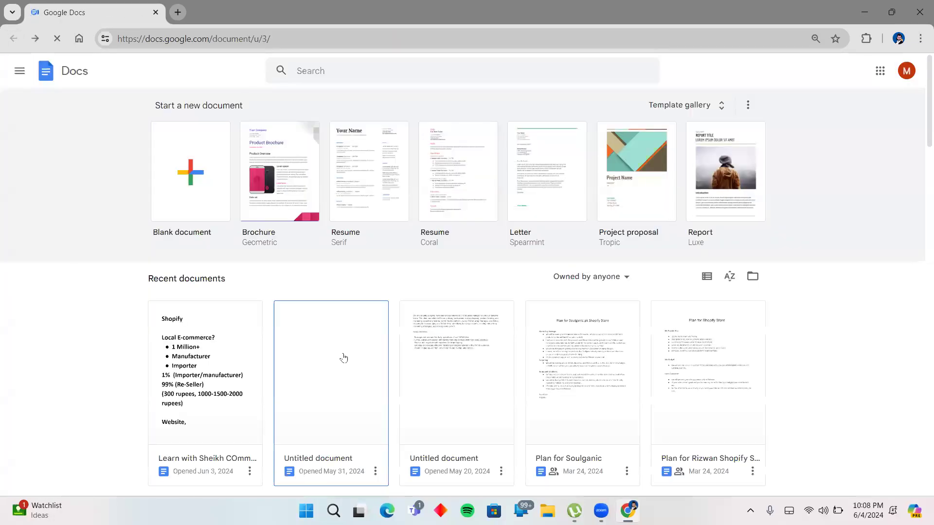
click(343, 357)
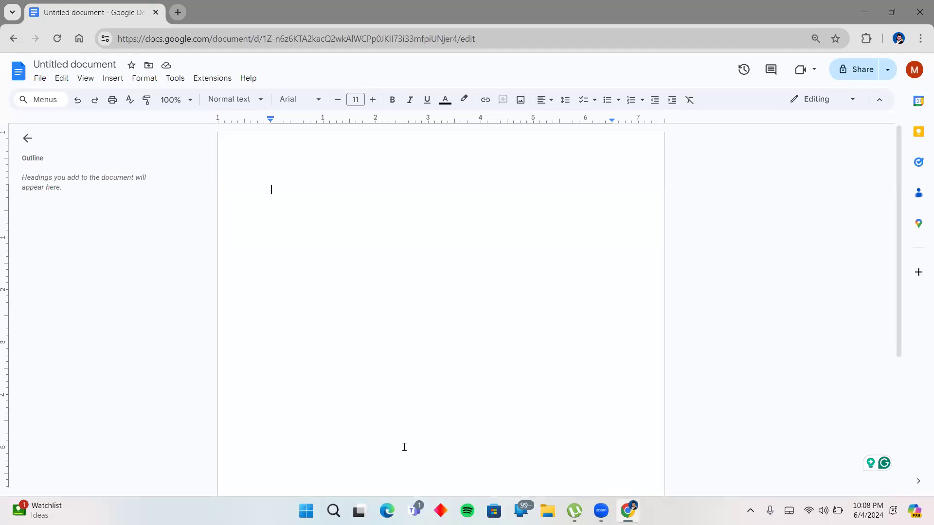
- Put the text cursor on the first empty line of the Untitled document
double_click(380, 204)
click(380, 204)
- Type the heading 'Why Shopify' on the first line, correcting the typos
text(wh)
key(BackSpace)
key(BackSpace)
text(WHy)
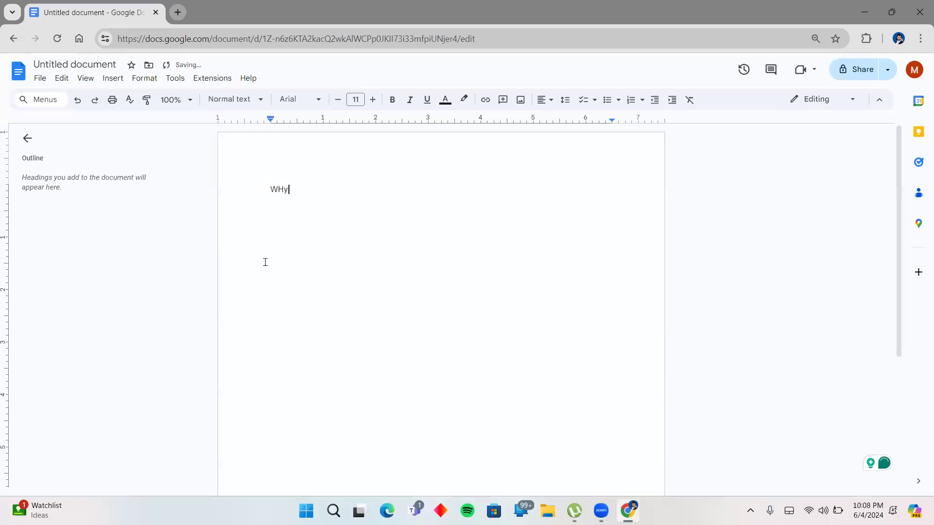
key(BackSpace)
key(BackSpace)
key(BackSpace)
text(hy Shopoi)
key(BackSpace)
key(BackSpace)
text(ify)
- Format the heading in Calibri at font size 20, then return to the line below
key(ctrl+a)
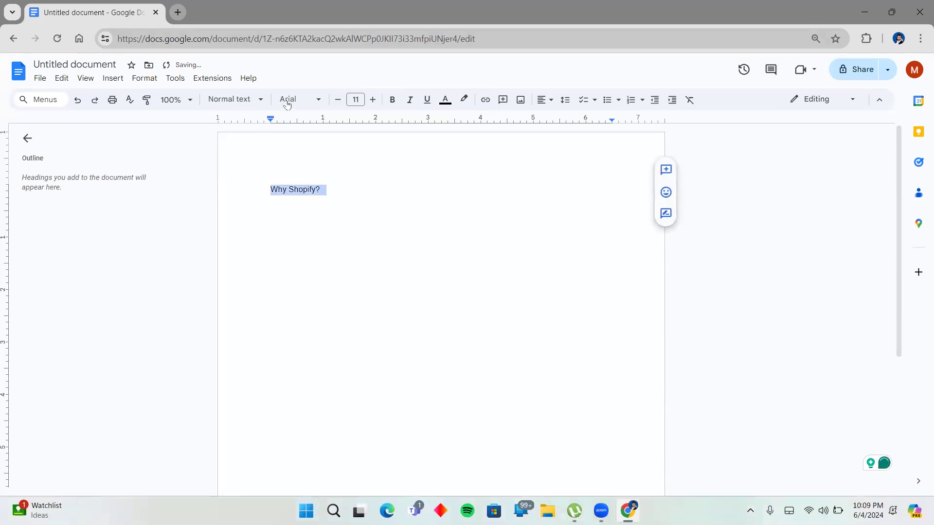
click(287, 102)
click(313, 166)
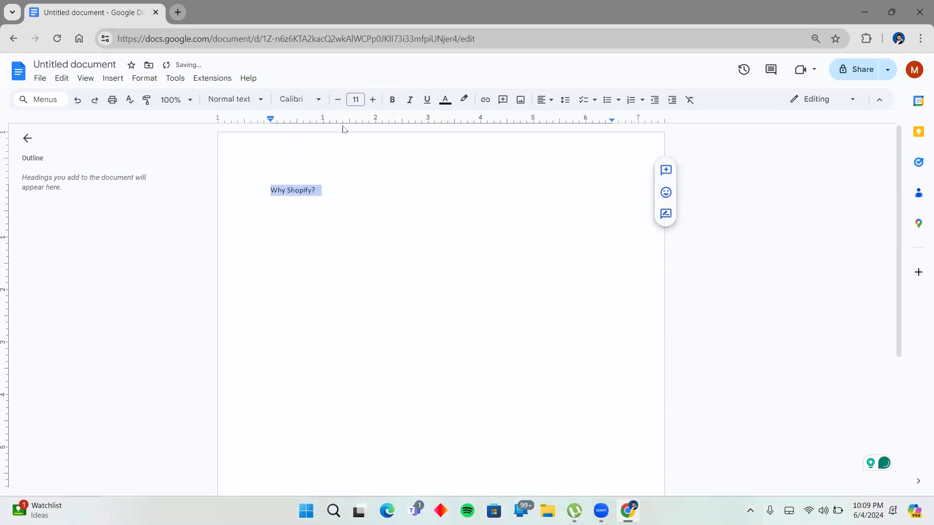
click(354, 101)
click(355, 188)
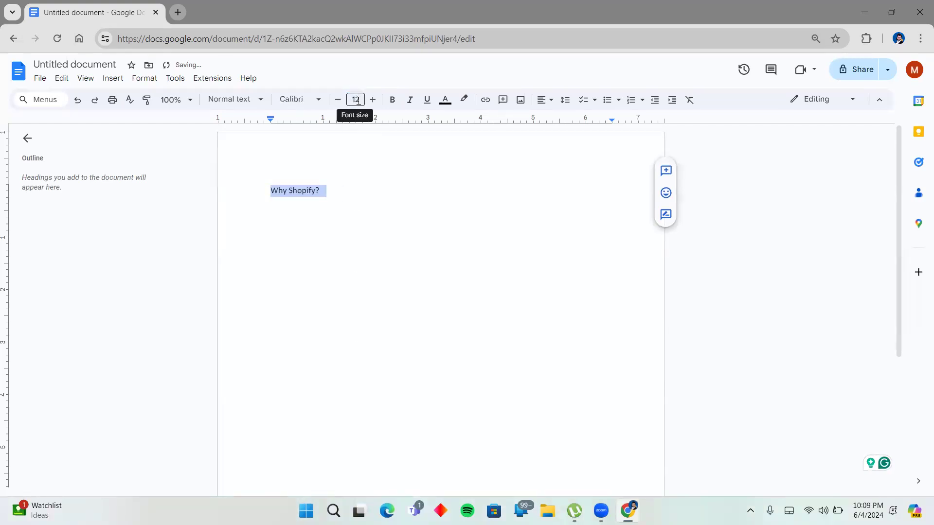
click(358, 100)
key(Num_Lock)
text(20)
key(Return)
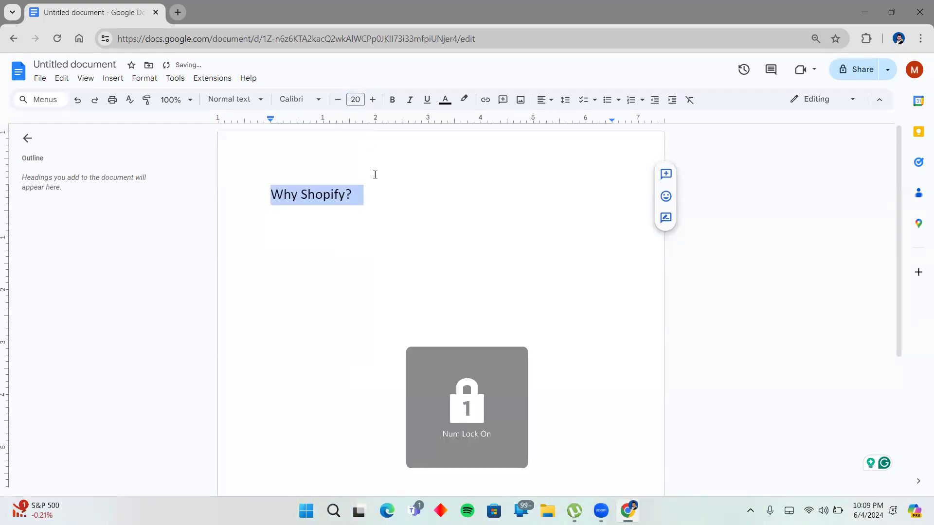
drag(375, 175, 373, 173)
click(356, 265)
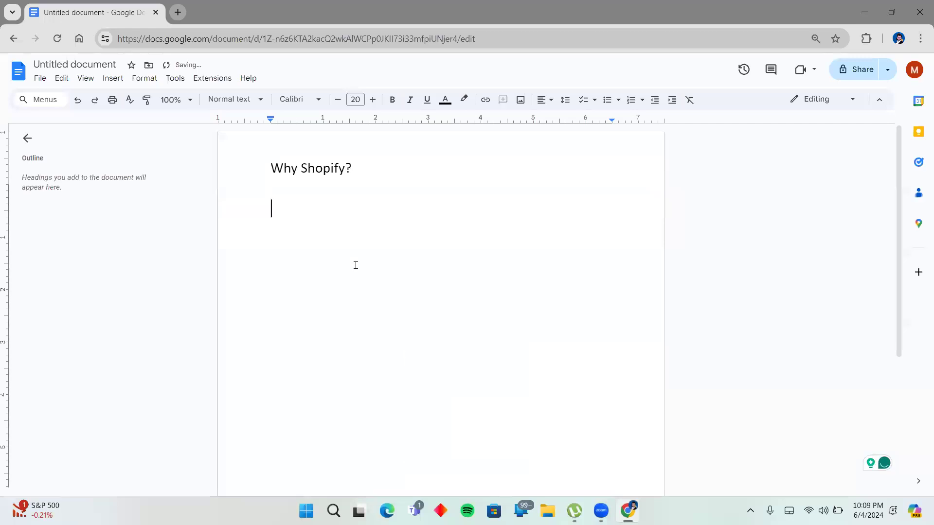
- Start a bulleted list with 'Easy to use' and a second bullet beginning 'Never'
click(605, 101)
text(E)
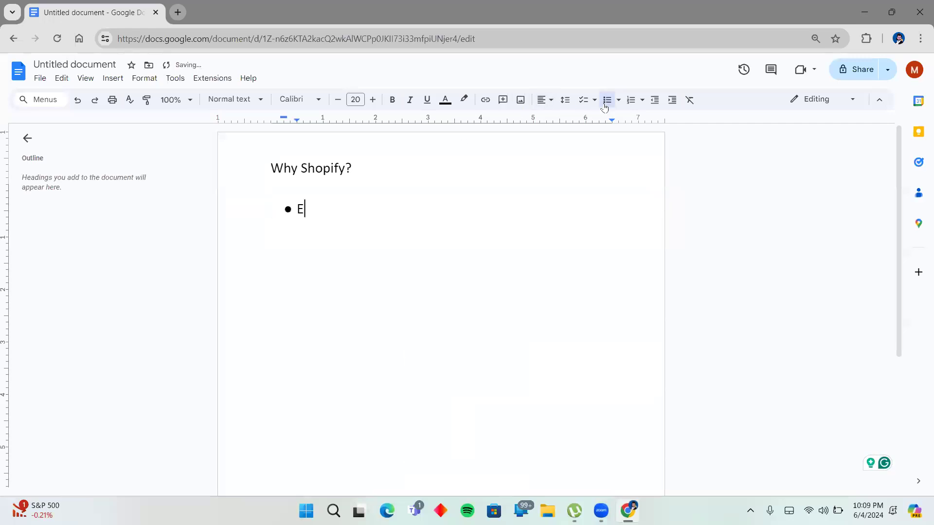
text(asy to use)
key(Return)
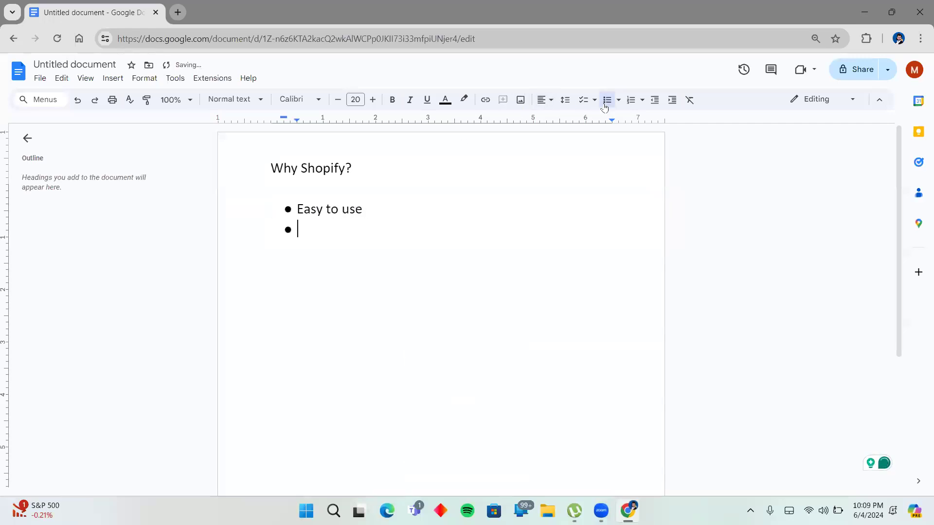
text(Never)
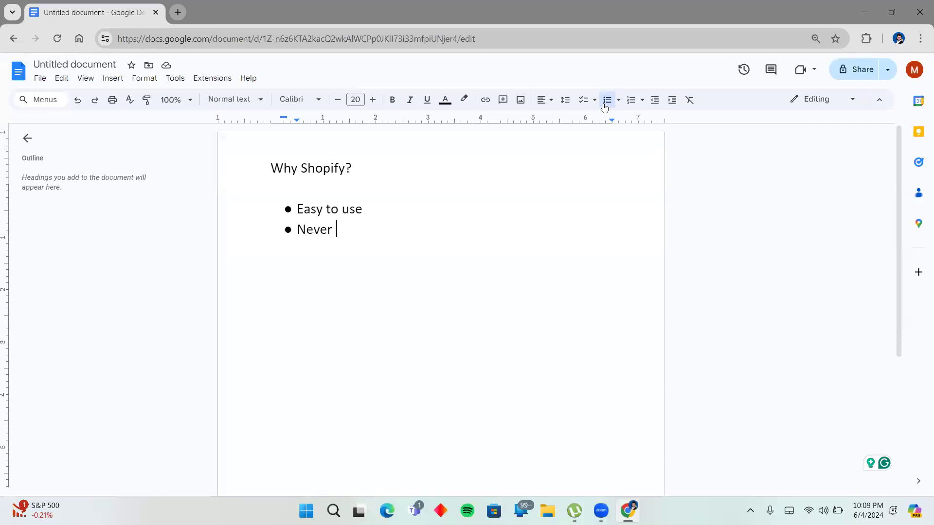
key(ctrl+t)
text(da)
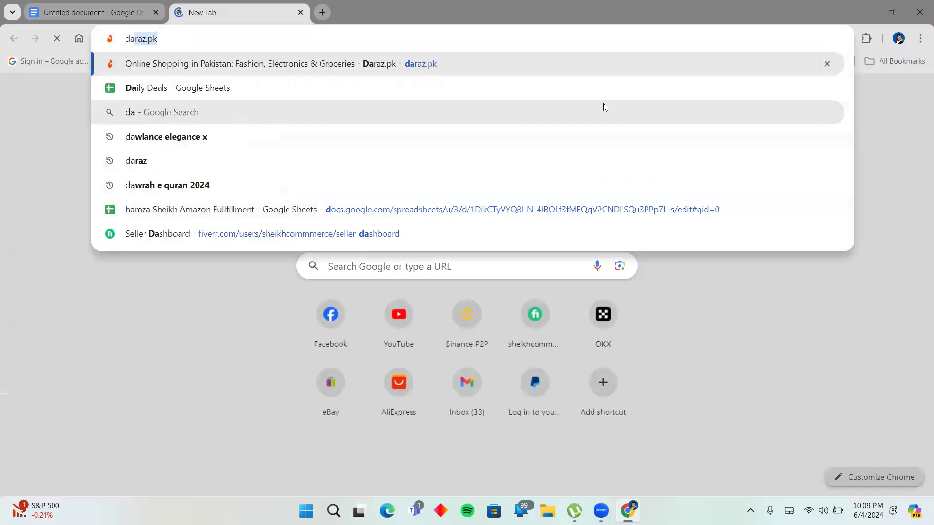
text(wlance ac price)
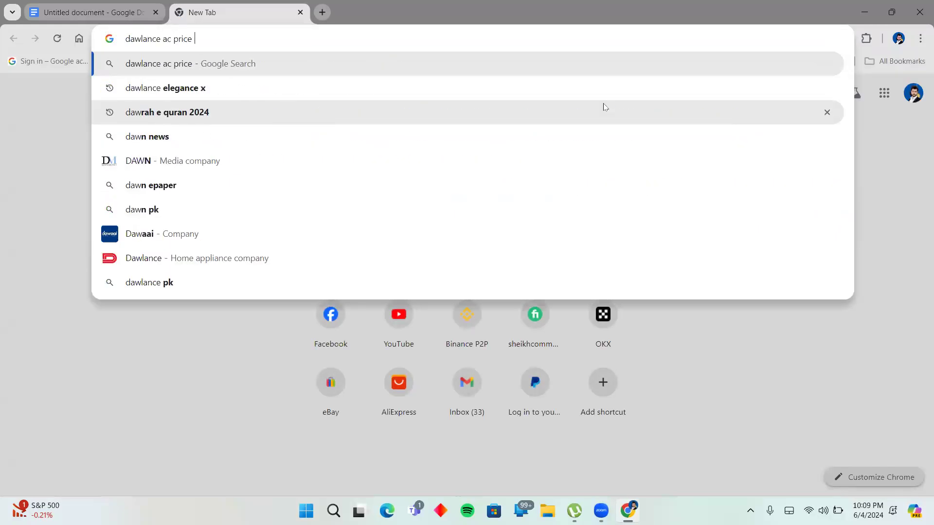
key(Return)
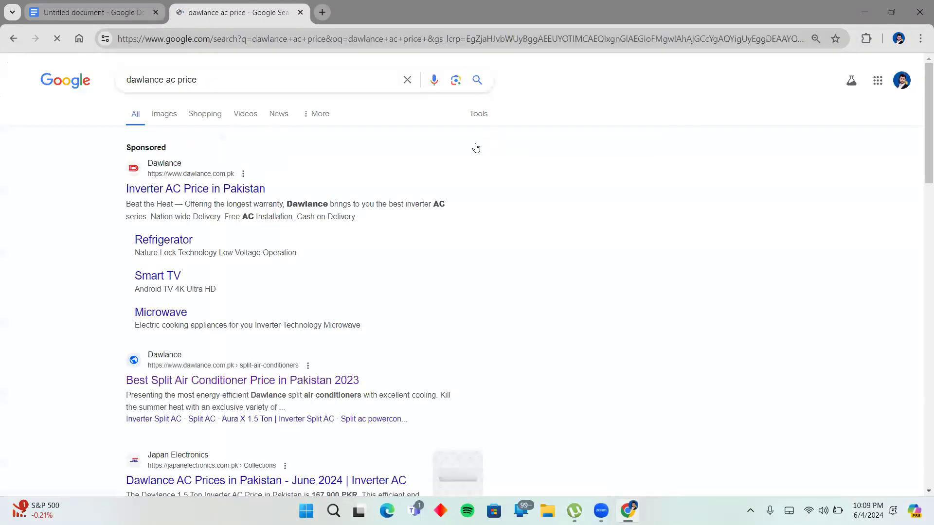
scroll(476, 147, down, 6)
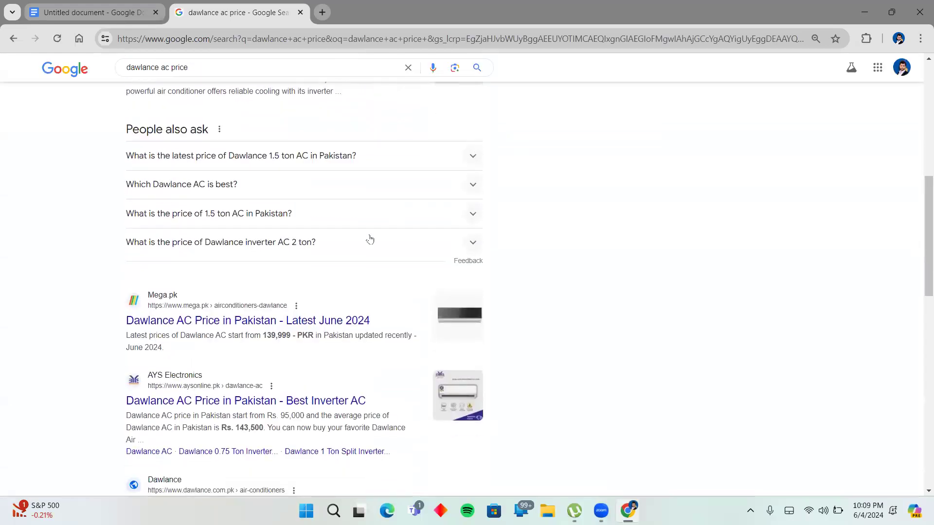
scroll(370, 239, down, 7)
scroll(370, 238, down, 3)
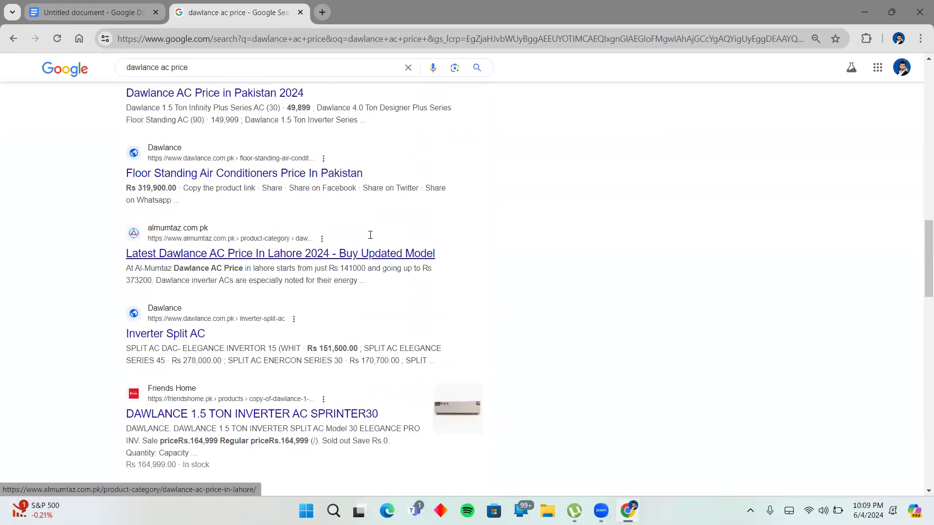
key(ctrl+w)
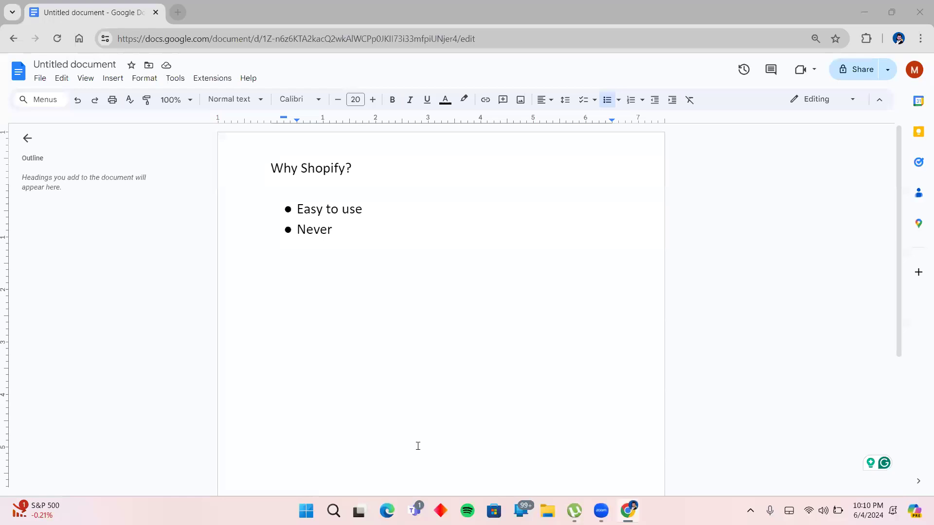
- Rename the document to 'Building Store On SHopify', replacing the mistaken title 'Easy to use'
double_click(410, 234)
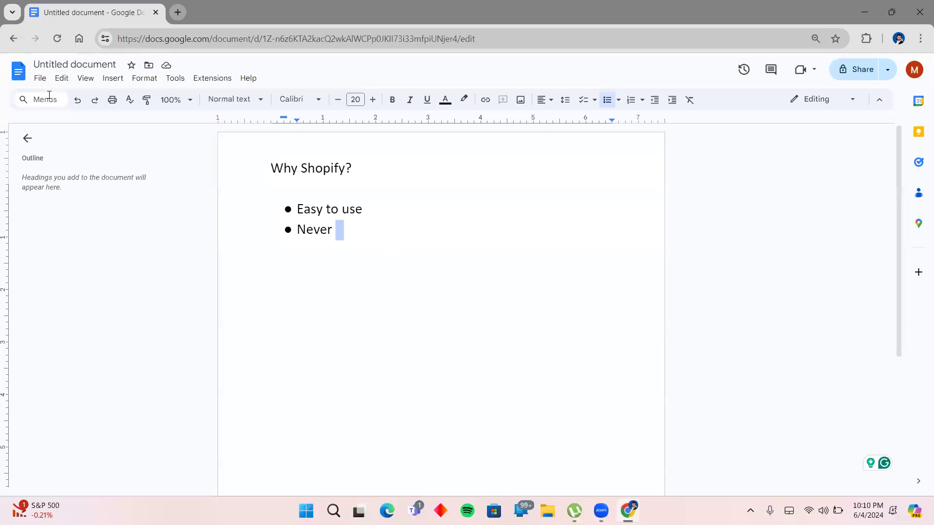
click(102, 70)
click(104, 66)
text(Easy to use)
key(Return)
click(81, 65)
text(u)
key(BackSpace)
key(BackSpace)
text(Bu)
key(BackSpace)
key(BackSpace)
text(Bu)
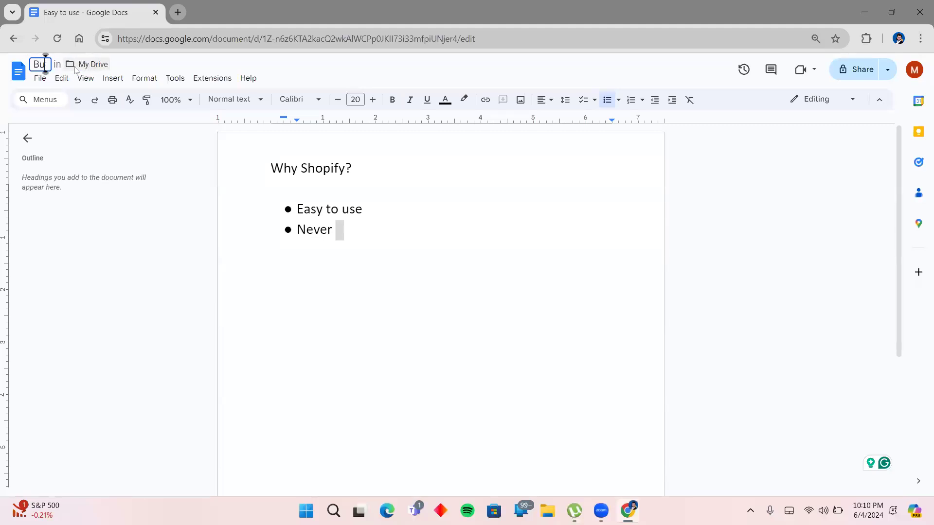
text(ilding Store On SH)
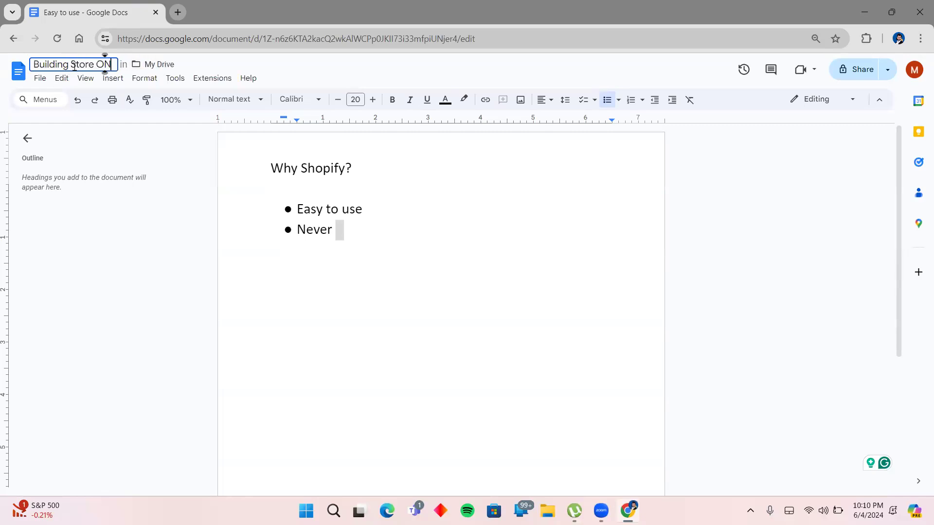
text(opify)
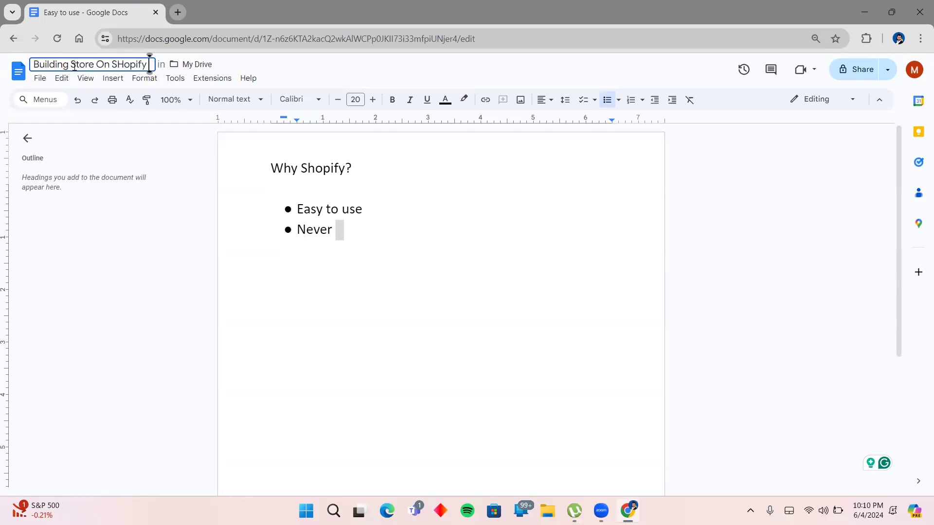
key(ctrl+t)
text(ali)
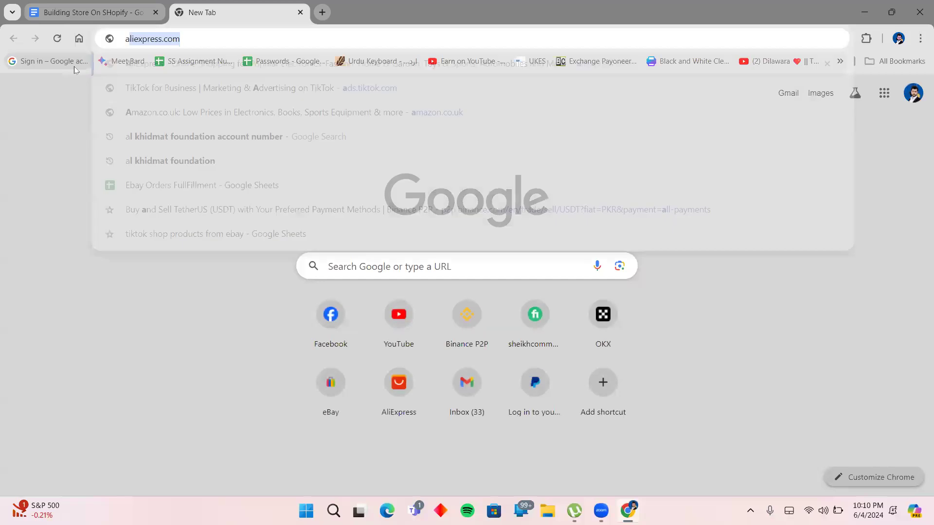
key(BackSpace)
text(fatah ac)
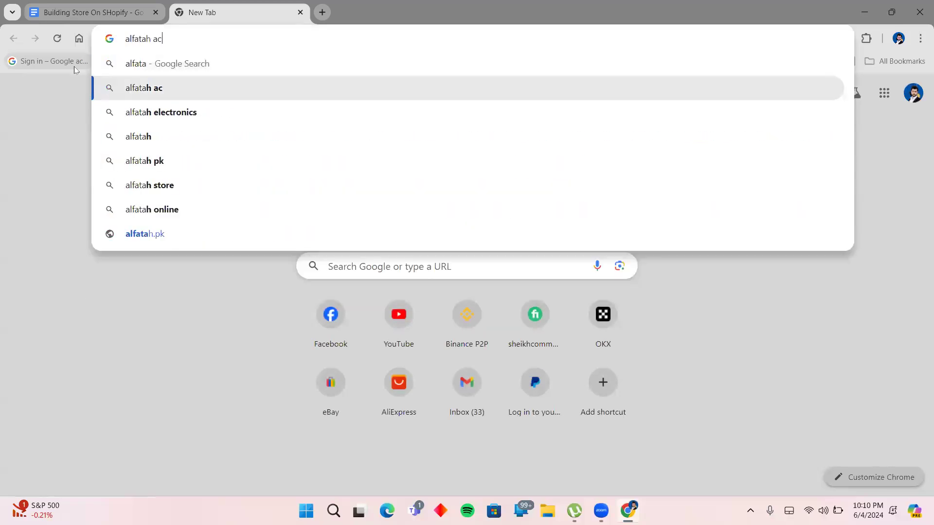
key(Down)
key(Down)
key(Down)
key(Down)
key(Down)
key(Down)
key(Down)
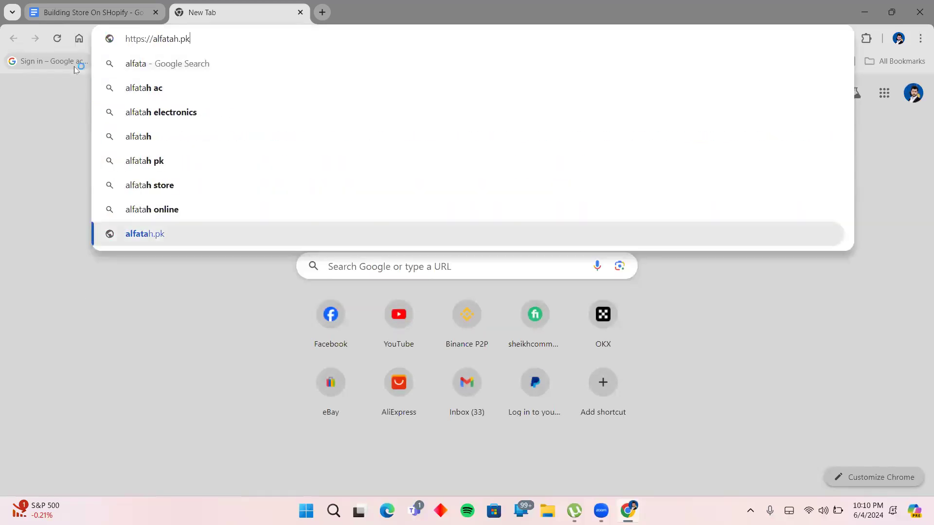
key(Return)
key(ctrl+t)
text(out)
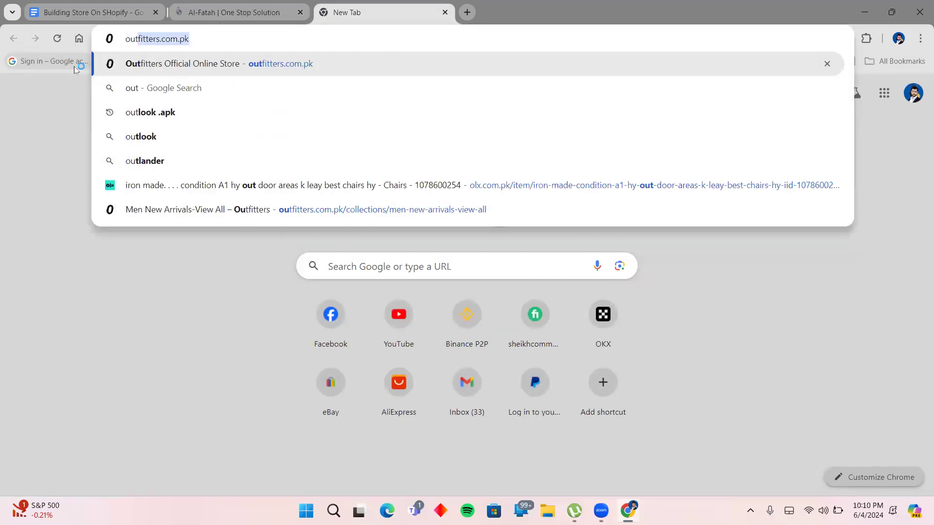
key(Return)
key(ctrl+t)
text(hopscoth)
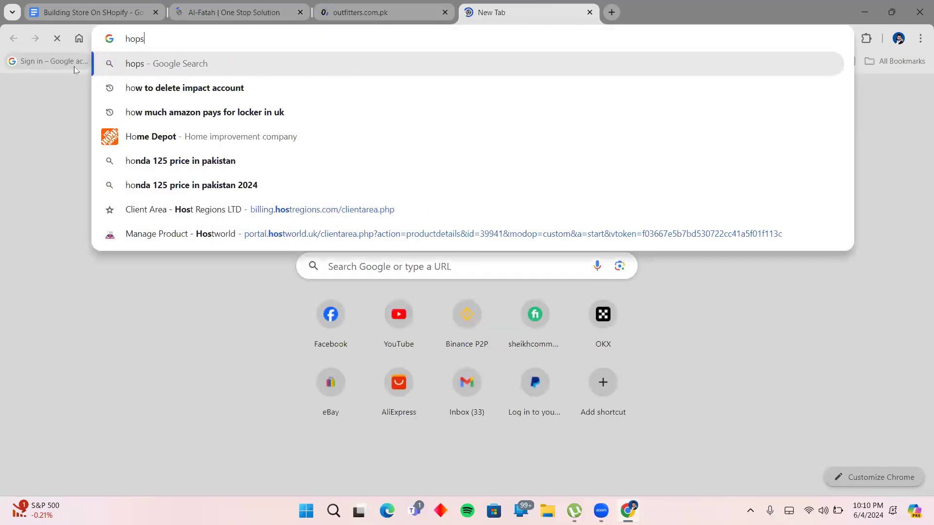
key(Return)
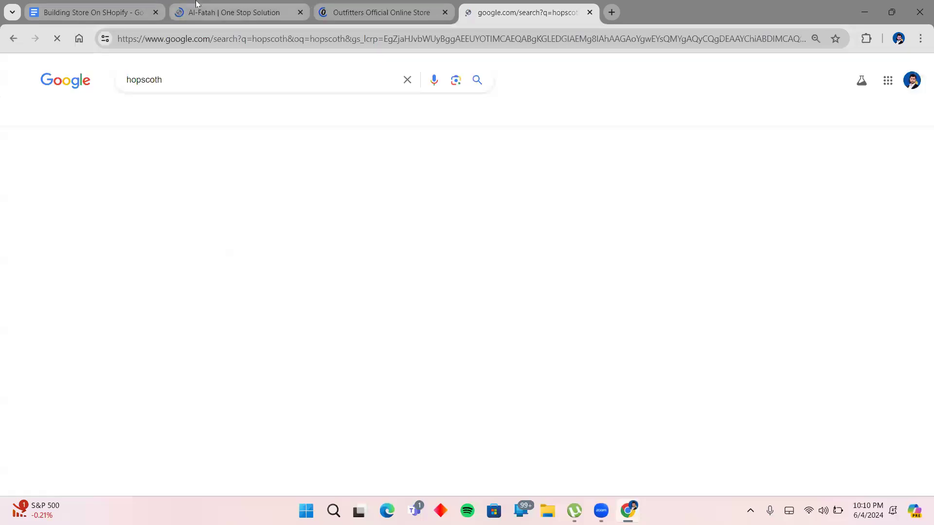
click(199, 11)
scroll(394, 309, down, 10)
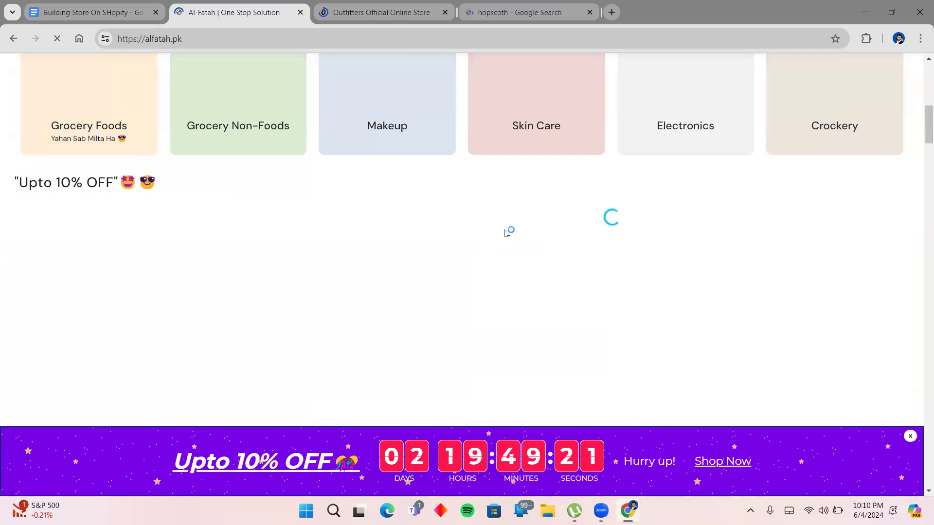
scroll(504, 233, down, 4)
scroll(231, 223, down, 2)
scroll(232, 222, up, 10)
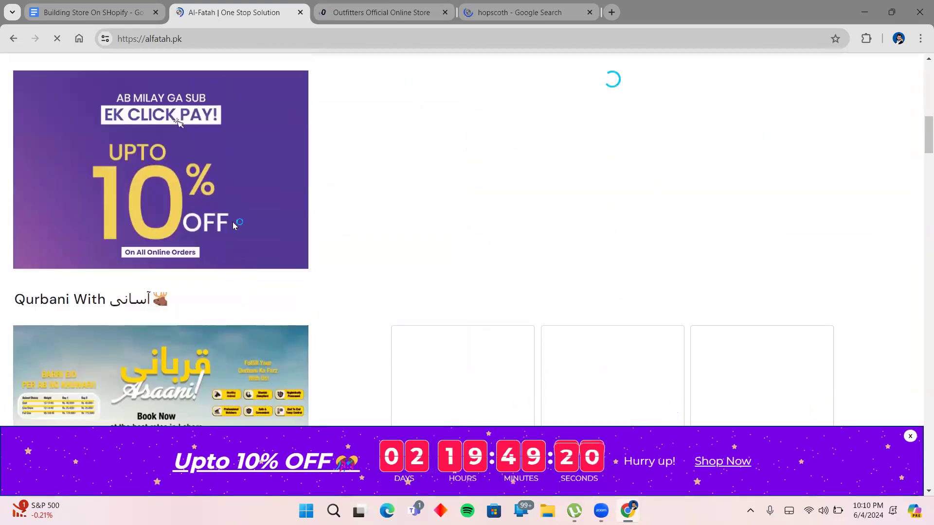
scroll(408, 326, up, 5)
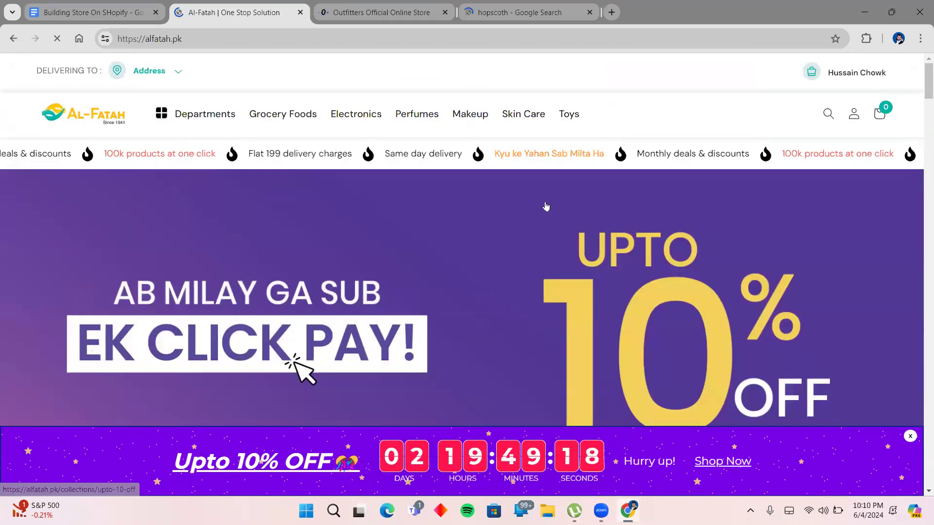
key(ctrl+w)
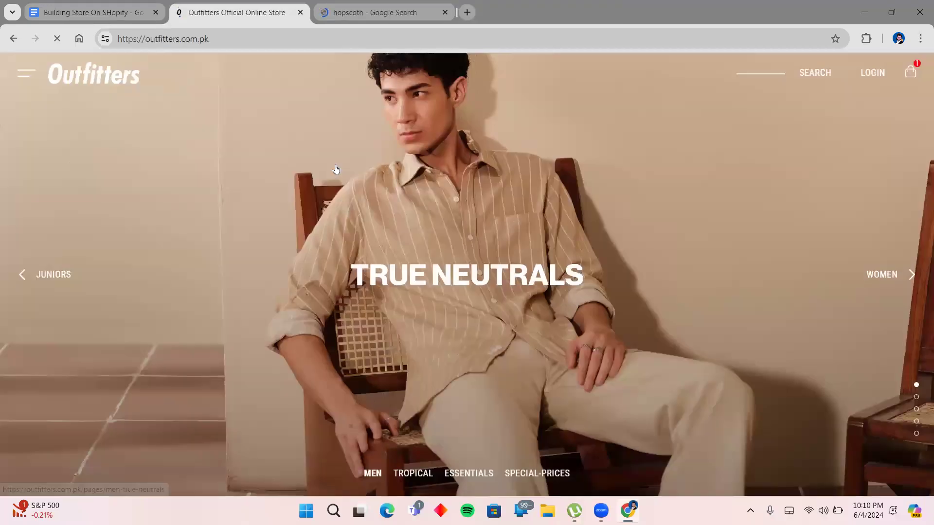
scroll(487, 229, down, 2)
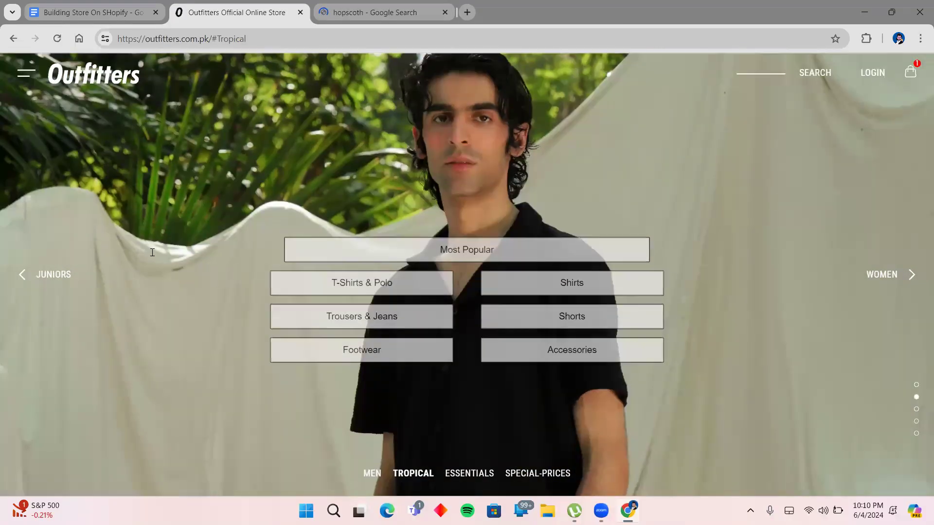
key(ctrl+w)
scroll(287, 321, down, 3)
click(309, 305)
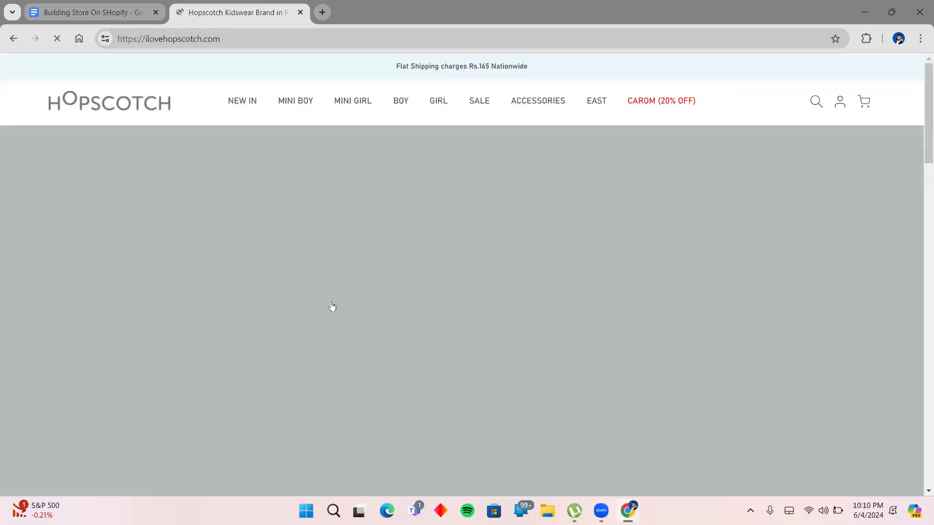
scroll(332, 306, down, 15)
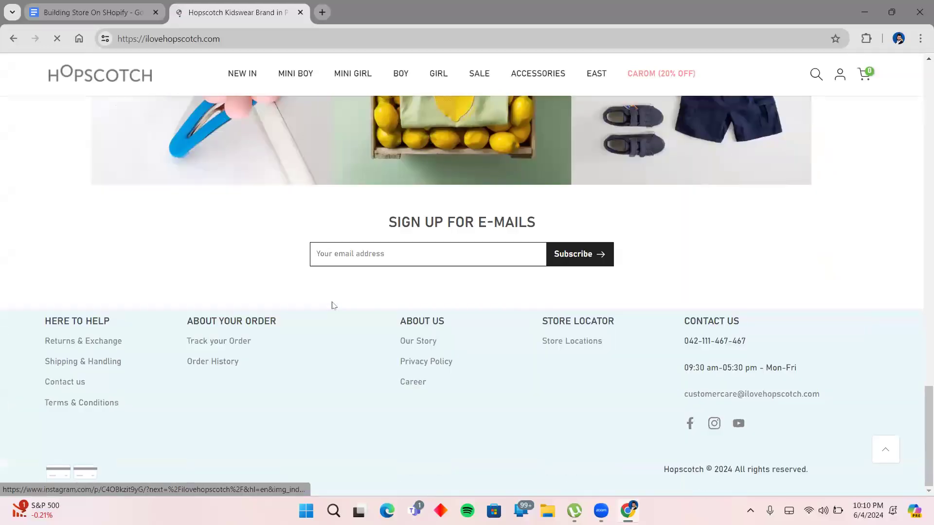
key(ctrl+w)
triple_click(363, 226)
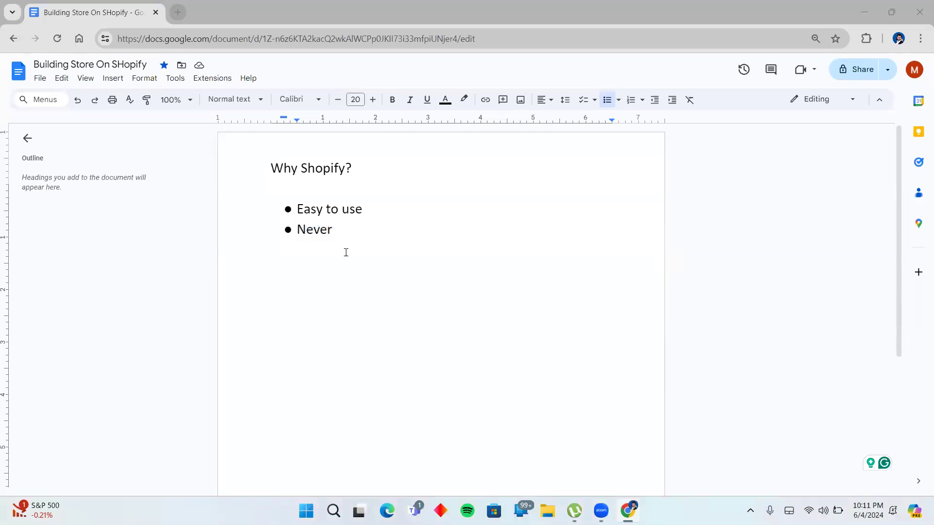
- Complete the second bullet so it reads 'Never Gets Down'
click(383, 235)
text(Ge)
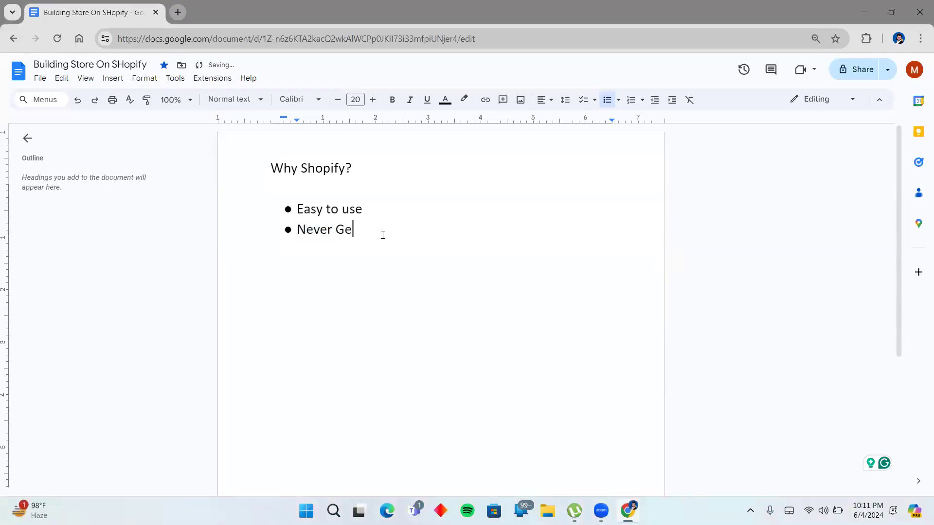
text(ts OD)
text(wn)
key(Return)
- Add a 'Secure' bullet and an empty fourth bullet below it
text(Diffic)
key(BackSpace)
key(BackSpace)
key(BackSpace)
key(BackSpace)
key(BackSpace)
key(BackSpace)
text(Sectu)
key(BackSpace)
key(BackSpace)
text(ure)
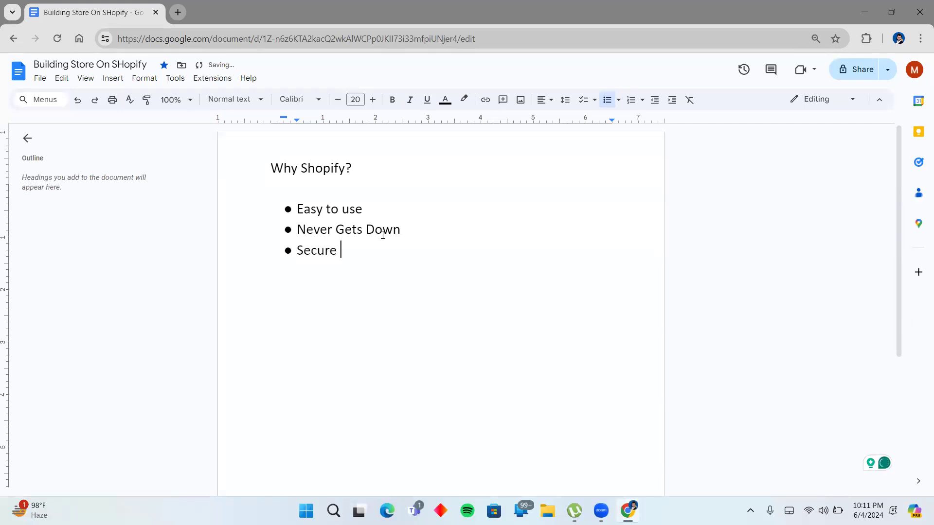
key(Return)
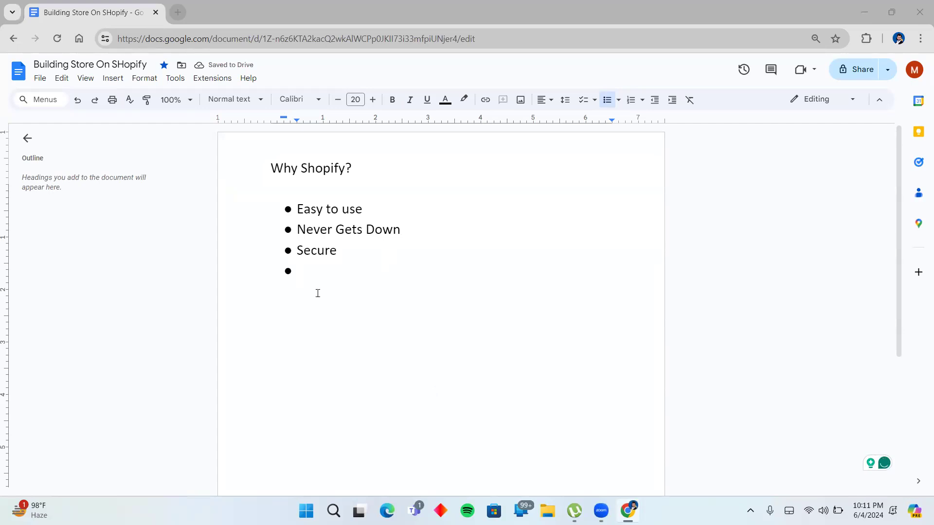
click(346, 247)
key(Up)
key(Up)
key(Home)
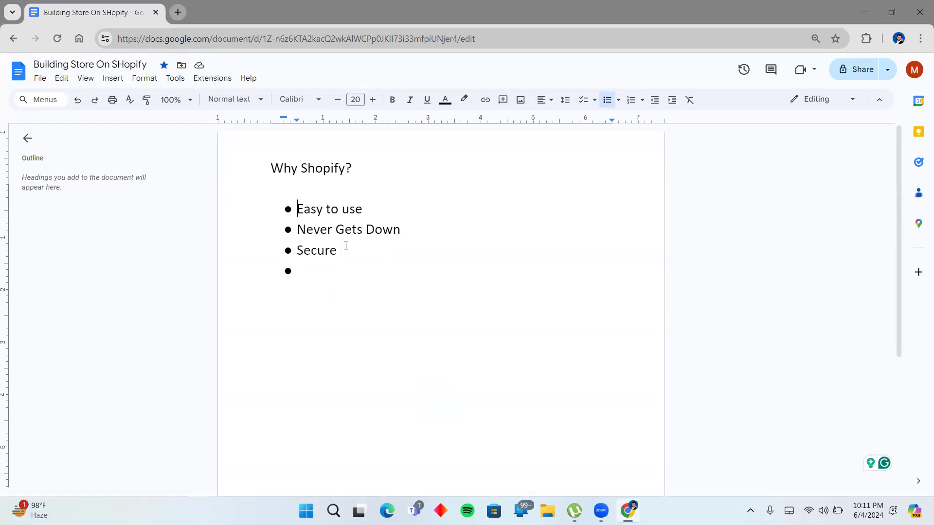
key(Down)
key(Down)
key(Down)
- Load sheikhcommerce.com in a new tab and type 'SEO friendly' on the fourth bullet
key(ctrl+t)
text(sheikhcommerce.com)
key(Return)
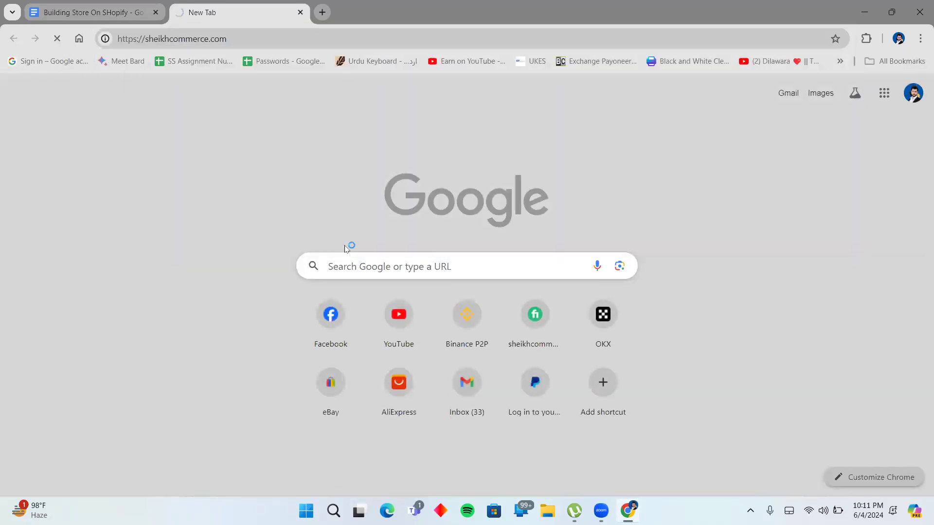
key(ctrl+shift+Tab)
text(SEO friendly)
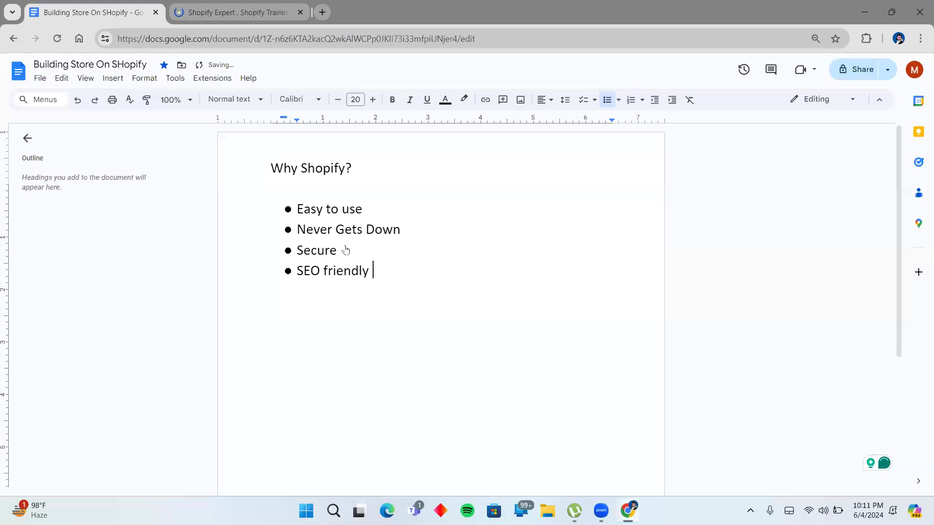
- Browse the Sheikh Commerce site, then close its tab
key(ctrl+Tab)
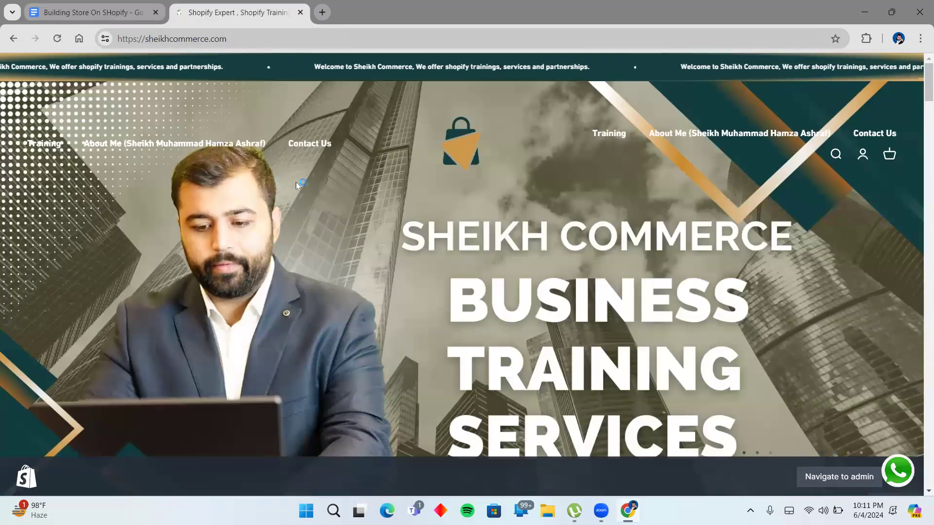
scroll(296, 182, down, 10)
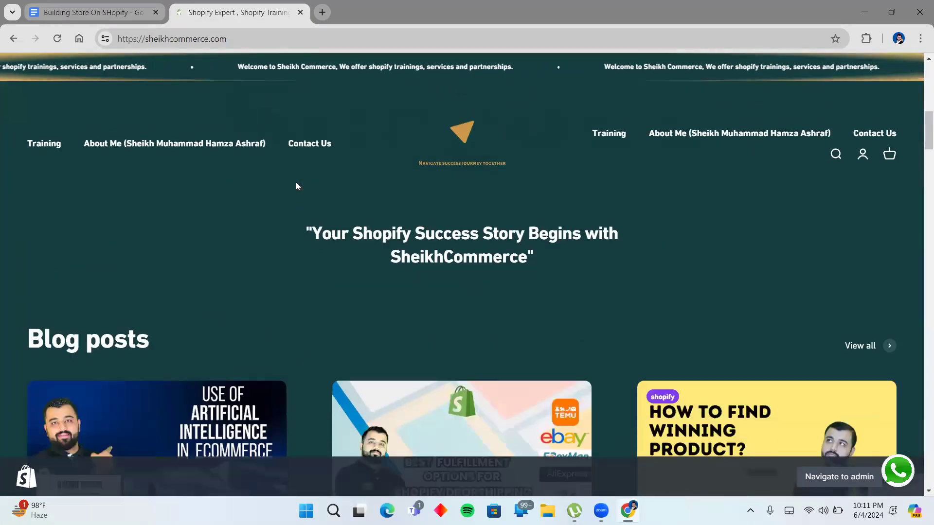
scroll(296, 183, down, 15)
scroll(298, 186, up, 7)
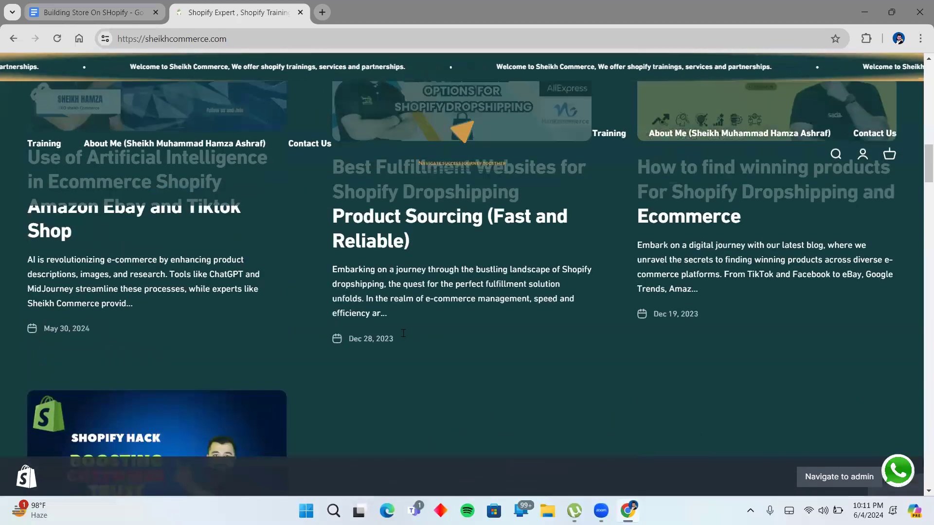
key(ctrl+w)
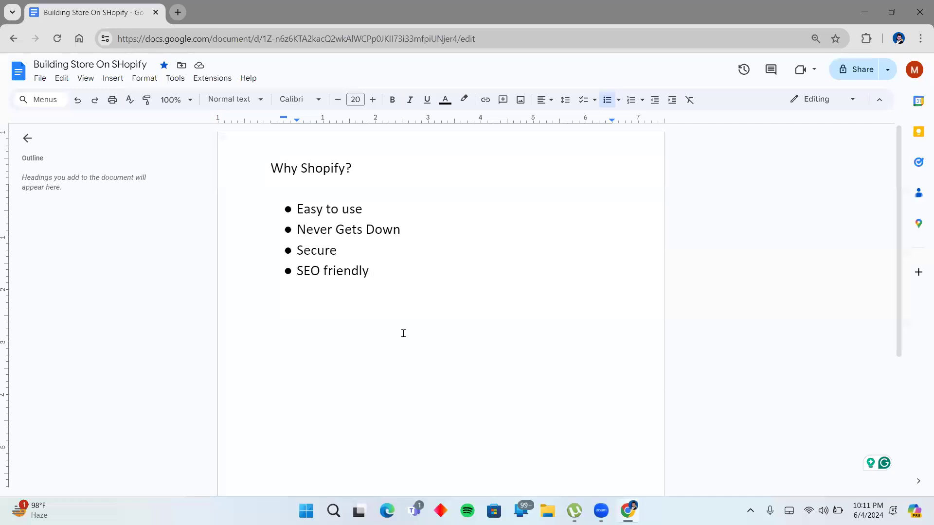
- Add a fifth bullet reading 'Matter of few minutes'
key(Return)
text(Matter of few minutes)
- End the list with an empty unbulleted line, then return to the end of the fifth bullet
key(Return)
key(BackSpace)
key(shift+Up)
key(shift+Up)
key(shift+Up)
key(shift+Up)
key(shift+Up)
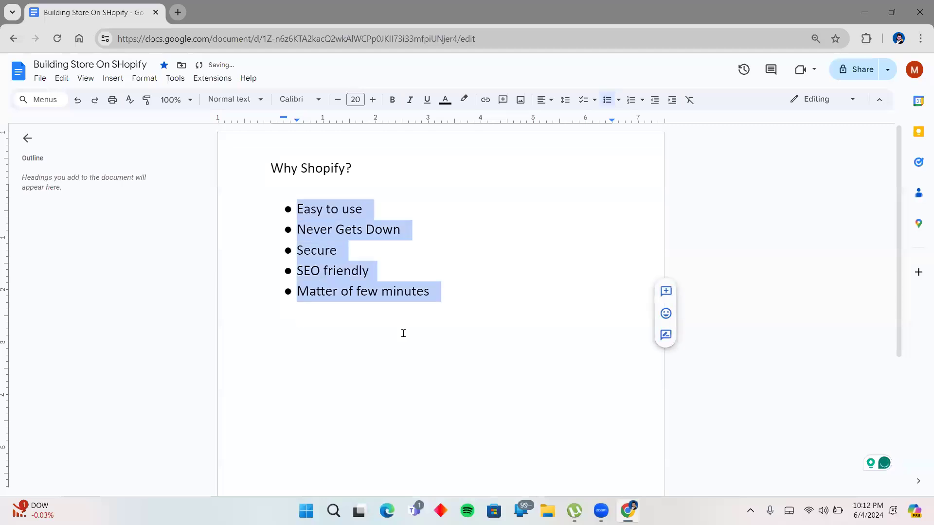
click(404, 333)
key(BackSpace)
key(Return)
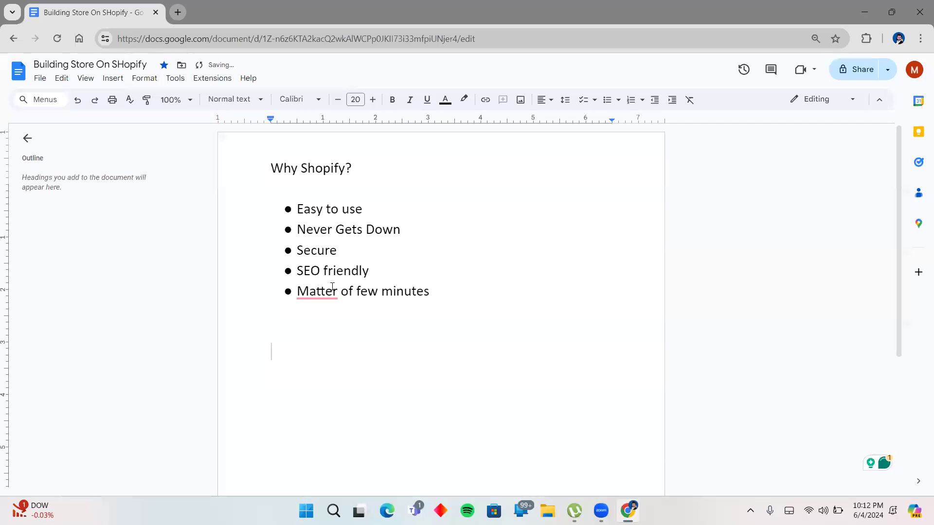
mouse_move(326, 291)
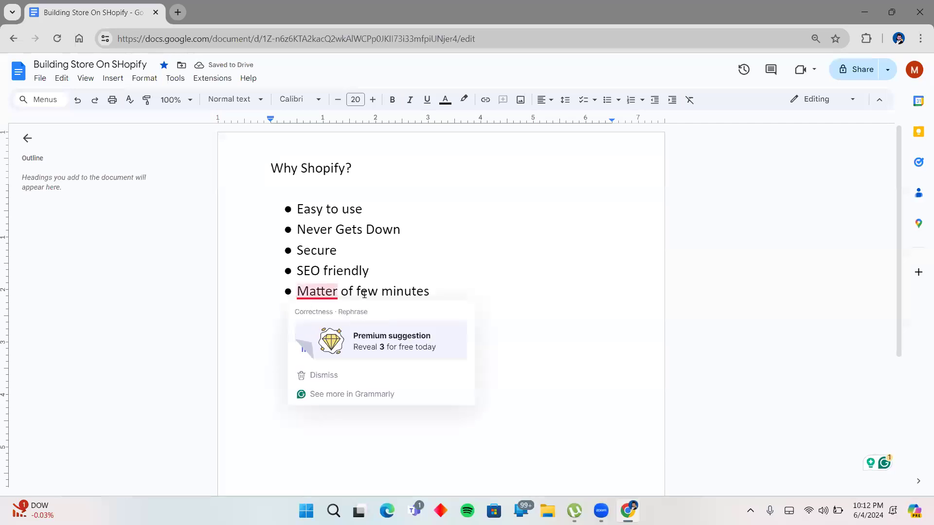
key(Return)
key(Return)
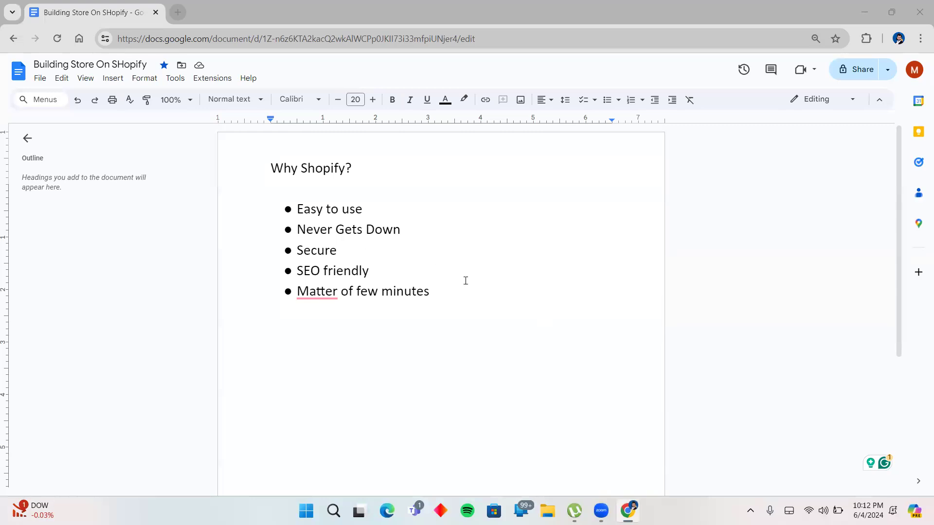
click(467, 296)
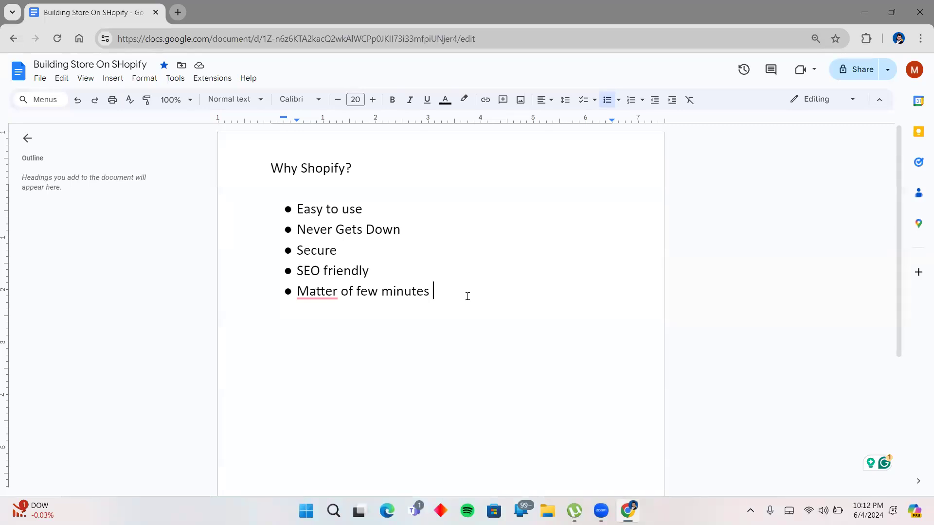
- Add a sixth bullet reading 'Hosting required'
double_click(468, 296)
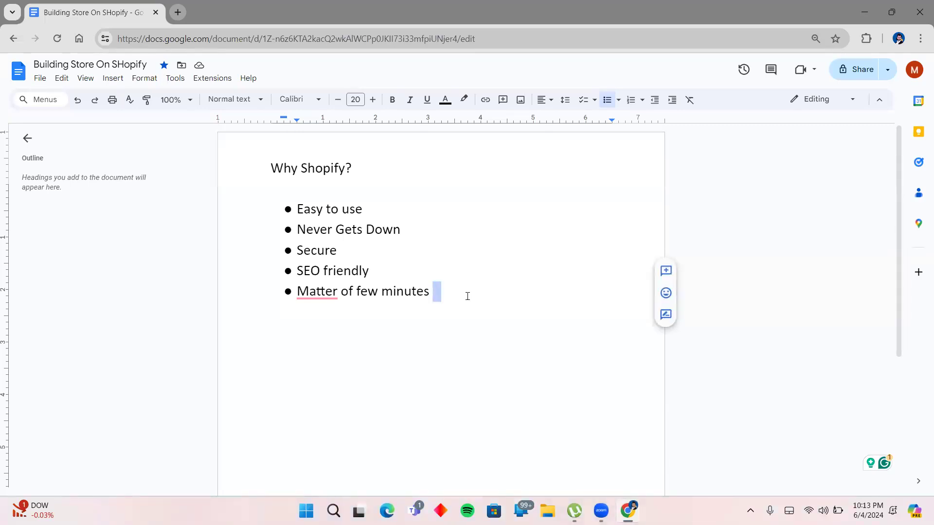
key(Left)
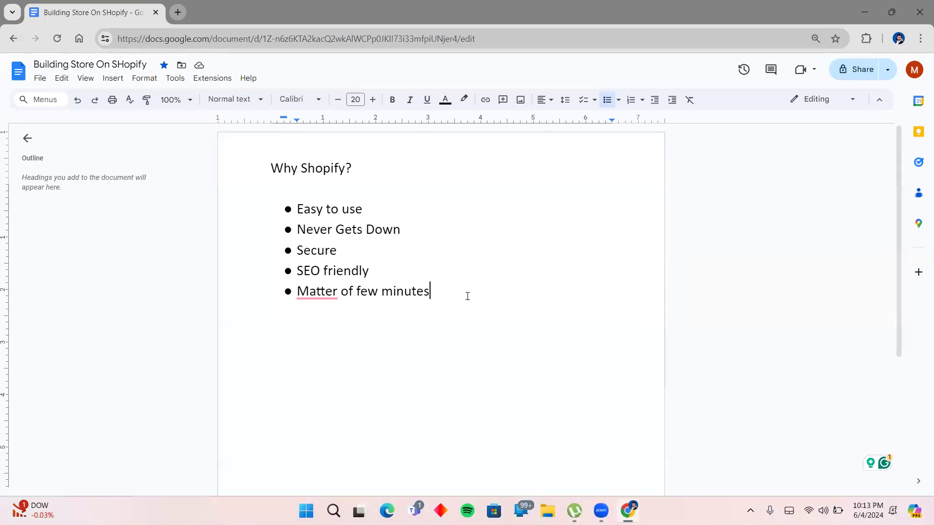
key(Return)
key(Return)
key(Return)
key(BackSpace)
key(BackSpace)
key(BackSpace)
key(BackSpace)
key(BackSpace)
key(BackSpace)
key(BackSpace)
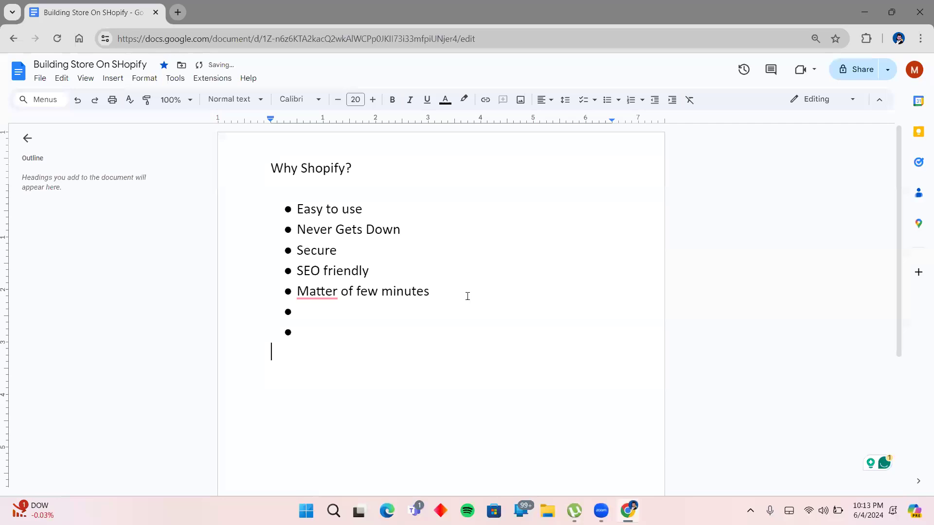
key(ctrl+shift+8)
text(Hosting required)
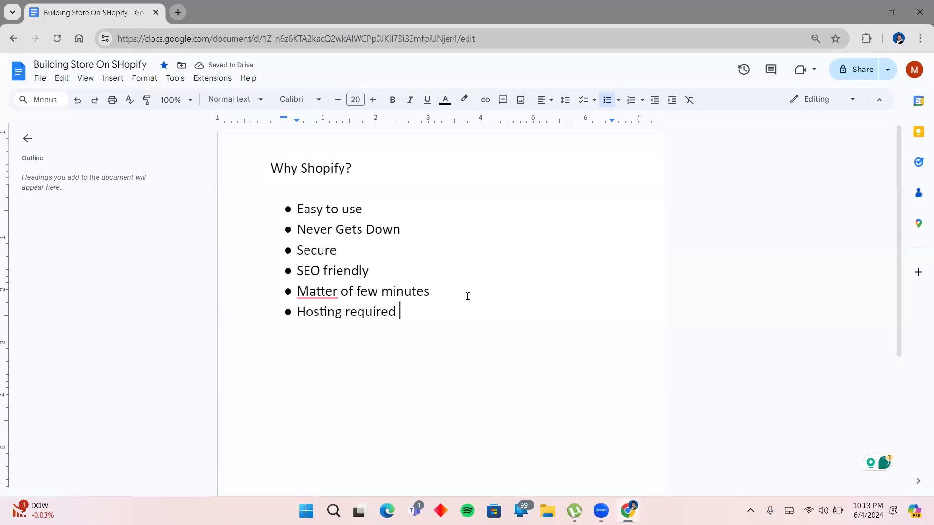
- Leave a single empty unbulleted line below the list
key(shift+Up)
key(shift+Up)
key(shift+Up)
key(shift+Up)
key(shift+Up)
key(ctrl+shift+Left)
key(ctrl+shift+Left)
key(ctrl+shift+Right)
key(ctrl+shift+Right)
key(shift+Down)
key(shift+Down)
key(shift+Down)
key(shift+Down)
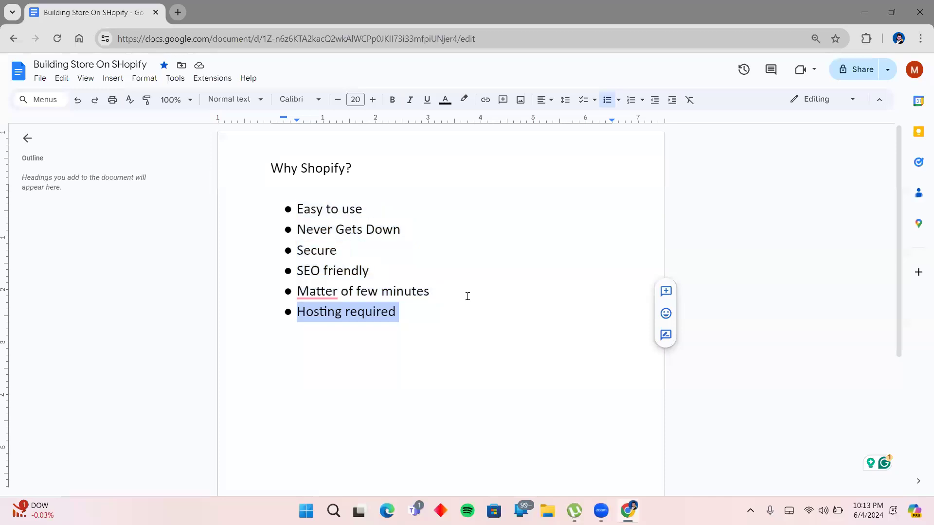
key(shift+Down)
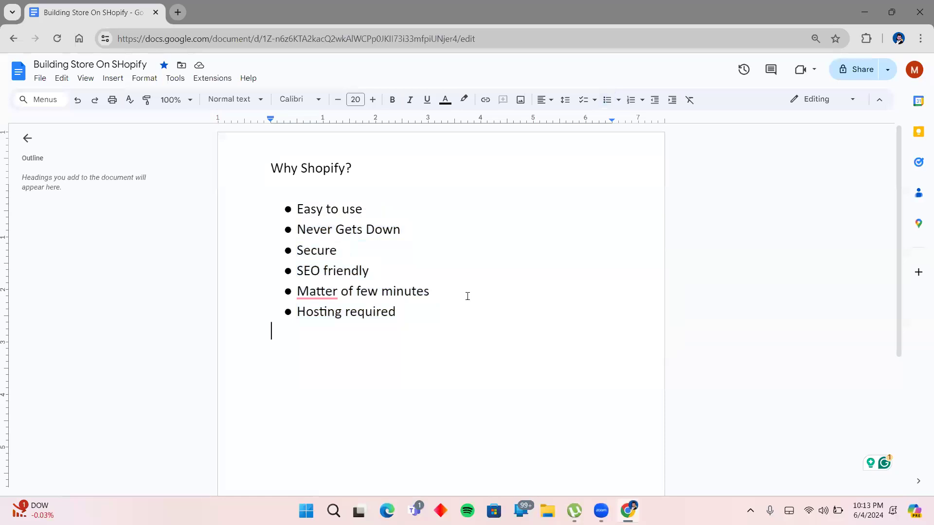
key(BackSpace)
key(Return)
key(Return)
key(Return)
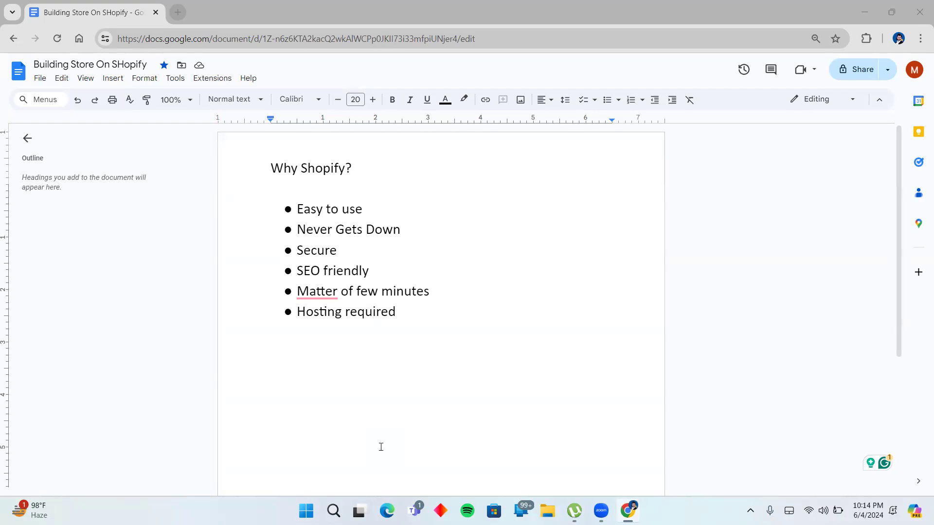
click(339, 291)
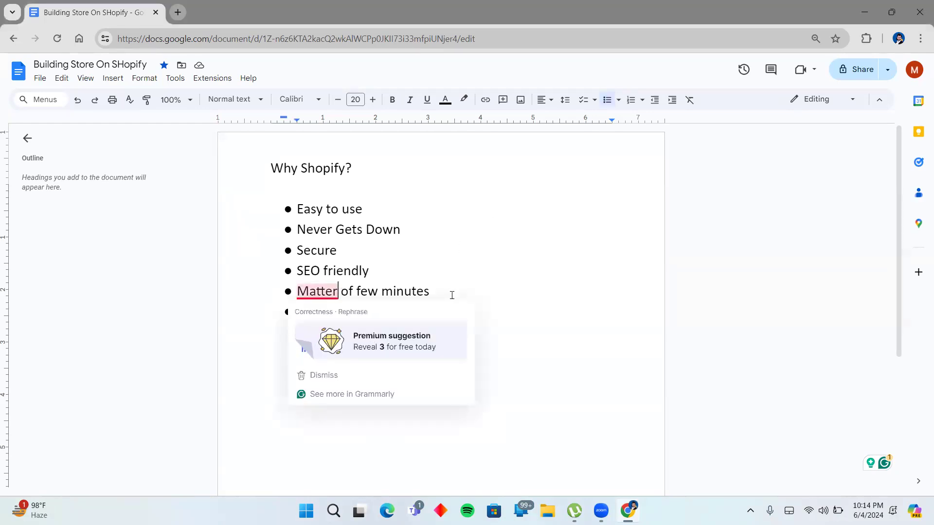
key(End)
key(Down)
key(Return)
key(Return)
key(Return)
key(Return)
key(Return)
key(Return)
key(Return)
key(Return)
key(BackSpace)
key(BackSpace)
key(BackSpace)
key(BackSpace)
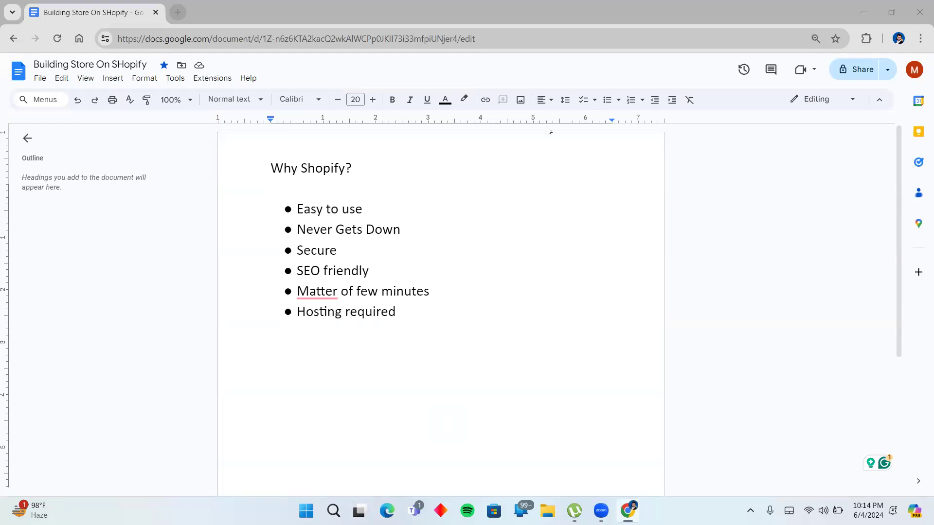
- Load the pasted Shopify sign-up link in a new tab
click(183, 10)
text(http://shopify.pxf.io/k0Y9ZN)
key(Return)
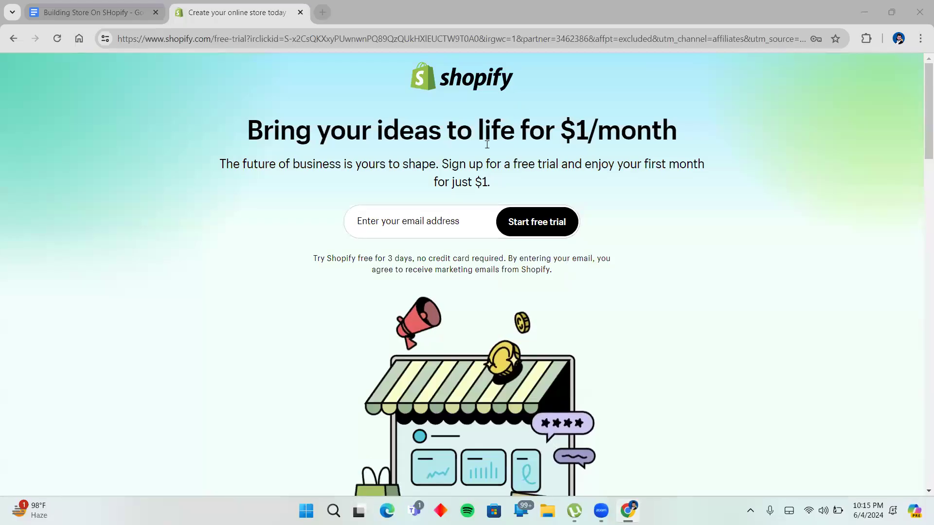
- Select the $1 first-month offer subtitle, then return to the document tab
double_click(465, 166)
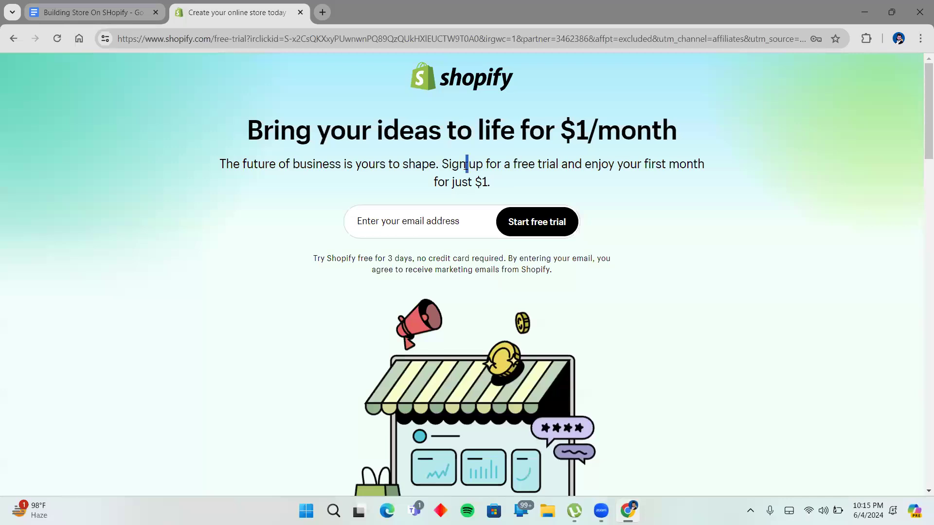
triple_click(466, 166)
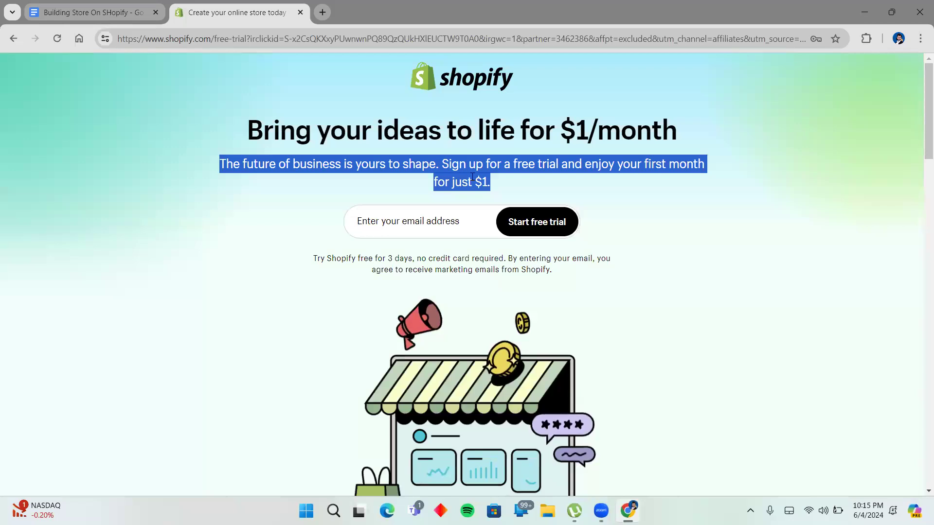
click(515, 177)
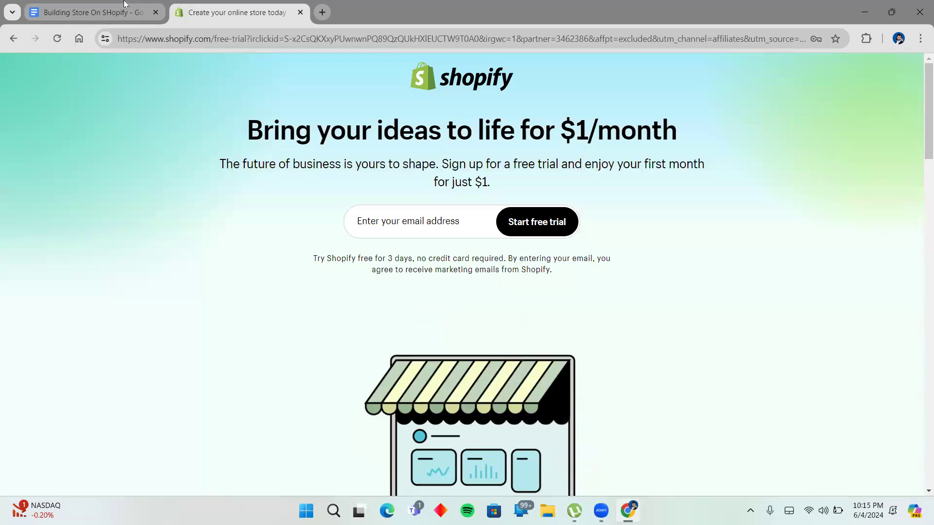
click(125, 6)
- Type the pricing lines '30-33 Days', '=> 1 Dollar' and '=> 25$' below the list
text(30 )
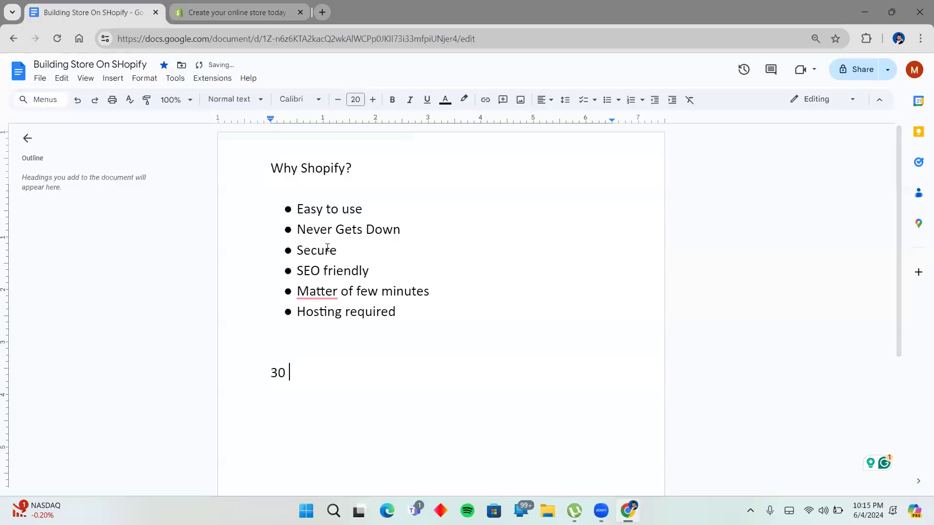
text(Days)
key(Left)
key(Left)
key(Left)
key(Left)
key(Left)
text(-33)
key(End)
key(Return)
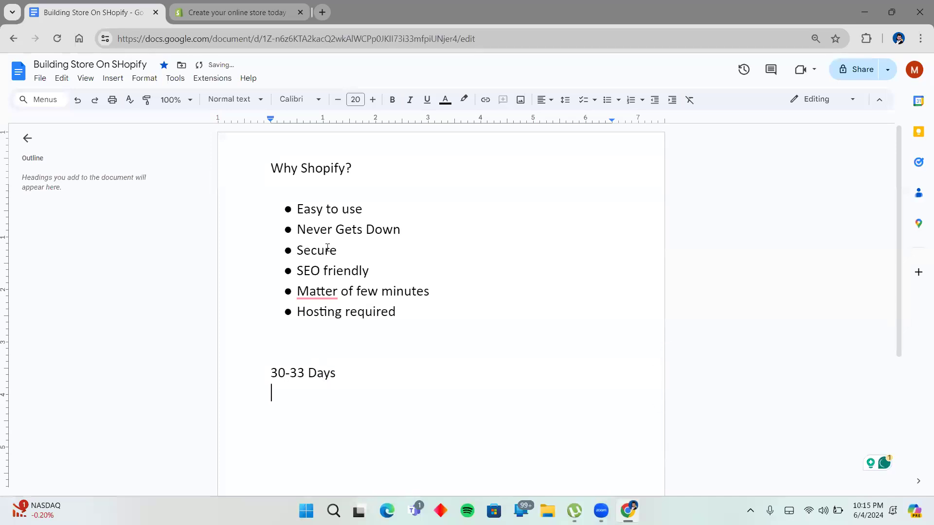
text(=> 1 Dollar)
key(Return)
text(=> 25$)
- Insert an 'After that' line before '=> 25$' and briefly try bolding the pricing lines
key(Up)
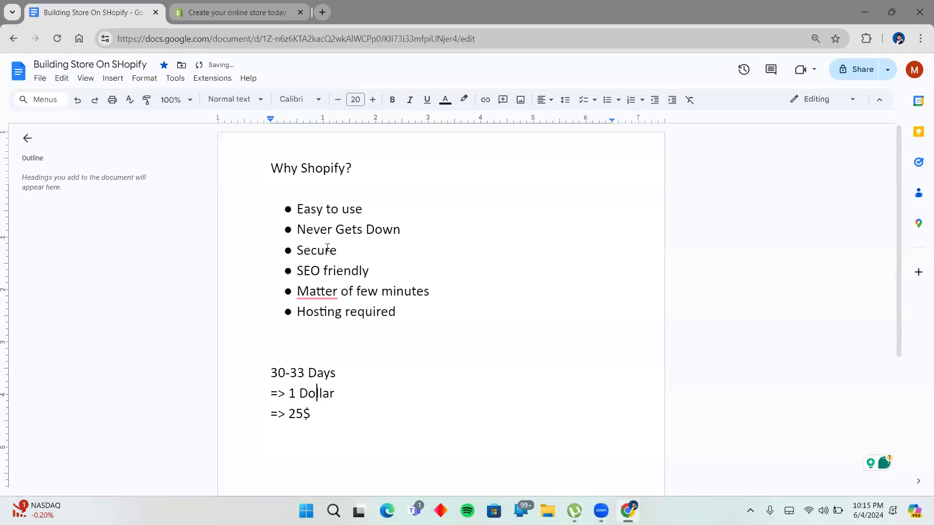
key(End)
key(Return)
text(After that)
key(Down)
key(shift+Up)
key(shift+Up)
key(shift+Up)
key(shift+Home)
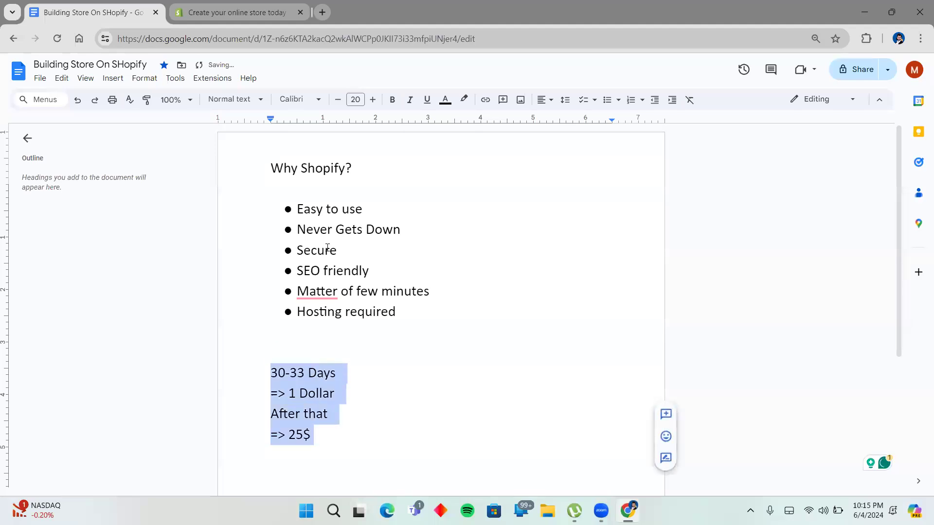
key(ctrl+b)
key(ctrl+b)
key(Up)
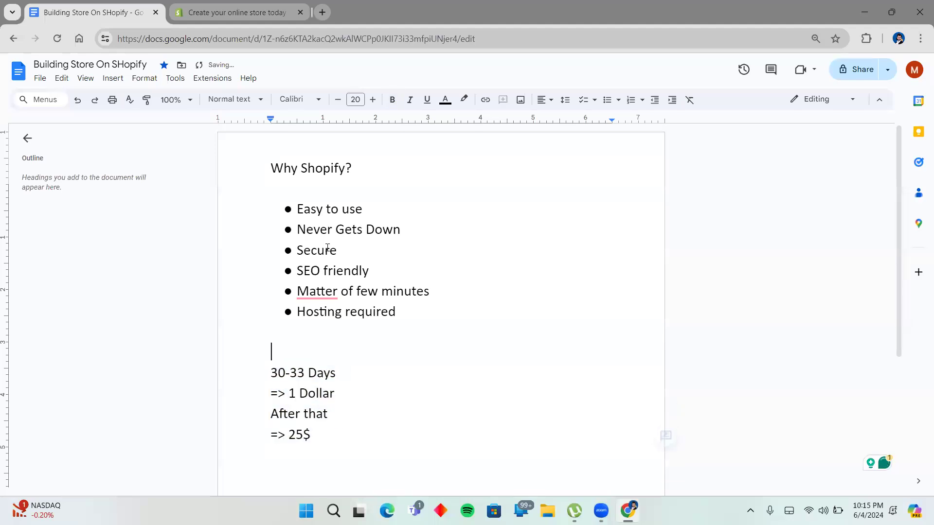
- Add a bold 'Pricing' heading above the pricing lines
click(204, 3)
key(ctrl+Tab)
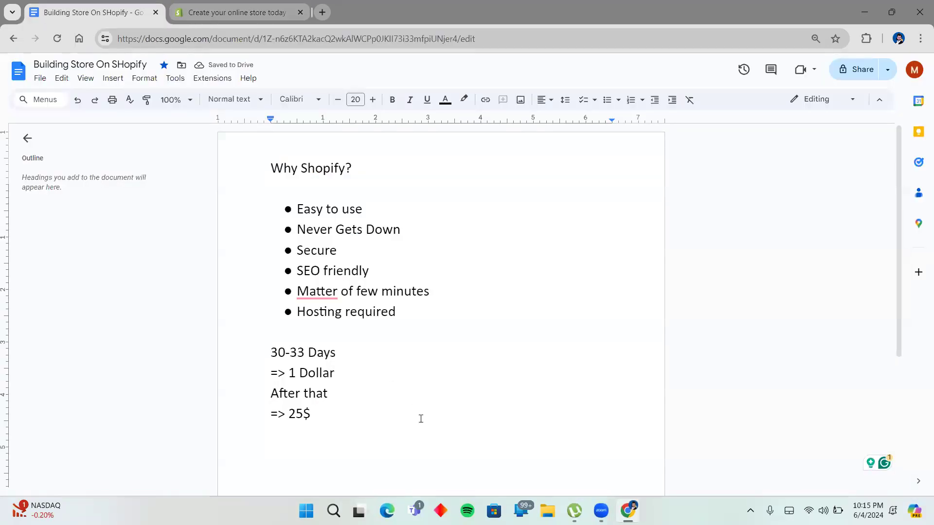
key(Return)
text(Pricing)
key(shift+Up)
key(shift+Right)
key(ctrl+b)
key(Right)
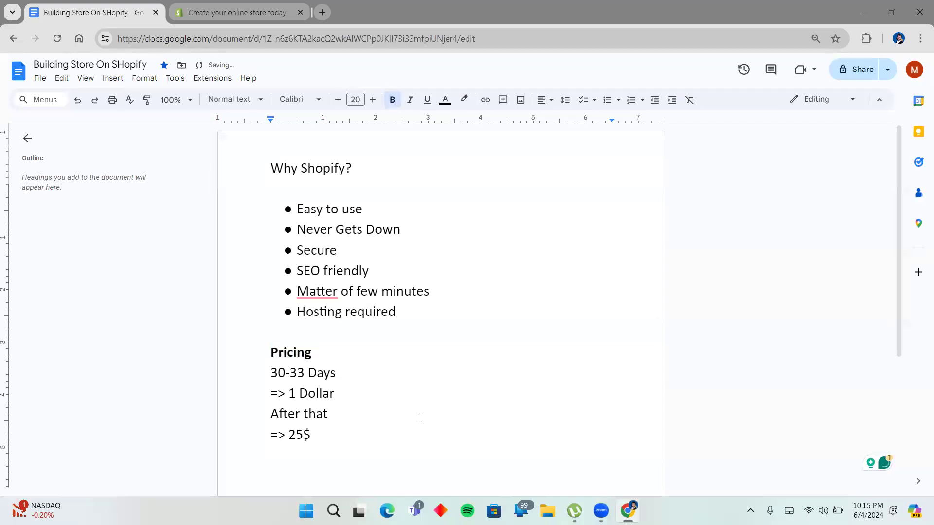
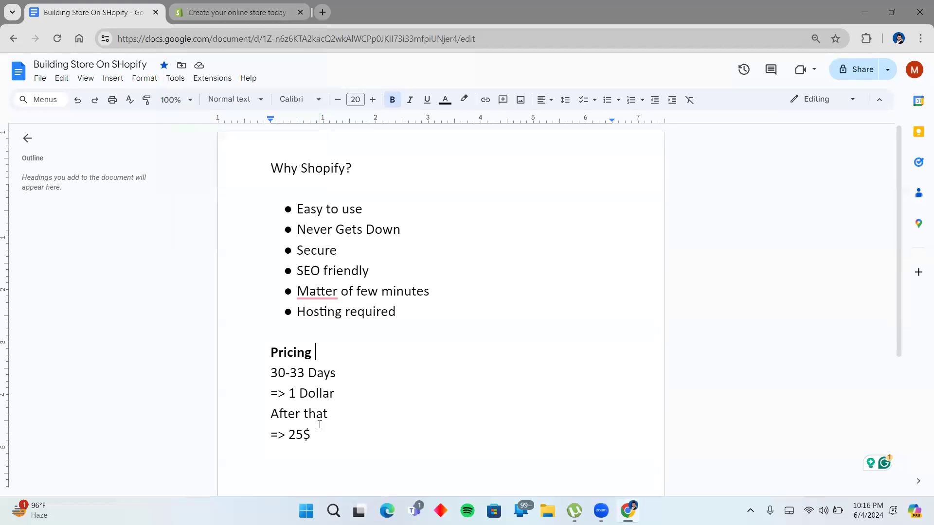
- Add ' (280+220)' after '=> 1 Dollar' in the pricing notes
scroll(360, 342, down, 2)
click(361, 343)
key(Return)
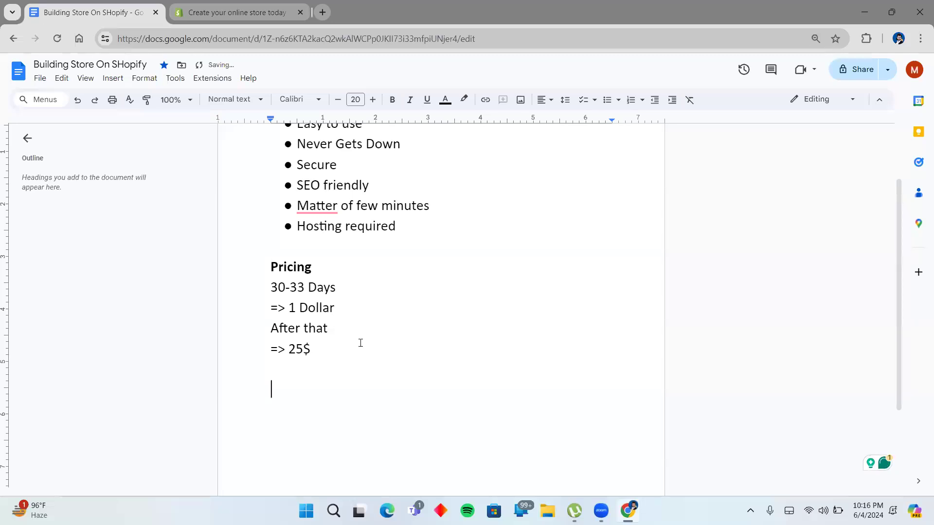
double_click(330, 340)
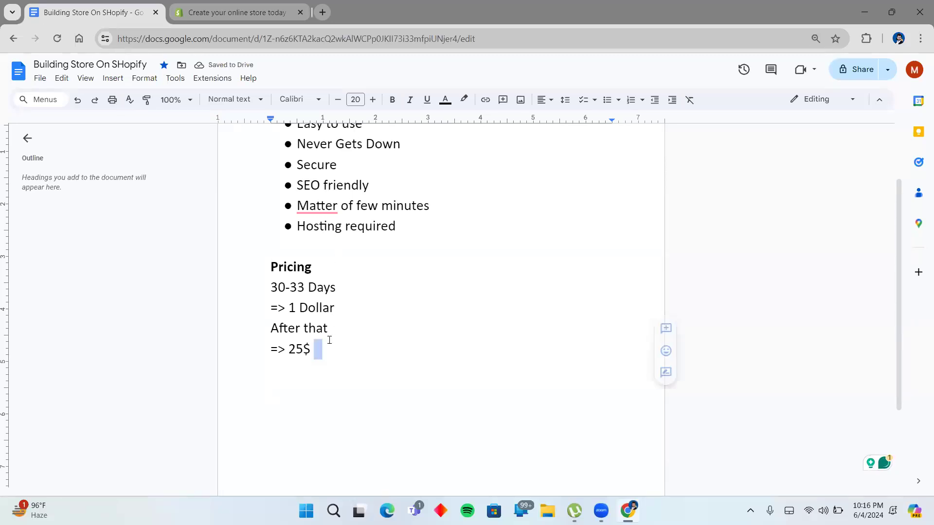
key(Up)
key(Up)
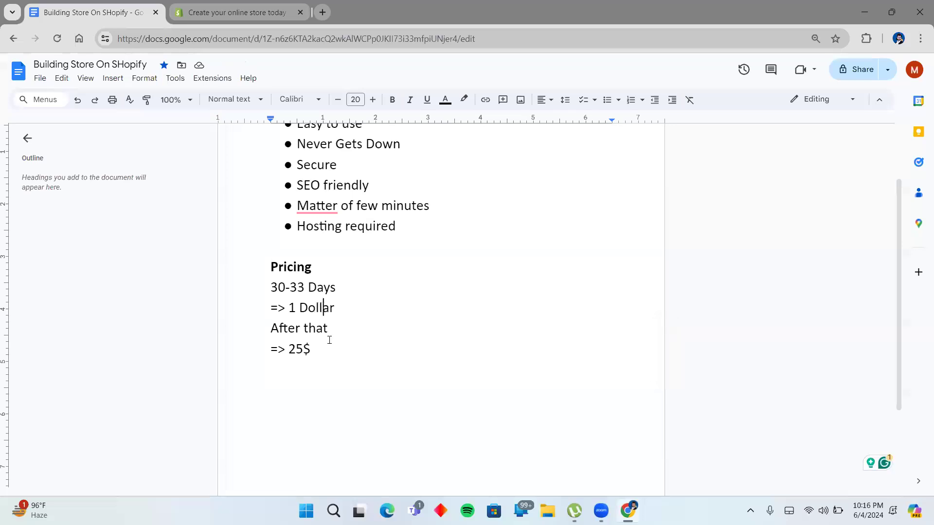
key(End)
text(()
text(280)
text(=2)
key(BackSpace)
key(BackSpace)
text(+220)
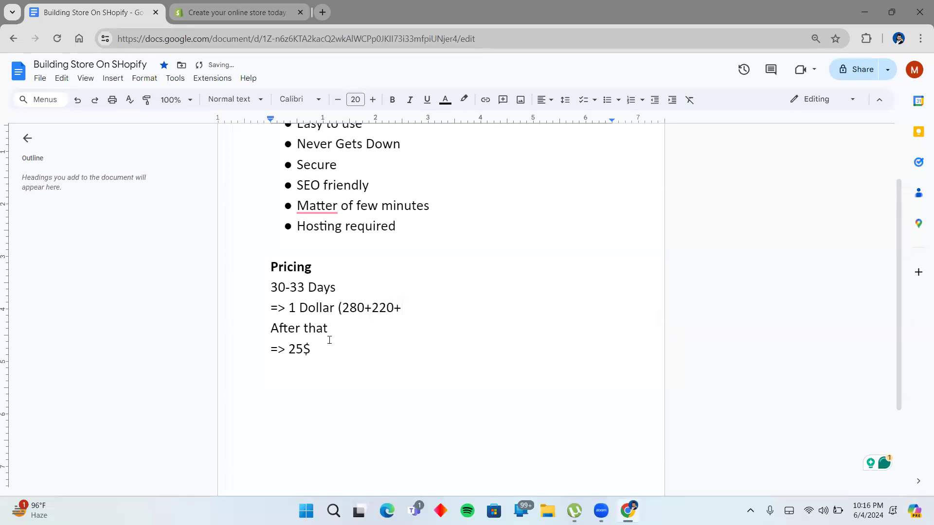
key(Return)
- Make the 'After that' line bold
key(Up)
key(shift+End)
key(Down)
key(Down)
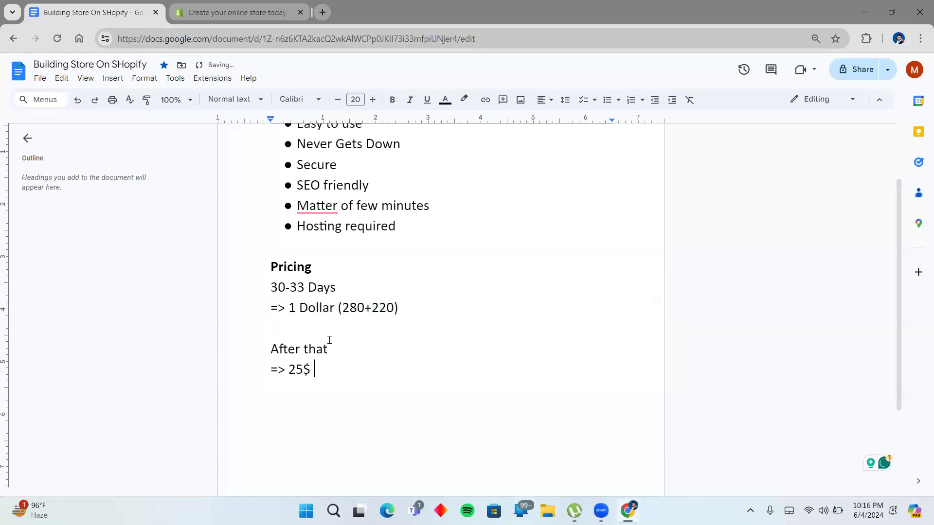
key(shift+Up)
key(shift+Up)
key(shift+Right)
key(shift+Right)
key(Down)
key(Down)
key(Up)
key(Up)
key(Up)
key(Down)
key(shift+Up)
key(shift+Up)
key(shift+Right)
key(shift+Up)
key(ctrl+b)
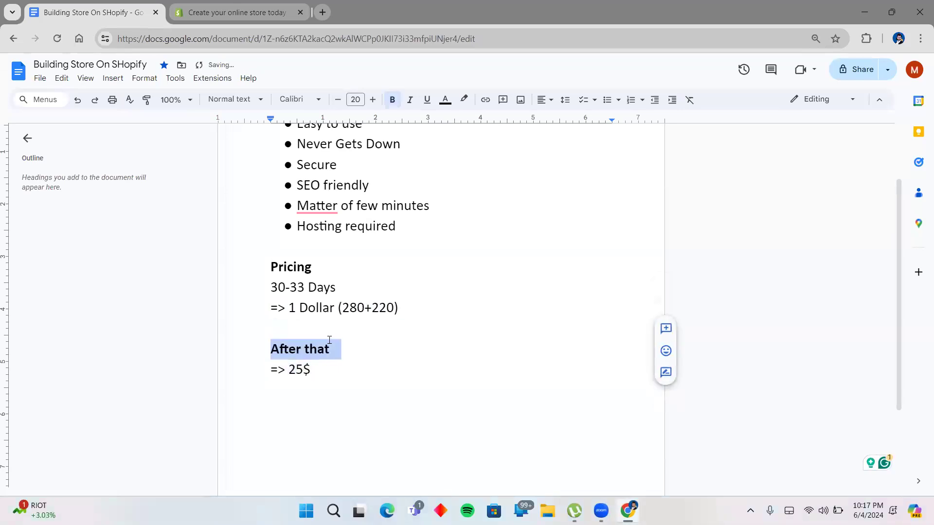
- Make the '30-33 Days' line bold
key(Up)
key(Up)
key(Up)
key(shift+Down)
key(ctrl+b)
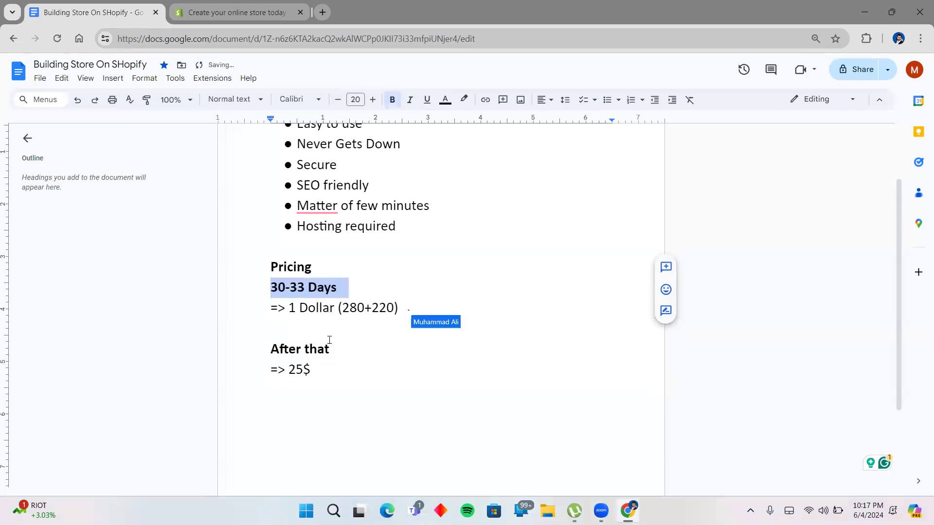
key(Down)
key(Down)
key(End)
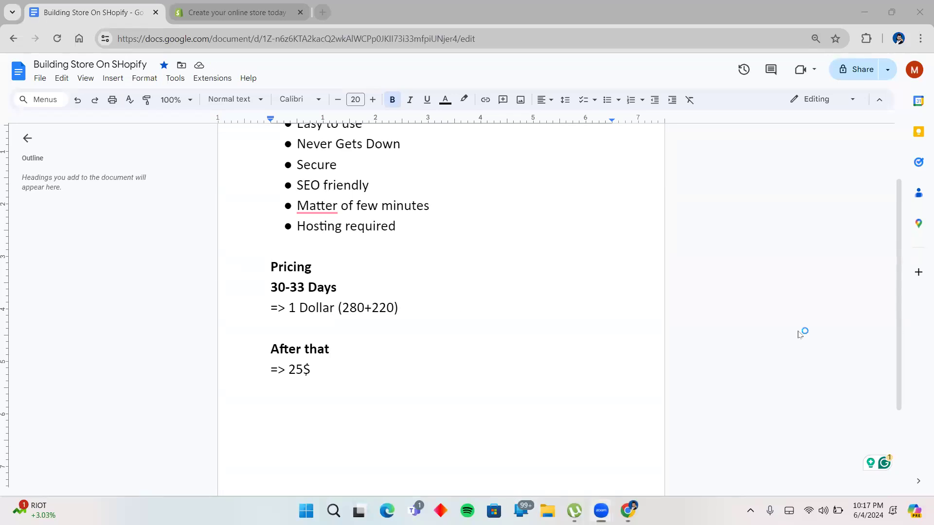
- Append ' /month' after '=> 25$' and switch to the Shopify free-trial page
click(232, 270)
click(385, 349)
key(Down)
text(/mon)
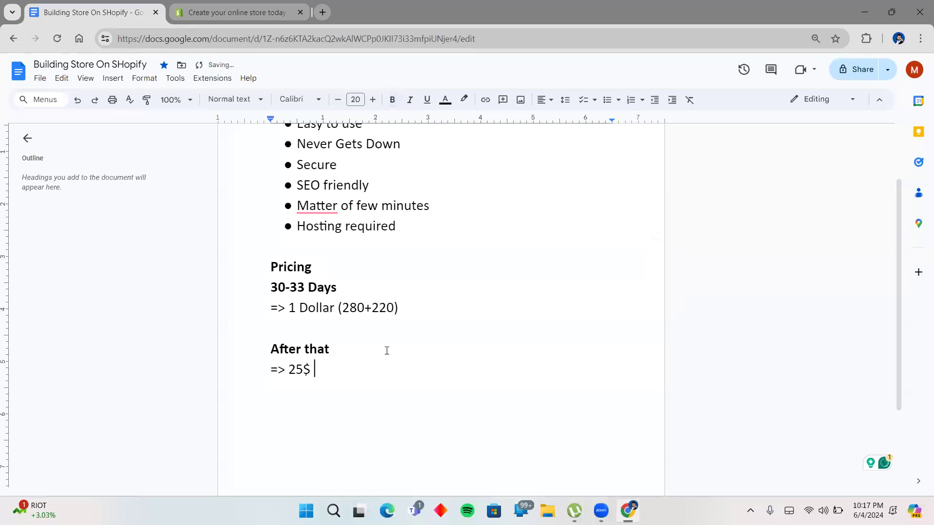
text(th)
key(shift+Home)
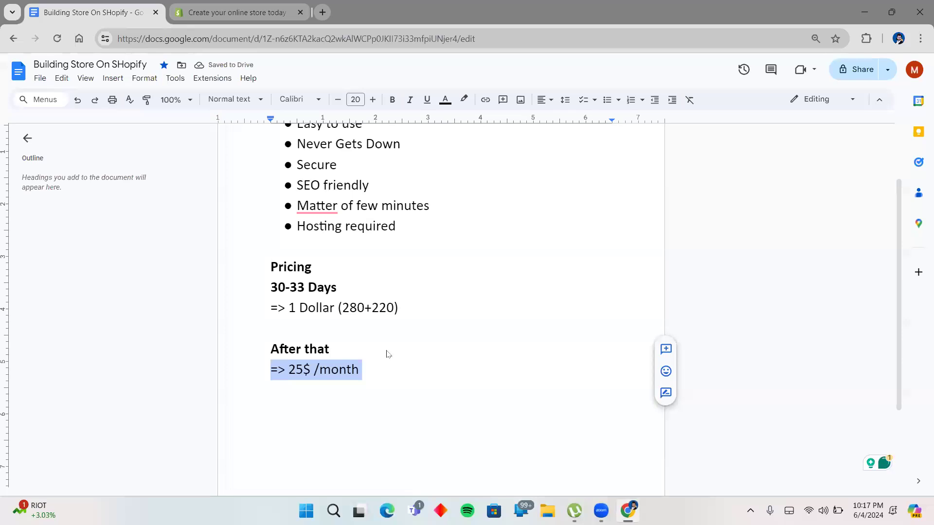
key(ctrl+Tab)
click(443, 221)
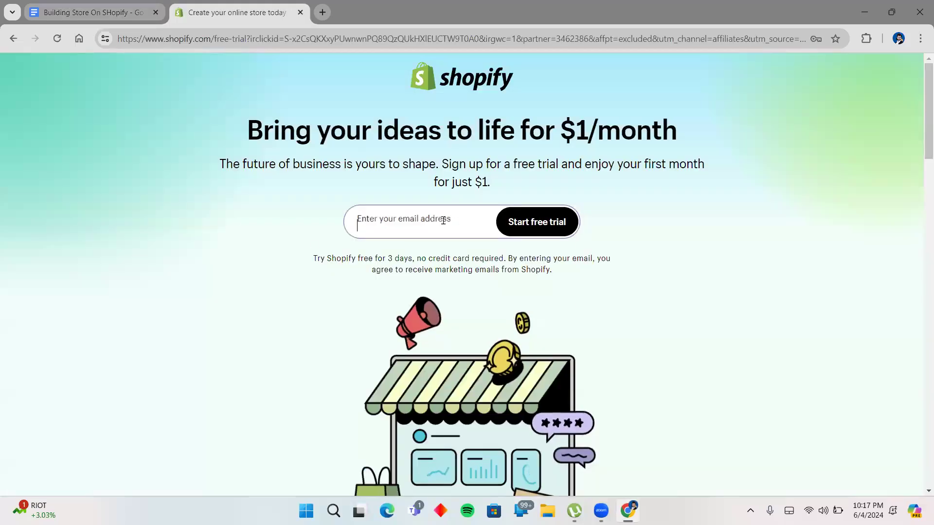
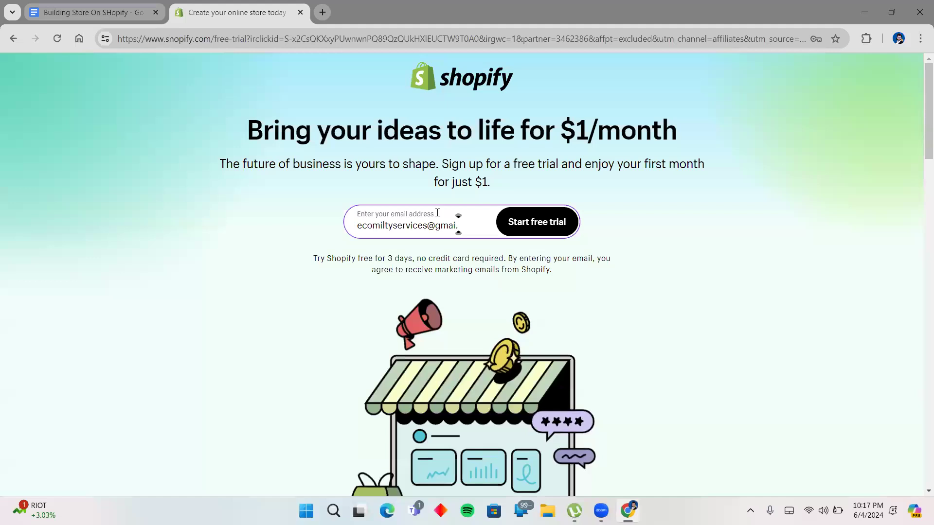
- Enter an email address in the free-trial form and submit it to start the $1/month trial
key(Return)
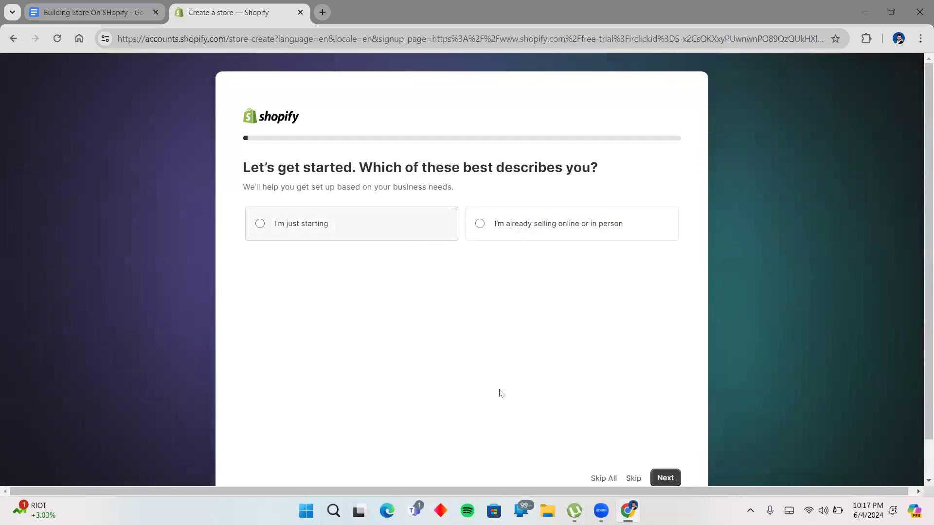
- Choose 'I'm just starting', keep Pakistan as the country/region, and continue to the account chooser
click(605, 479)
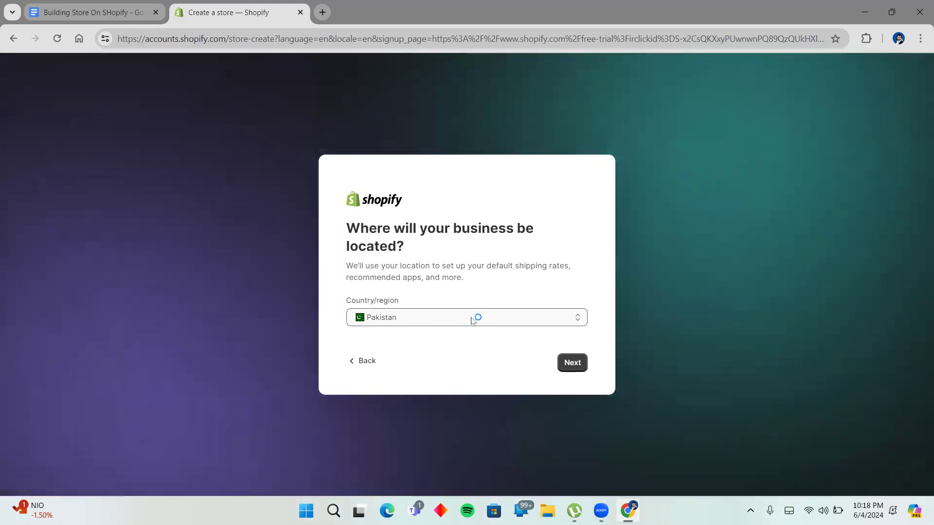
click(561, 369)
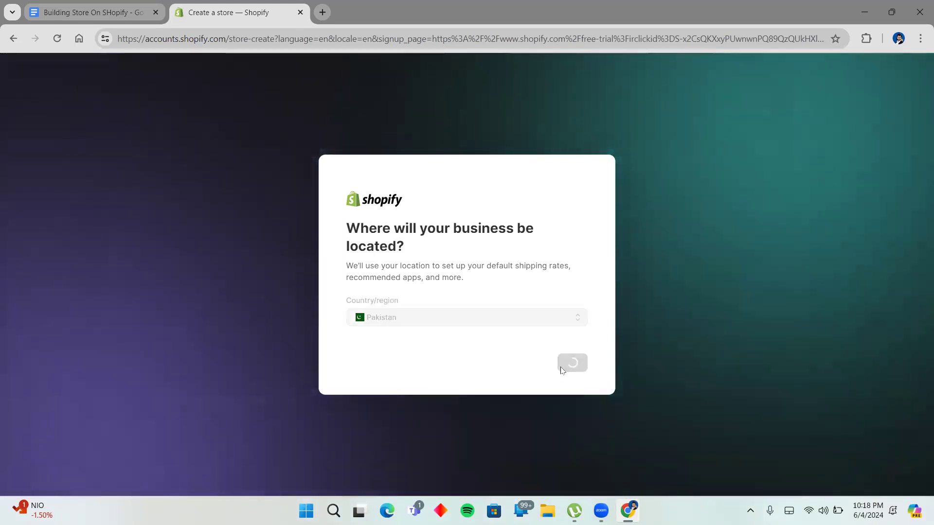
drag(531, 268, 585, 352)
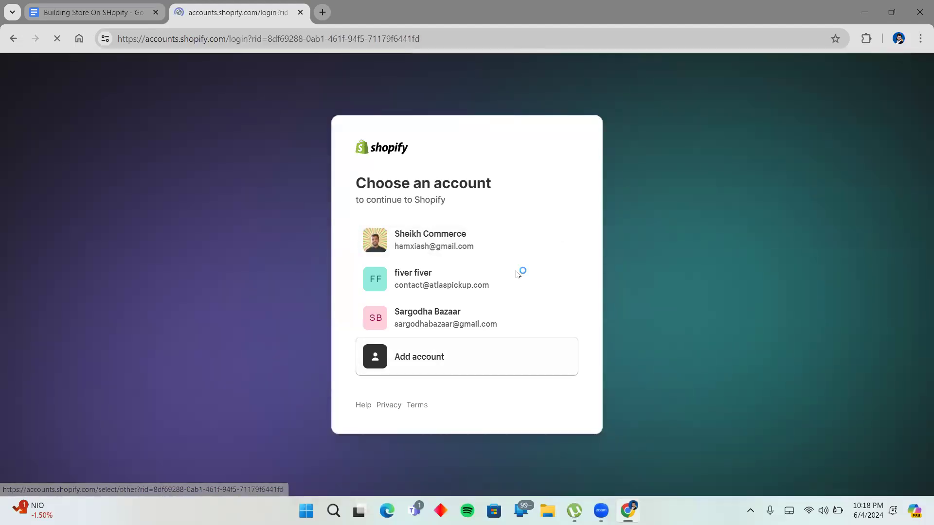
- Log into the existing Shopify account with its password
text(•••••)
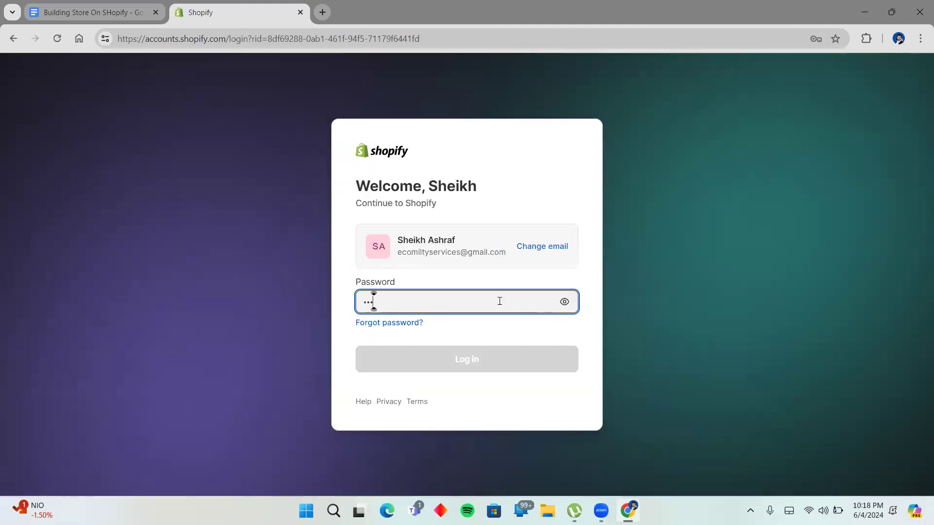
text(•••••)
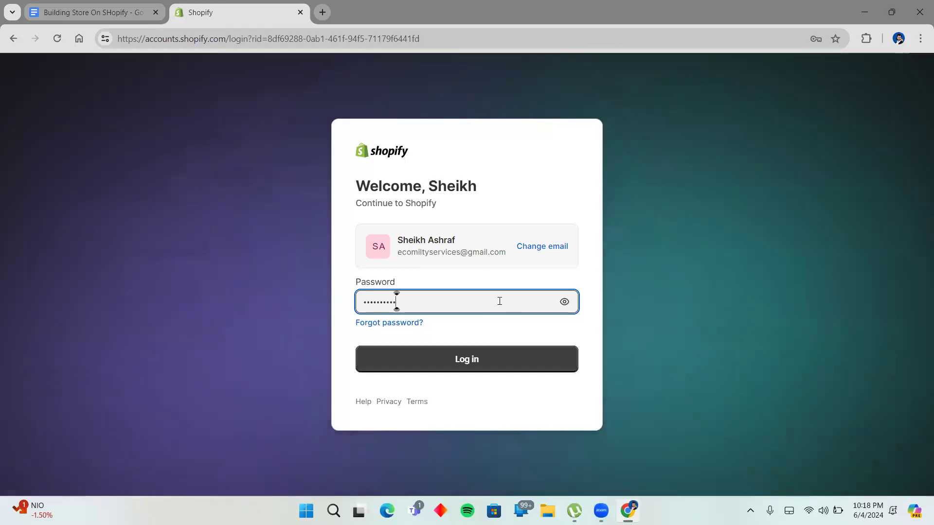
click(503, 369)
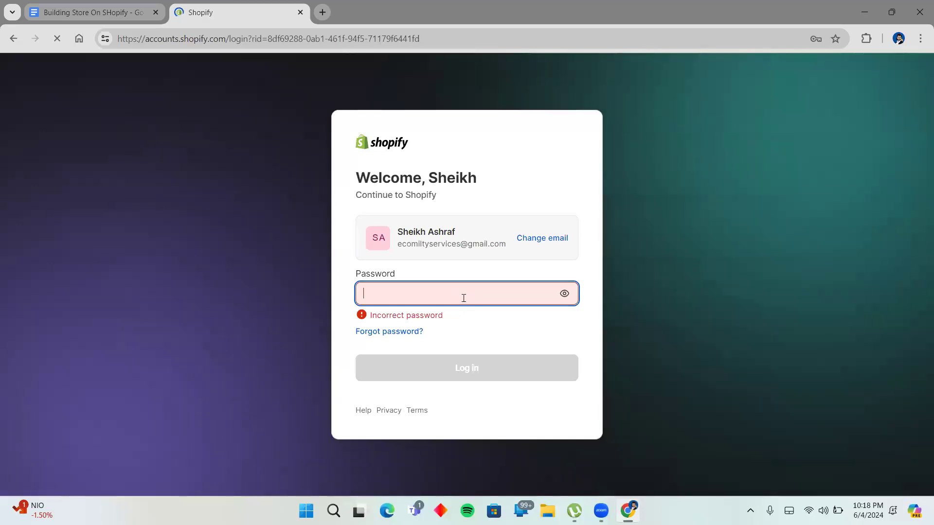
text(•••••••••)
click(500, 375)
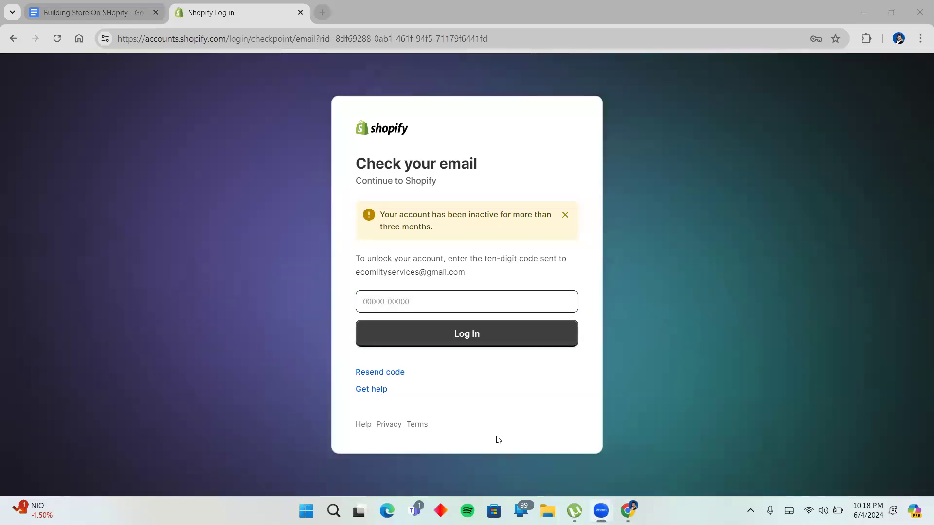
- Enter the emailed unlock code and choose 'Remind me next time' for the security review
click(464, 303)
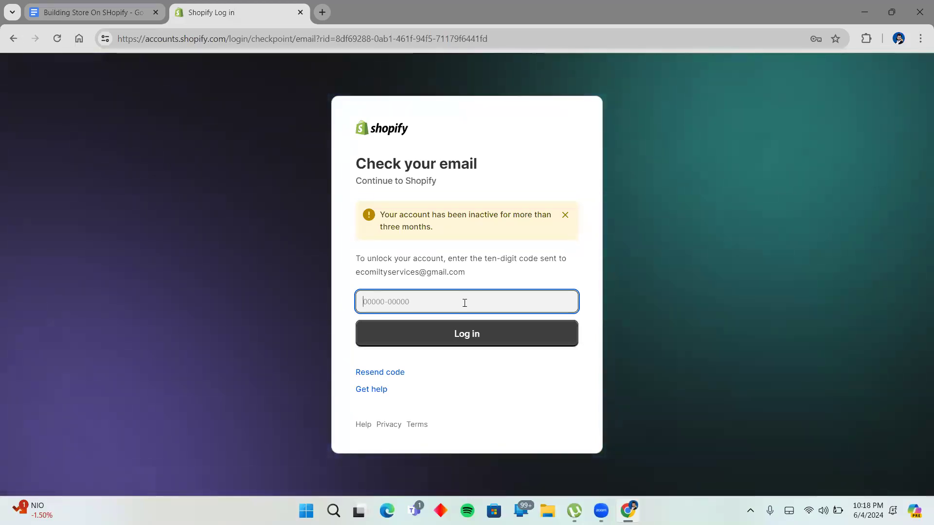
key(Num_Lock)
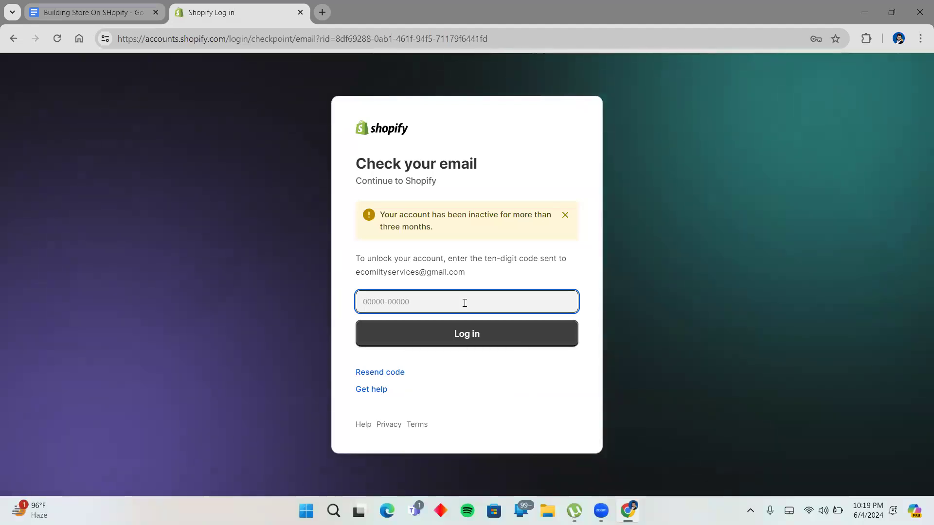
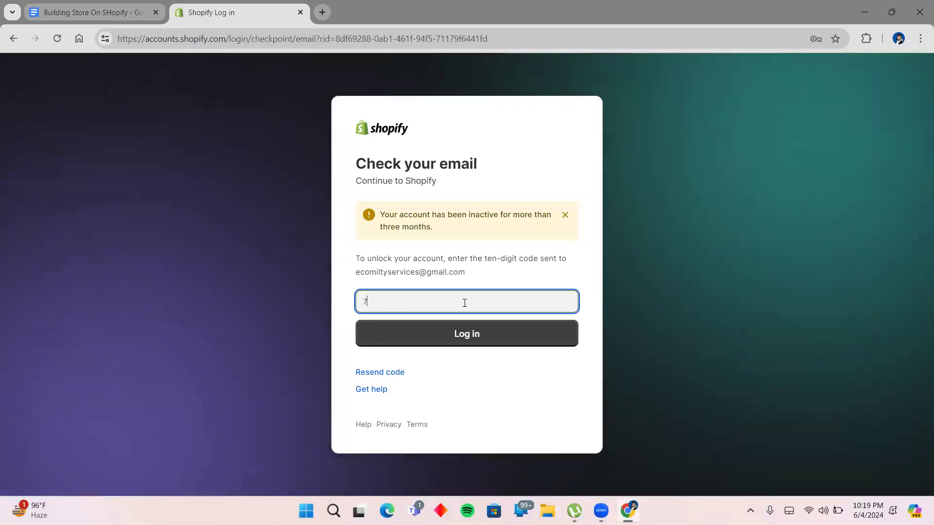
key(Num_Lock)
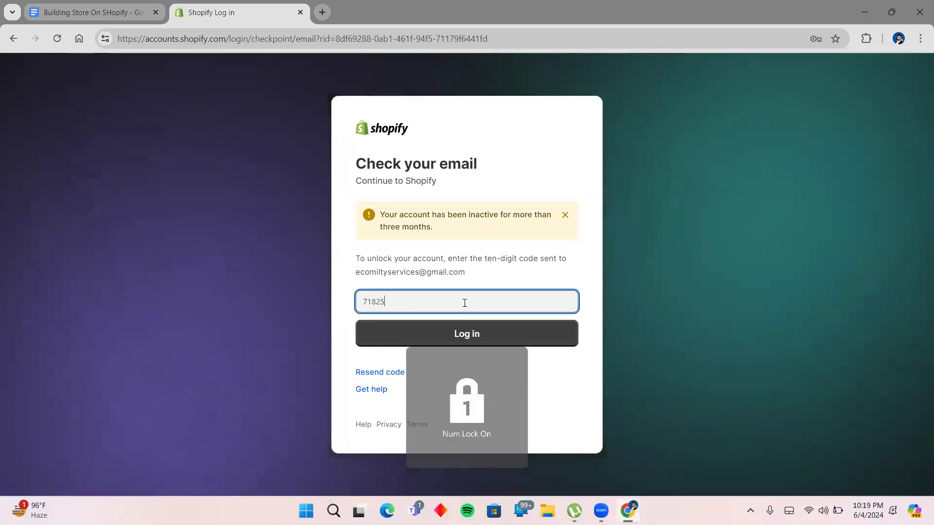
key(Return)
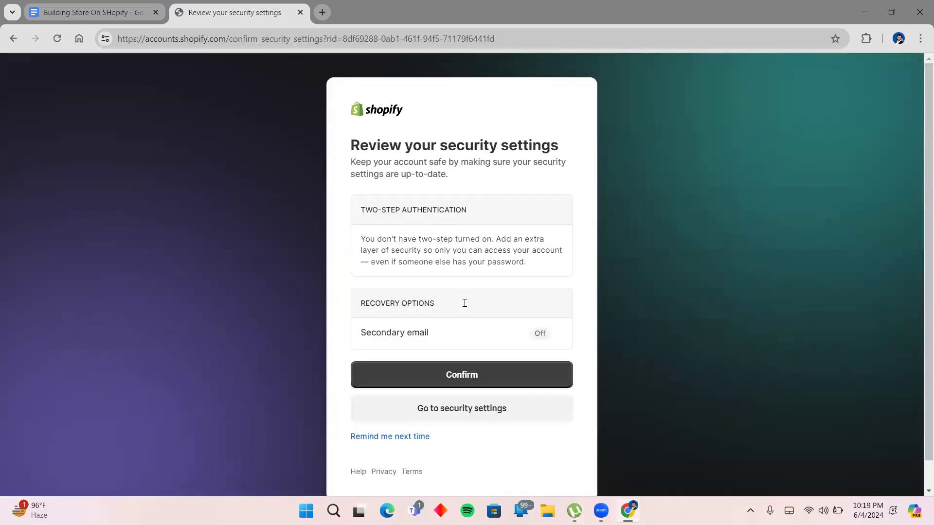
scroll(414, 367, down, 1)
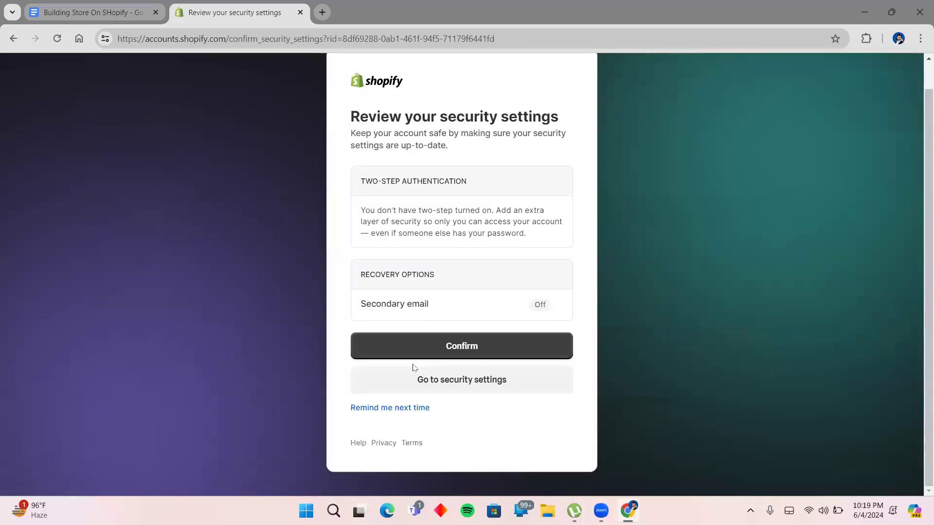
click(421, 407)
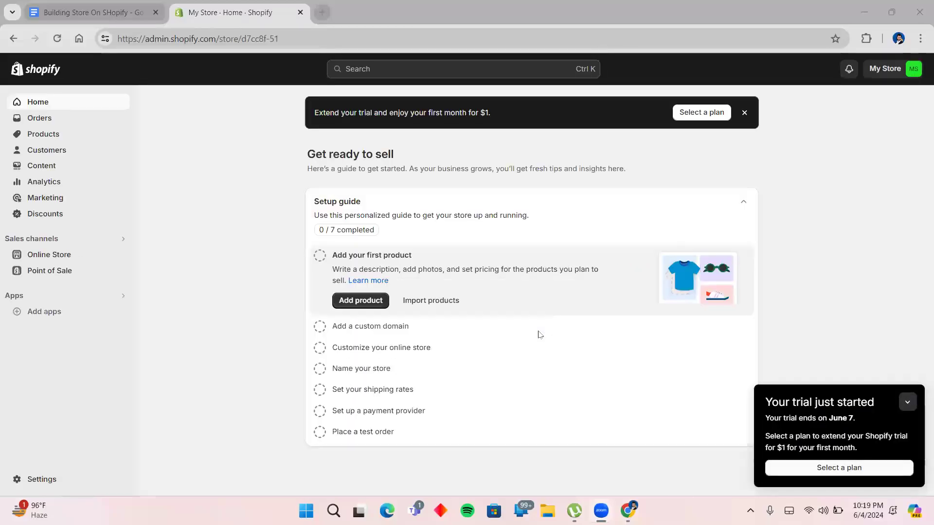
- Collapse and restore the trial notice, then view Orders, Drafts and Products
click(907, 403)
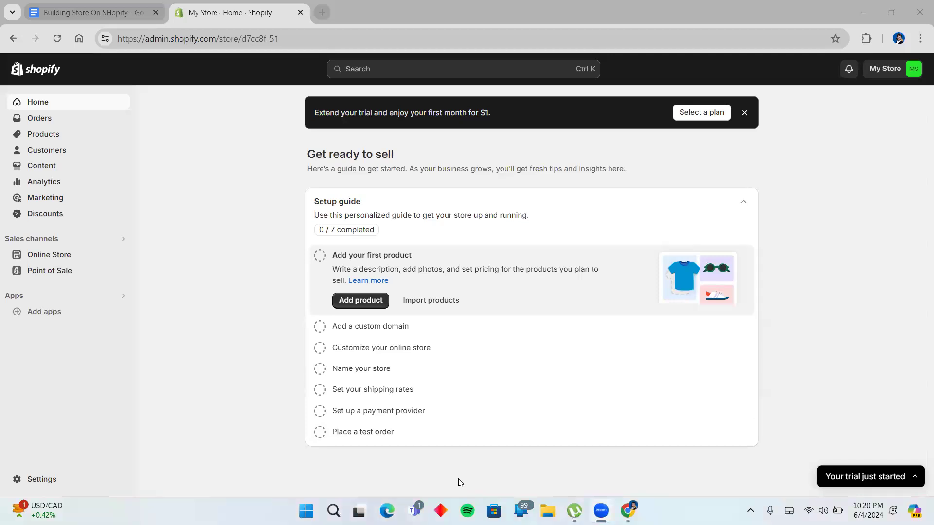
click(913, 488)
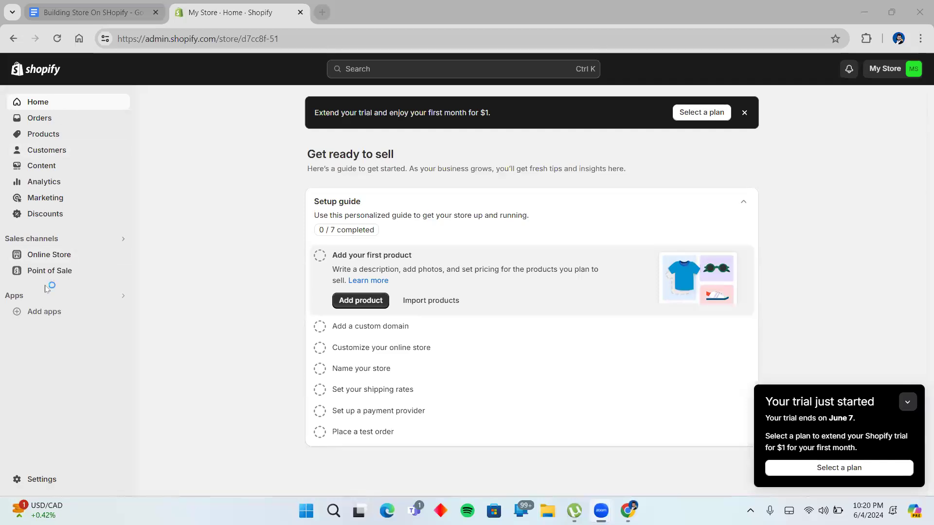
click(67, 120)
click(75, 134)
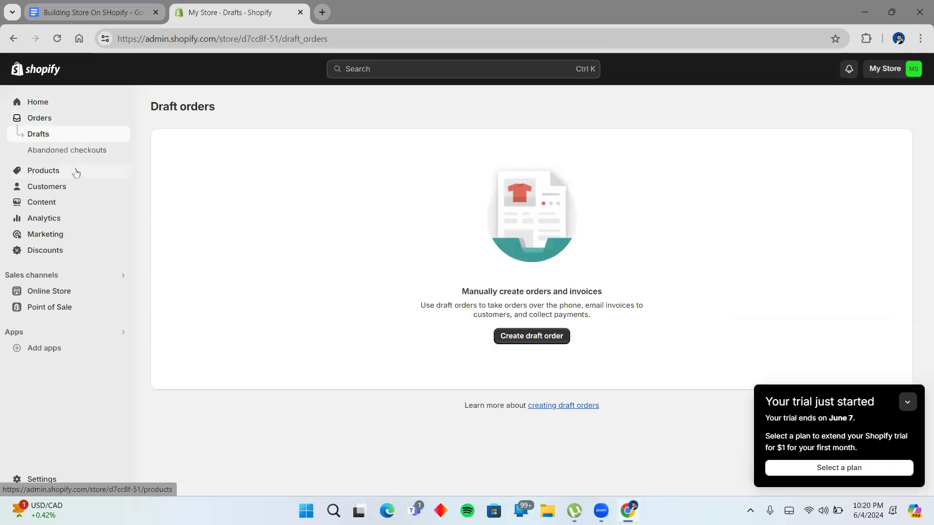
click(77, 172)
- View Customers and Content, return to Home, and open a new browser tab
click(61, 235)
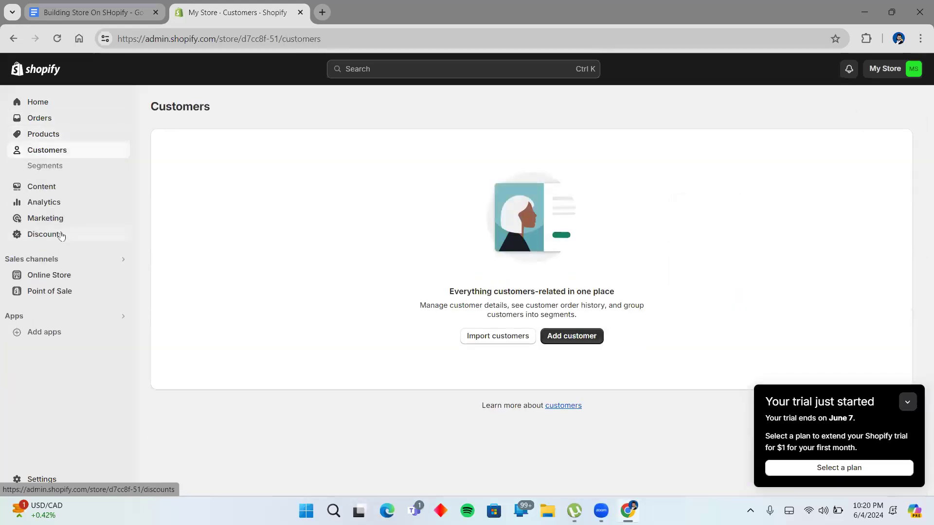
click(46, 187)
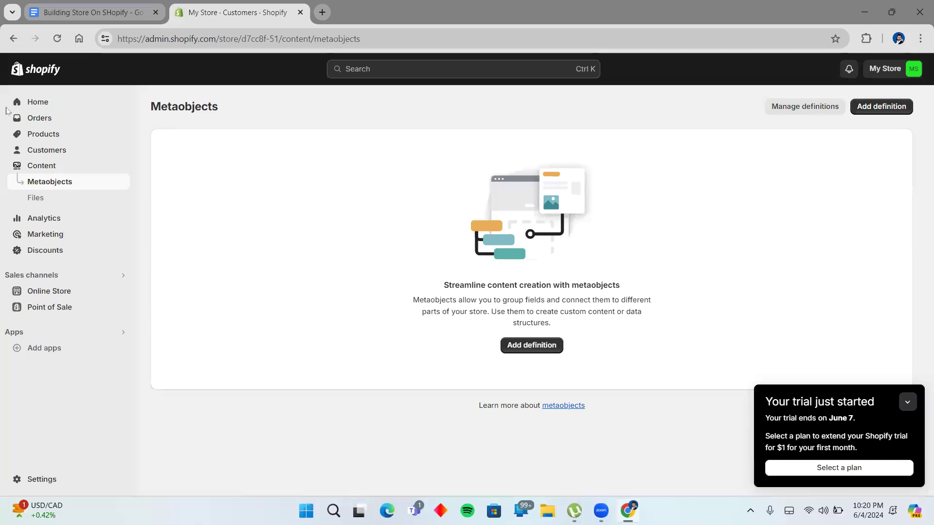
click(36, 100)
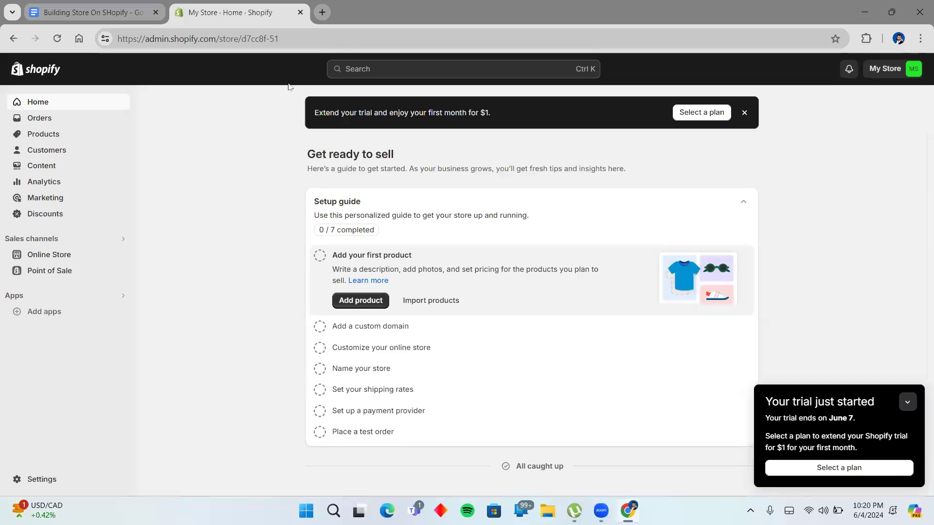
click(329, 3)
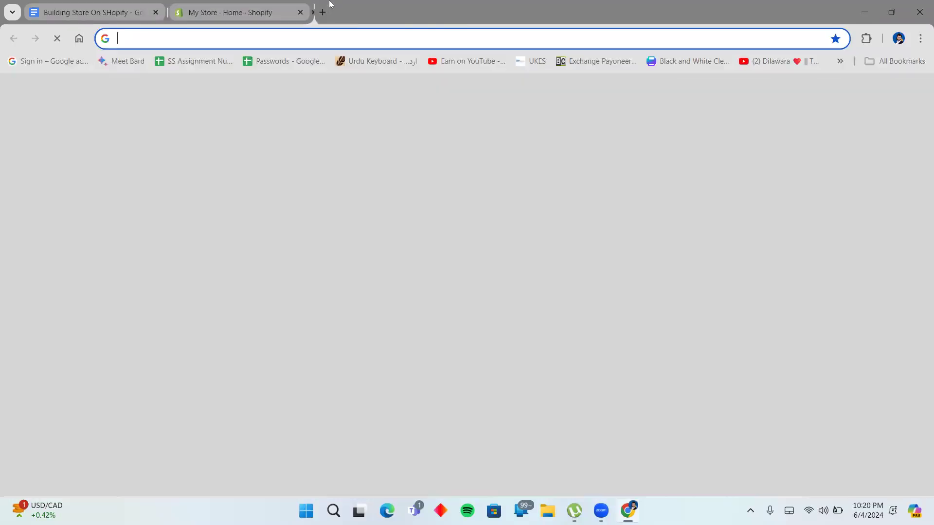
- Open outfitters.com.pk and browse its slides to the women's 'True Neutrals' banner
text(outf)
key(Return)
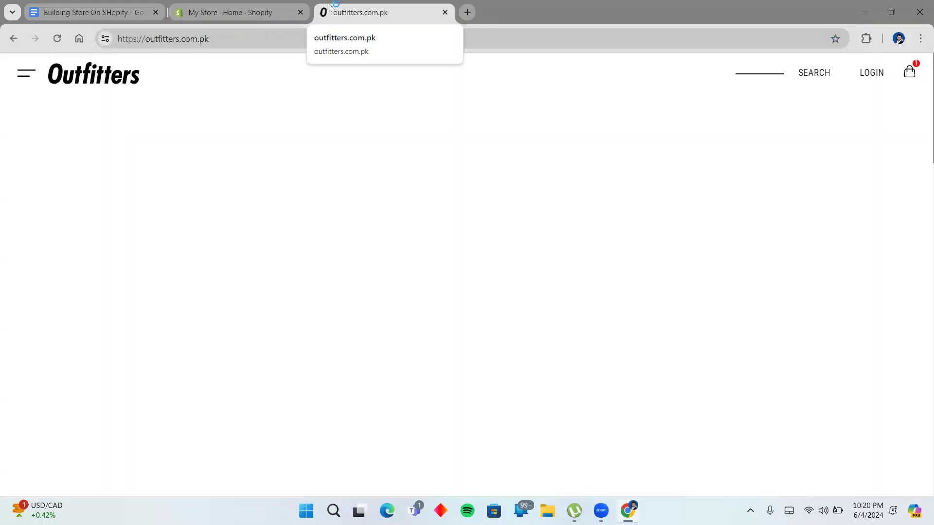
scroll(380, 298, down, 1)
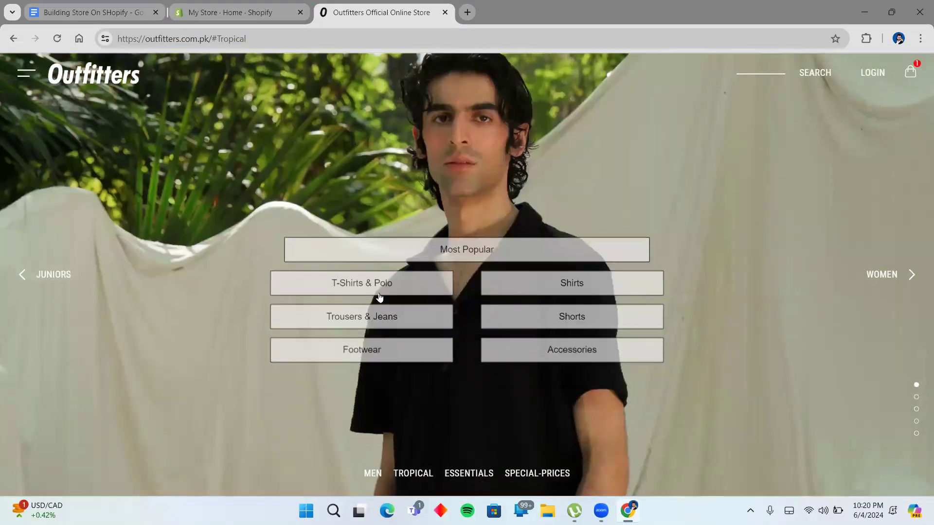
scroll(285, 303, up, 1)
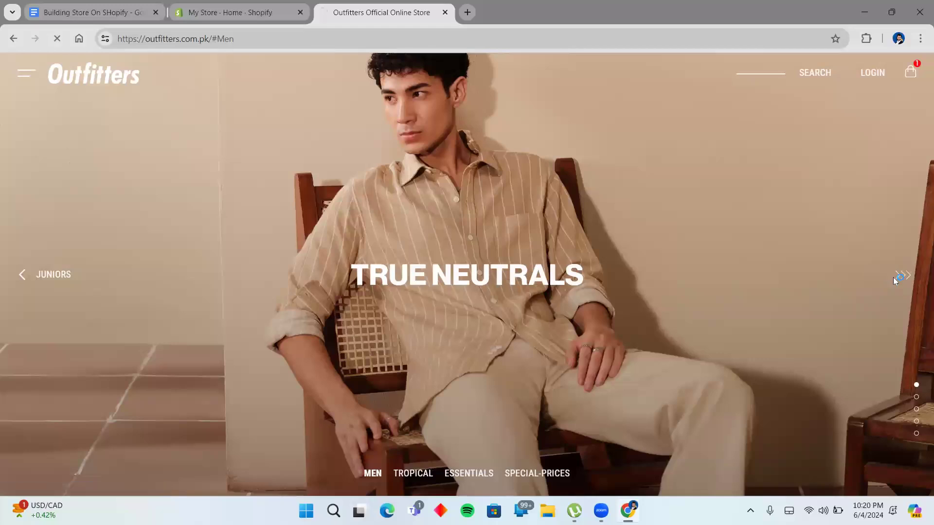
click(893, 276)
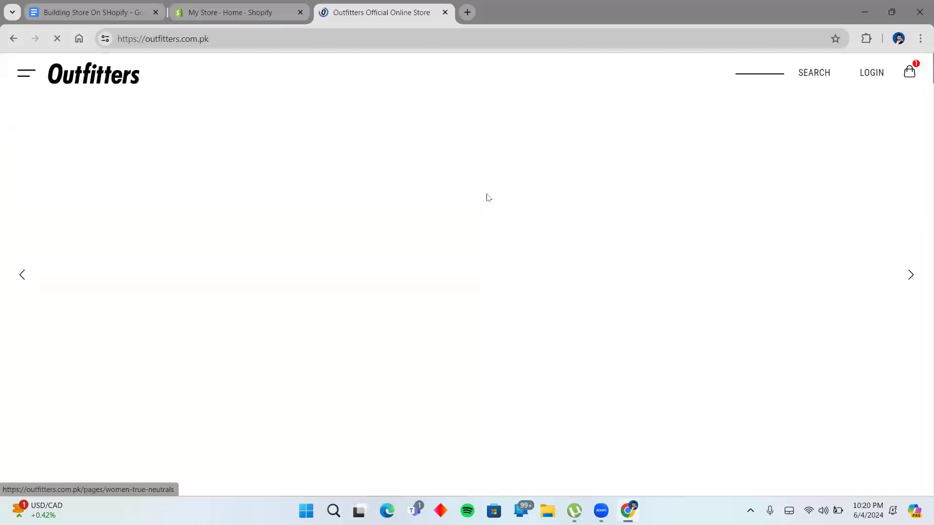
scroll(488, 197, down, 1)
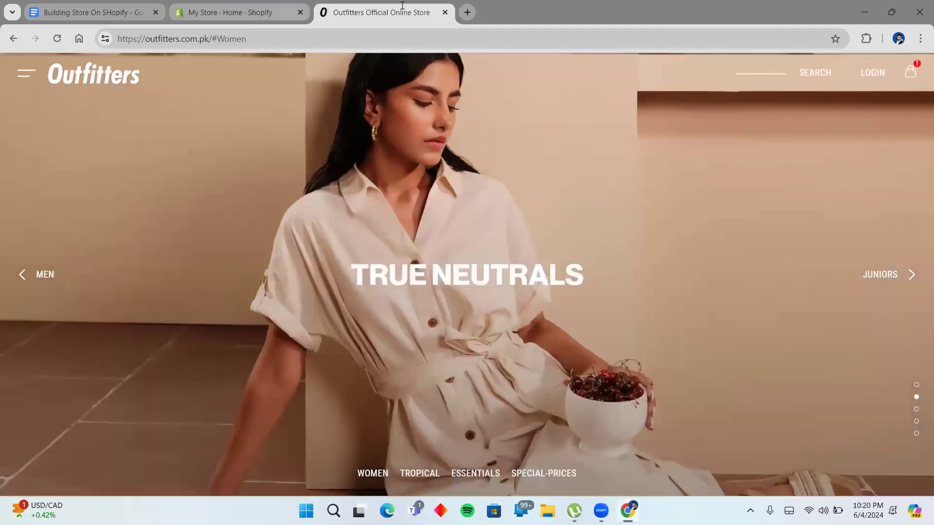
click(277, 12)
key(ctrl+Tab)
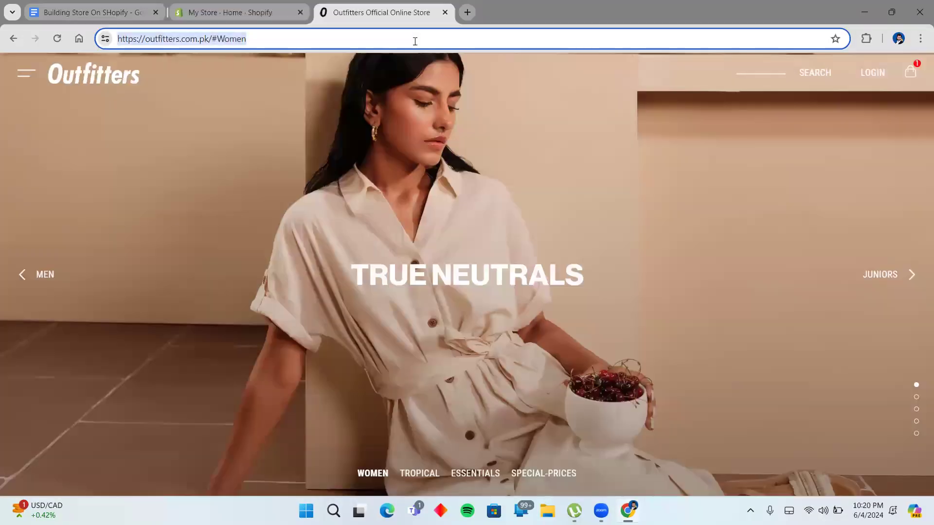
- Search 'sapphire', scroll the Sapphire WEST new-arrivals product grid, and close that tab
text(sapphire)
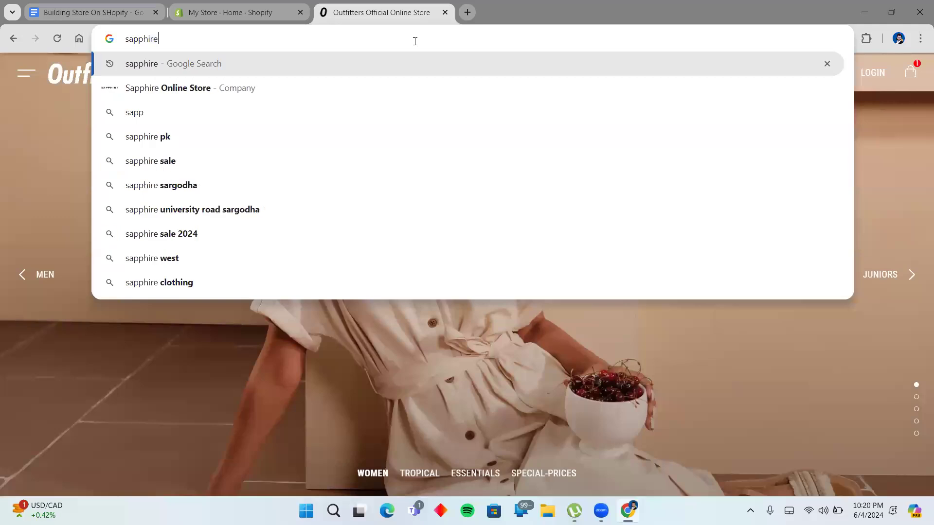
key(Return)
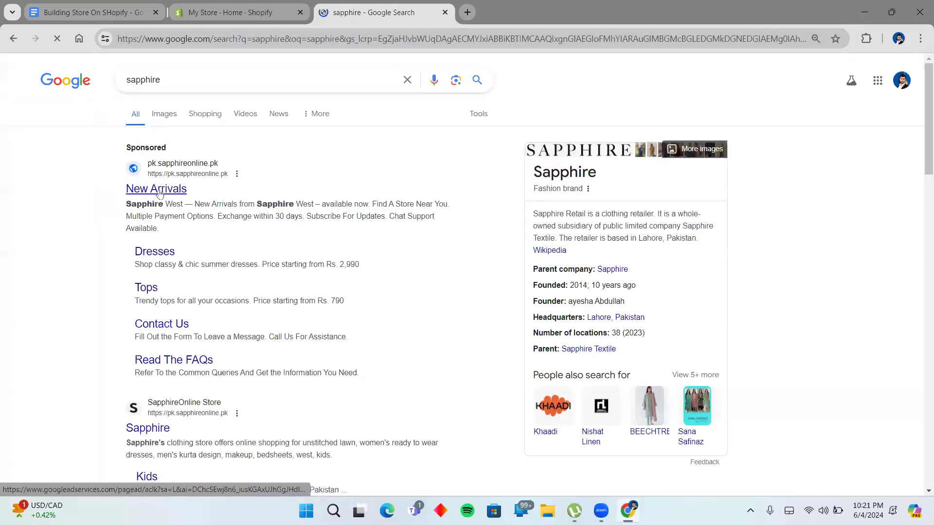
click(160, 193)
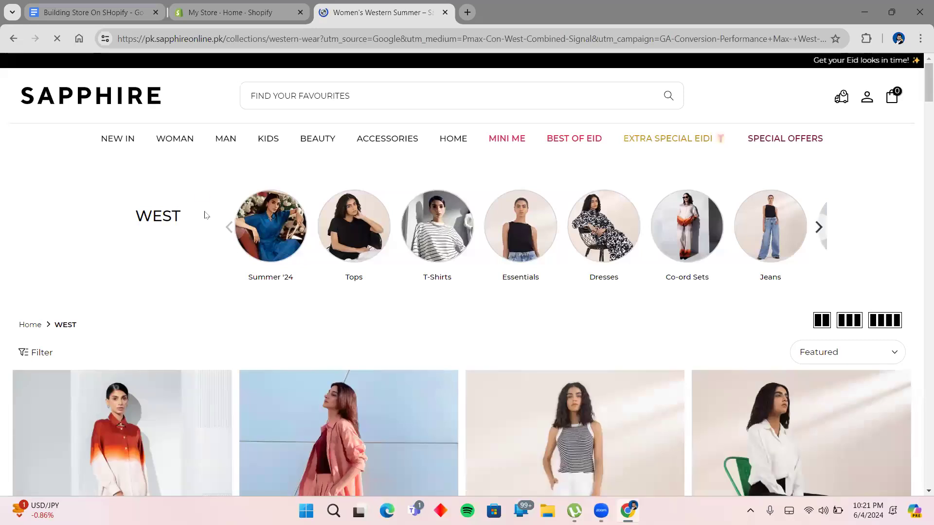
click(218, 9)
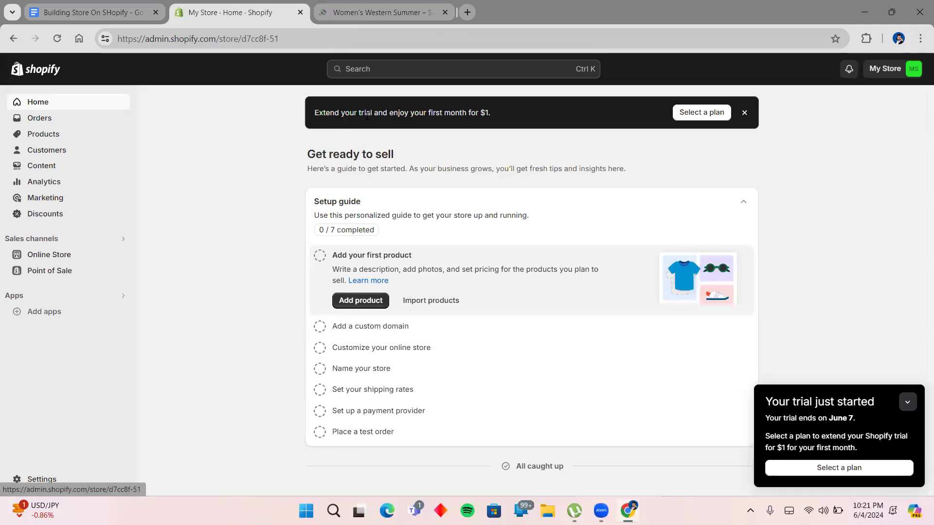
click(375, 7)
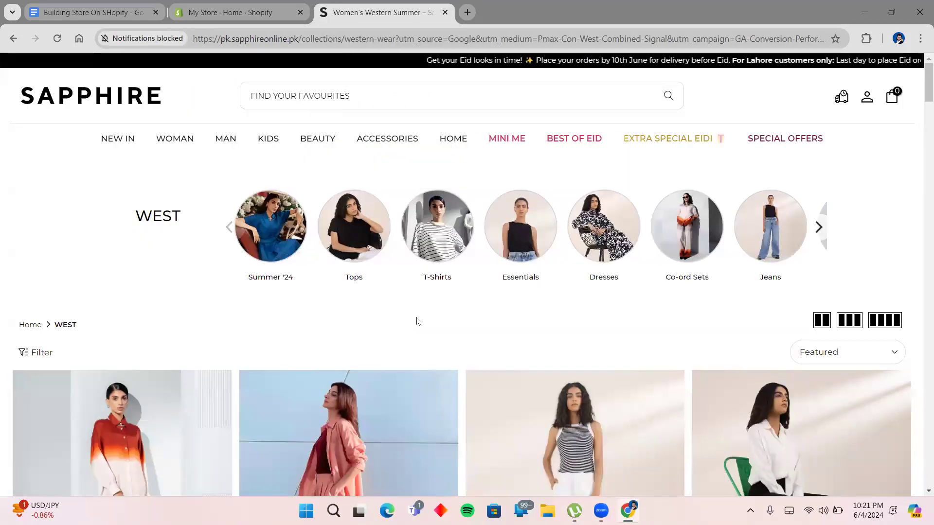
scroll(417, 321, down, 8)
scroll(417, 322, down, 8)
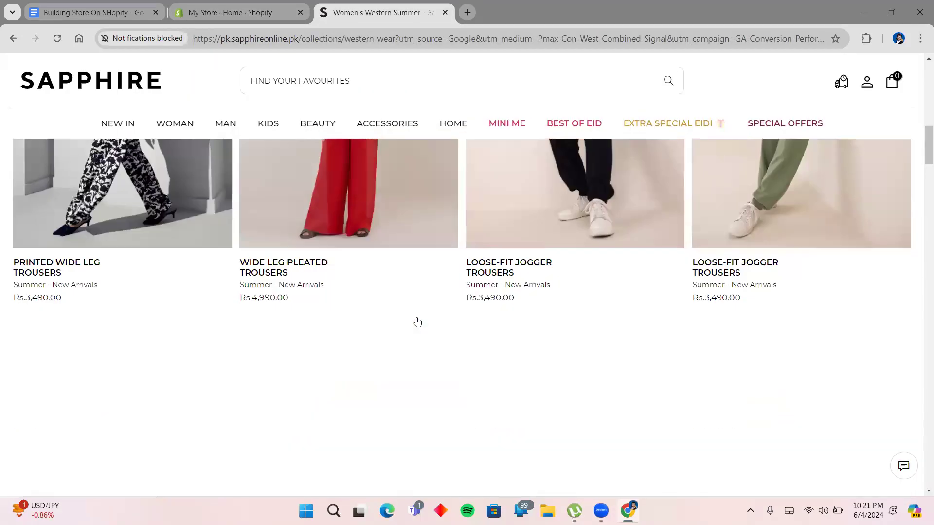
key(ctrl+shift+Tab)
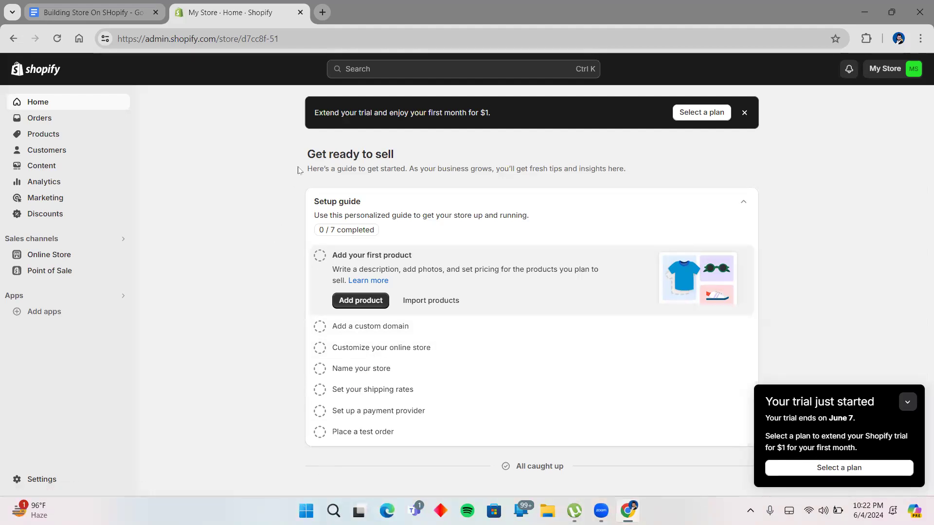
- Open a blank New Tab beside 'My Store · Home · Shopify' and switch back to the admin
click(322, 13)
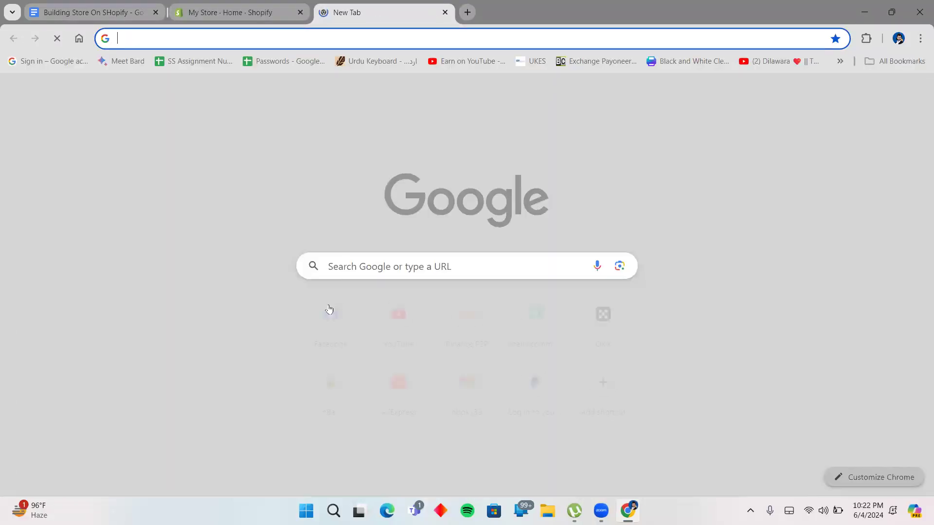
click(225, 7)
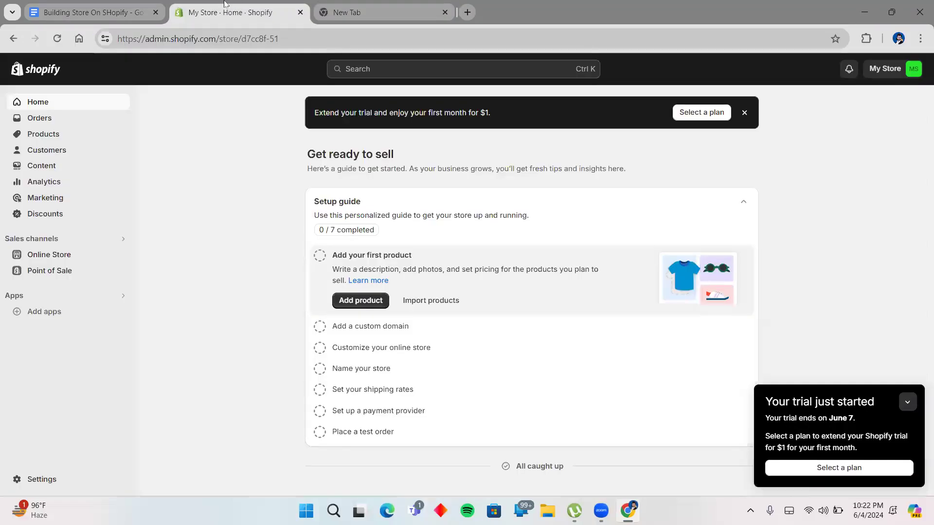
click(341, 8)
click(284, 5)
mouse_move(336, 4)
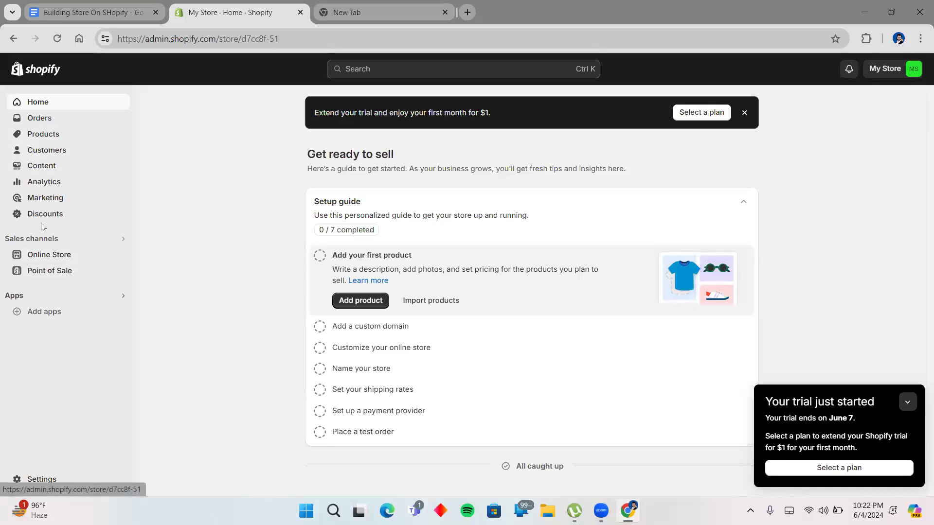
- Open the Online Store Themes page with Dawn as current theme and close the spare New Tab
click(57, 253)
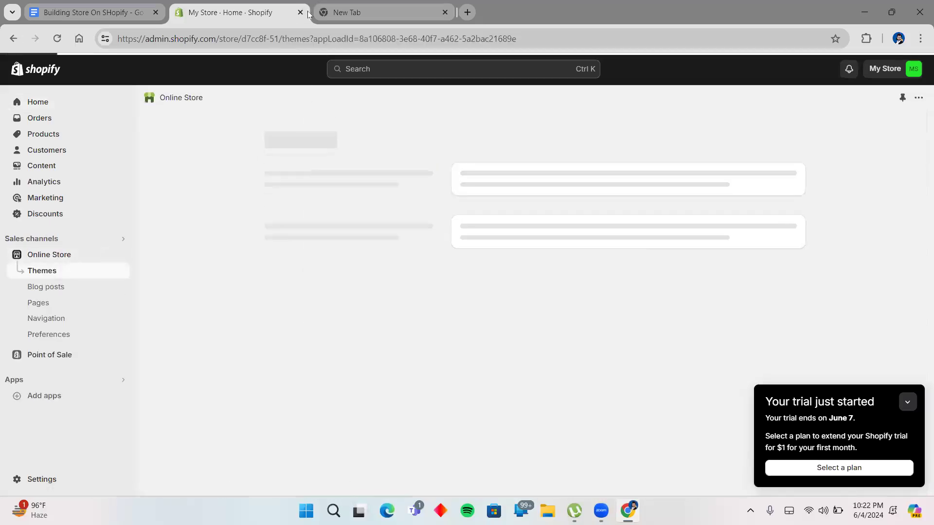
click(341, 7)
click(292, 7)
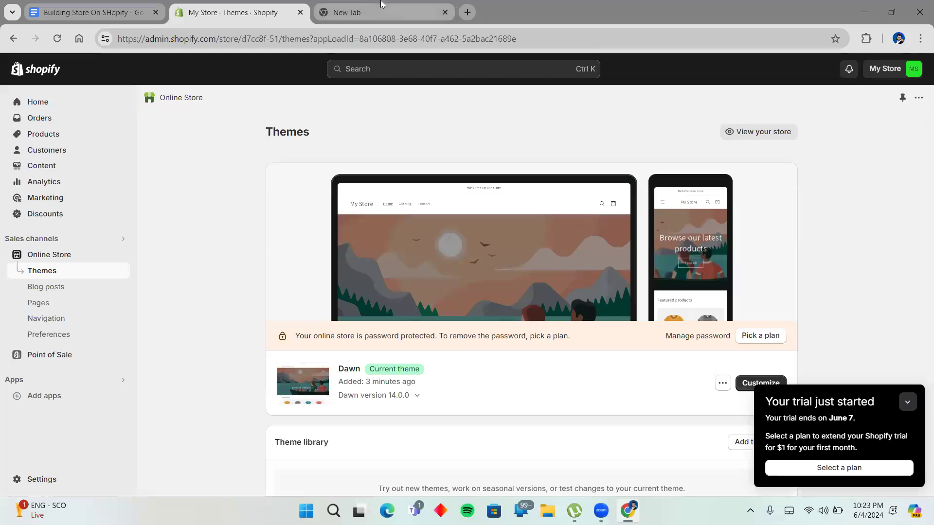
click(346, 12)
click(235, 6)
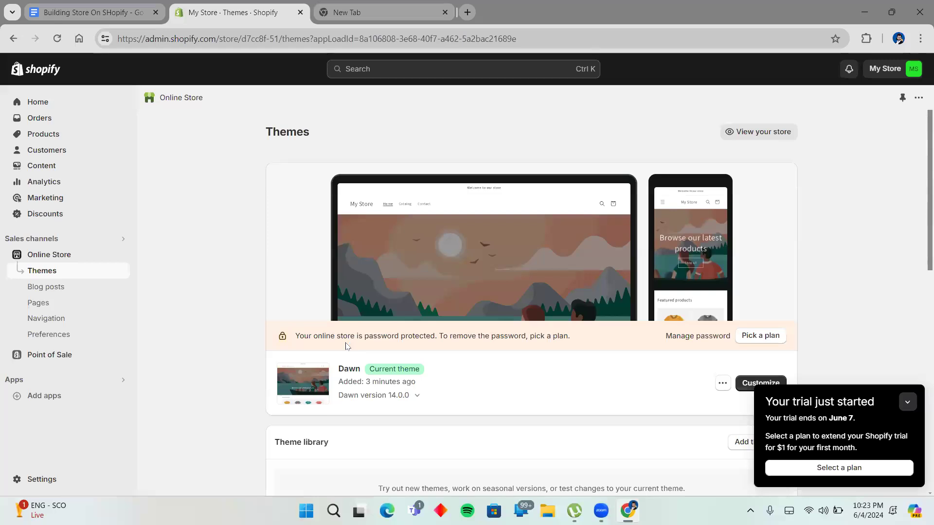
scroll(418, 339, down, 1)
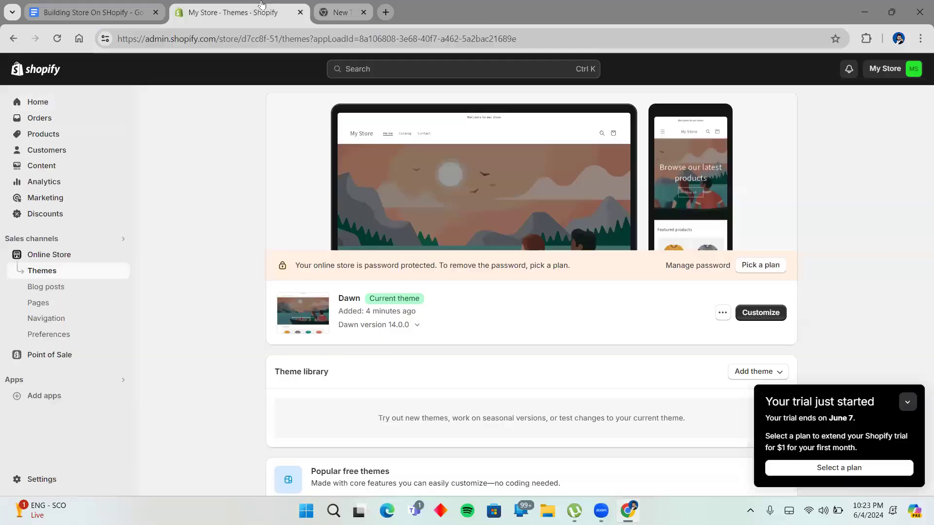
middle_click(357, 3)
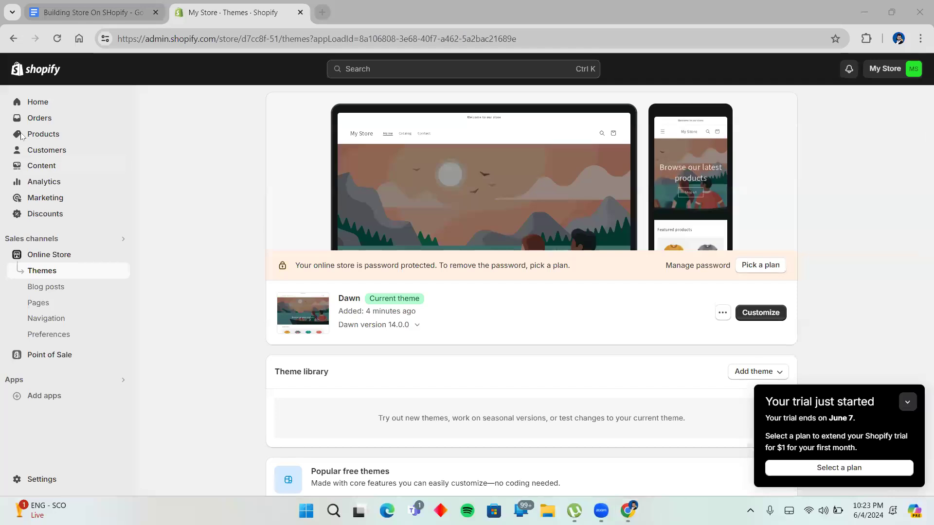
- Visit Orders, Products, Customers, Content, Analytics and Marketing, then go to Online Store themes
click(62, 120)
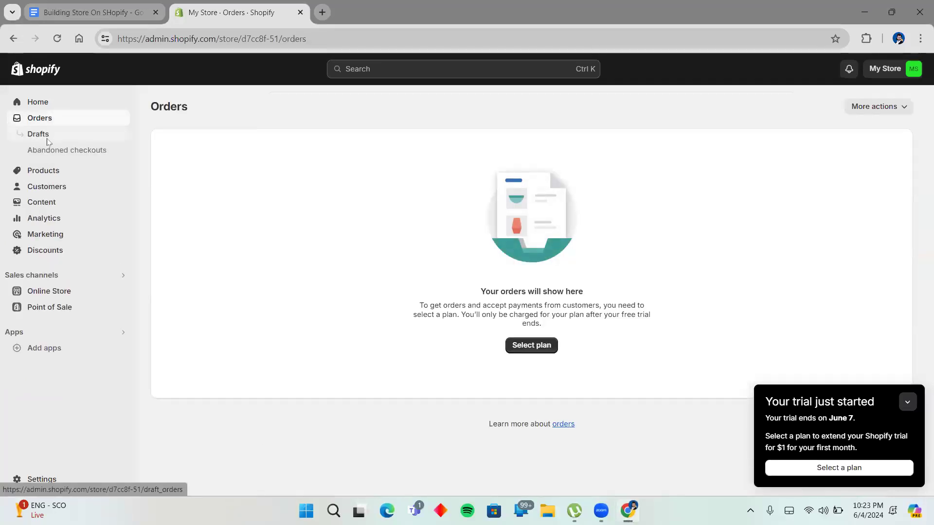
click(62, 166)
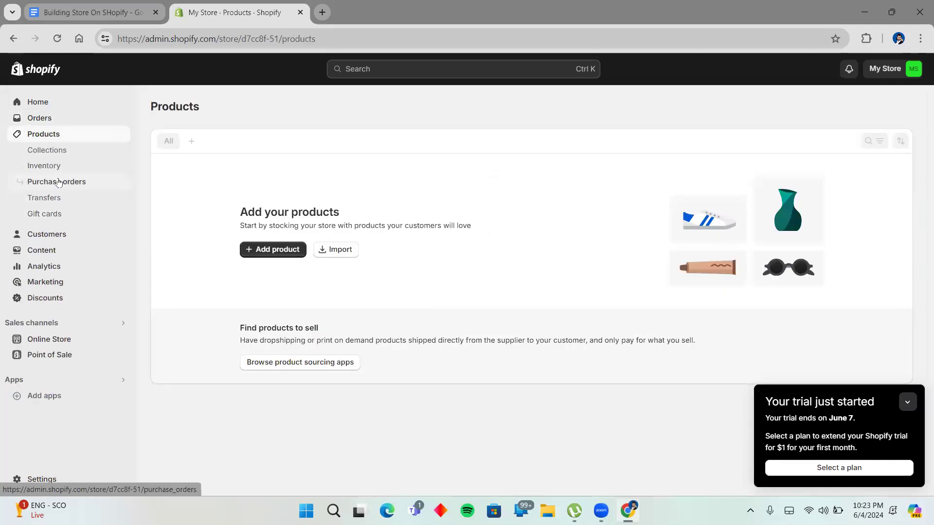
click(95, 236)
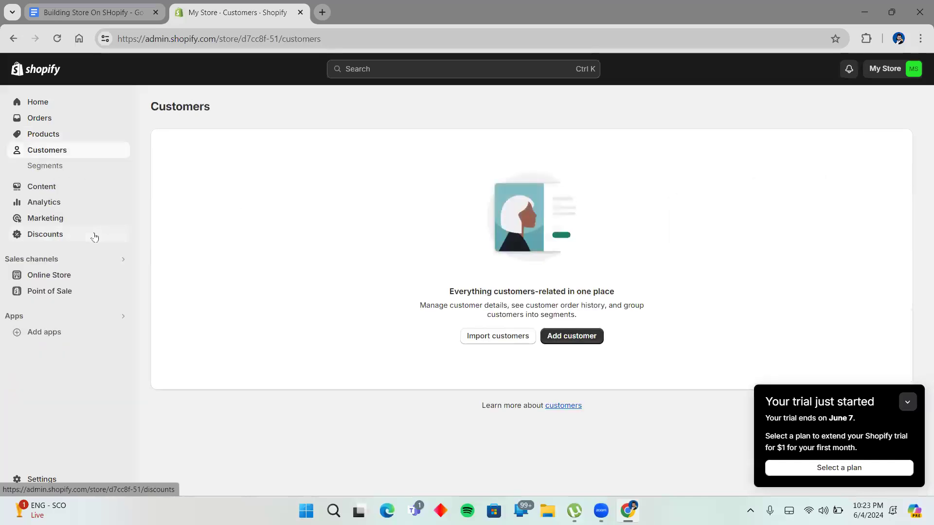
click(27, 188)
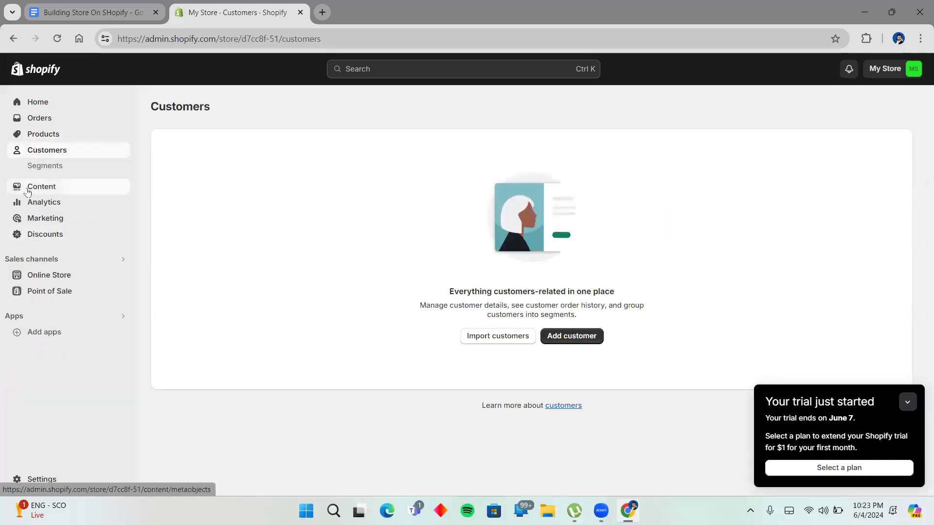
click(56, 219)
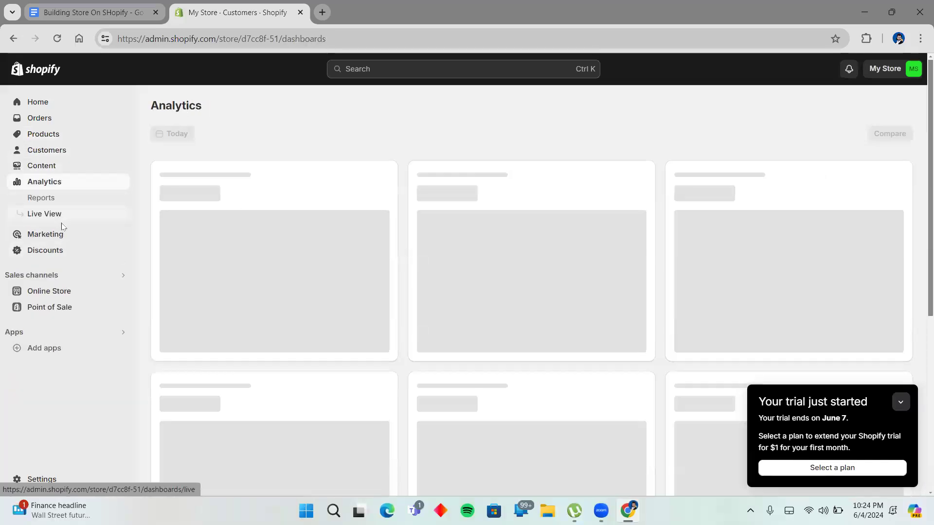
click(68, 232)
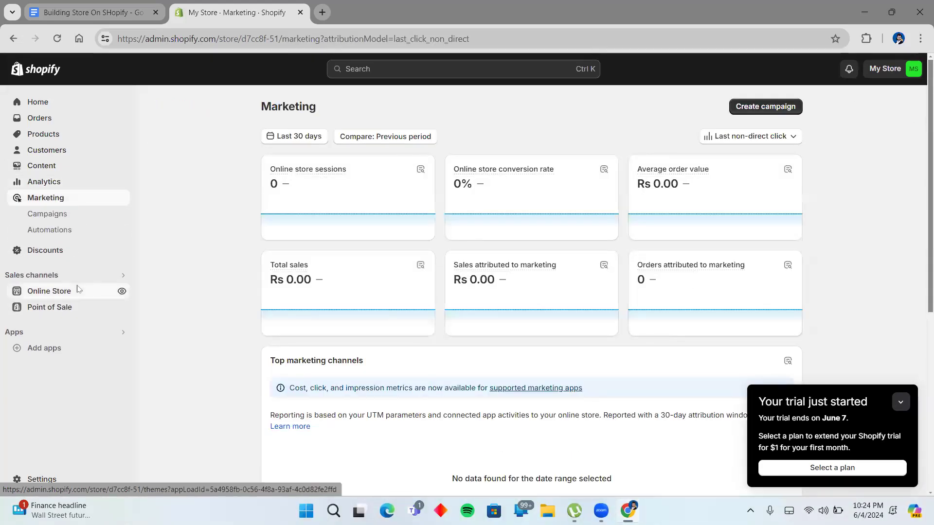
click(78, 290)
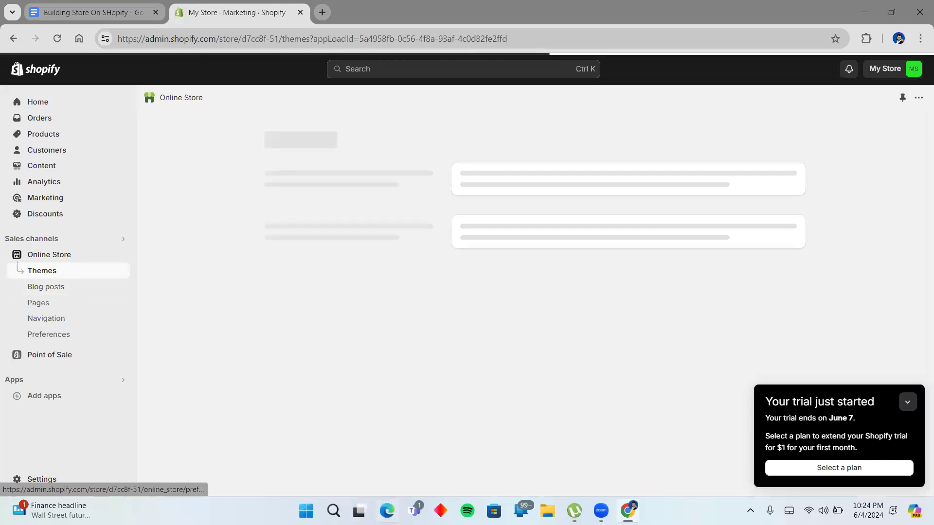
- Collapse the 'Your trial just started' notice on the Themes page listing Dawn 14.0.0
click(8, 225)
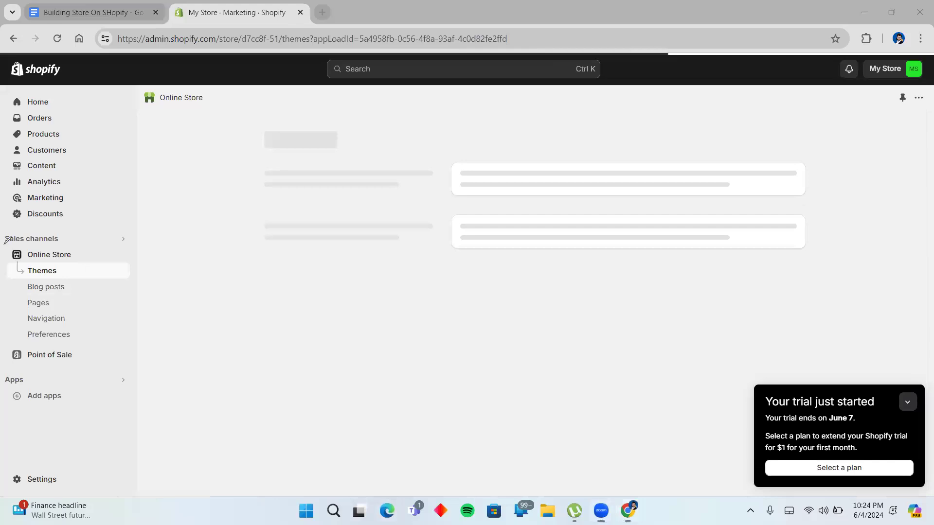
mouse_move(7, 239)
mouse_down()
mouse_move(4, 360)
mouse_move(136, 348)
mouse_move(132, 224)
mouse_move(8, 226)
mouse_move(2, 246)
mouse_move(26, 265)
mouse_up()
key(ctrl+z)
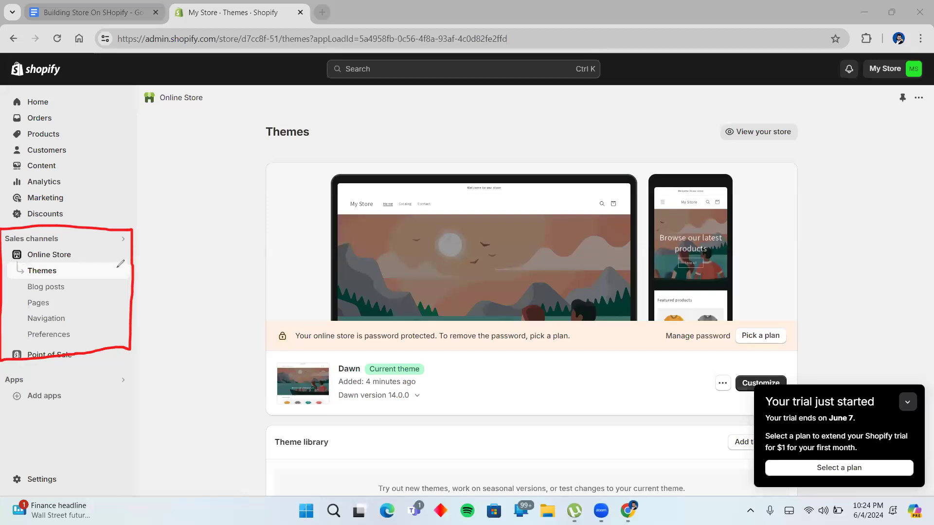
mouse_move(105, 269)
mouse_down()
mouse_move(112, 276)
mouse_move(148, 250)
mouse_up()
drag(80, 249, 107, 244)
drag(755, 371, 797, 347)
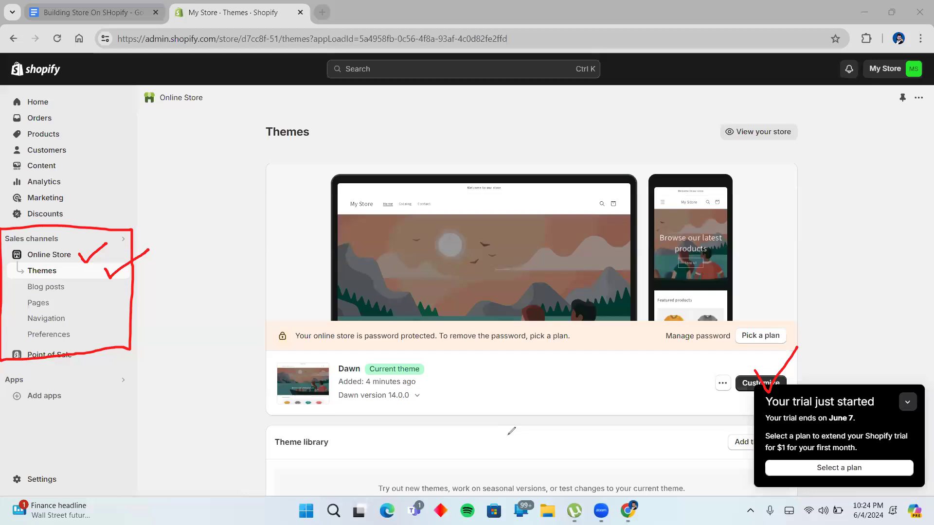
click(908, 402)
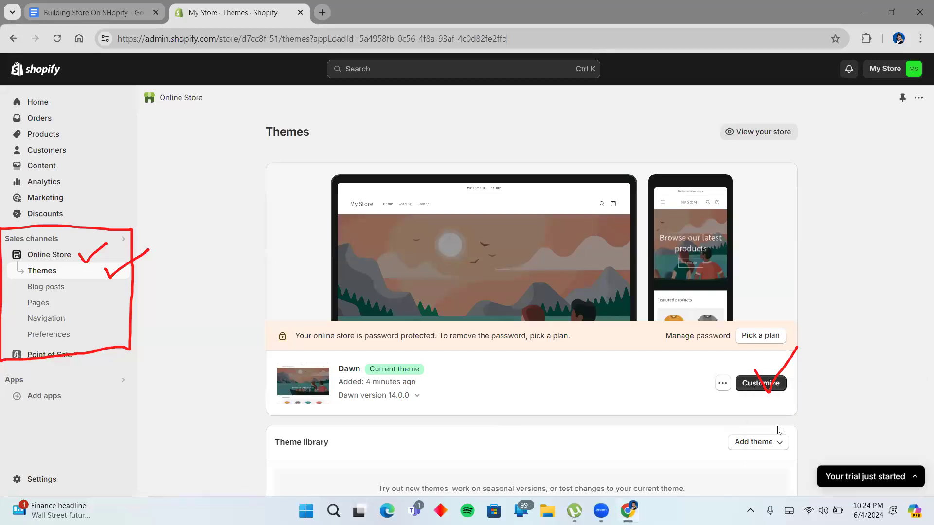
scroll(793, 371, down, 2)
scroll(778, 372, up, 2)
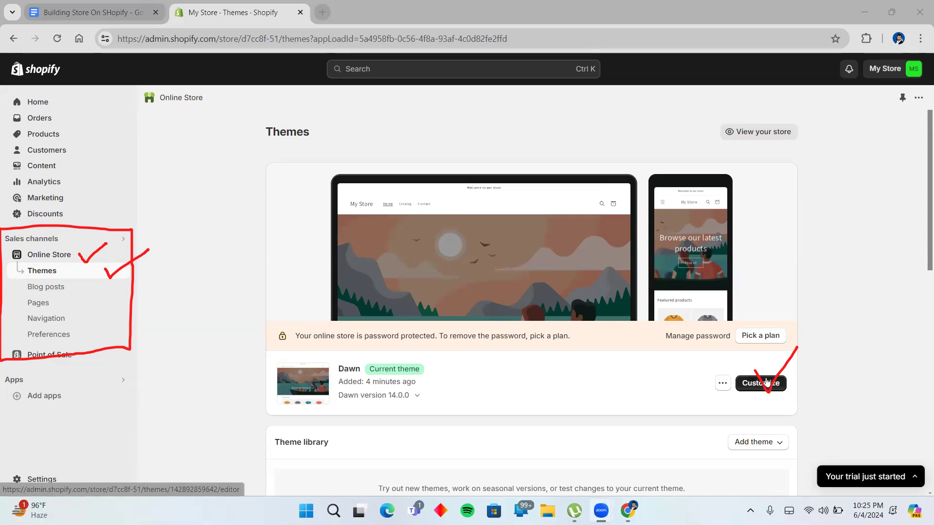
- Open the Dawn theme editor on Home page and collapse the Image banner's blocks
click(767, 382)
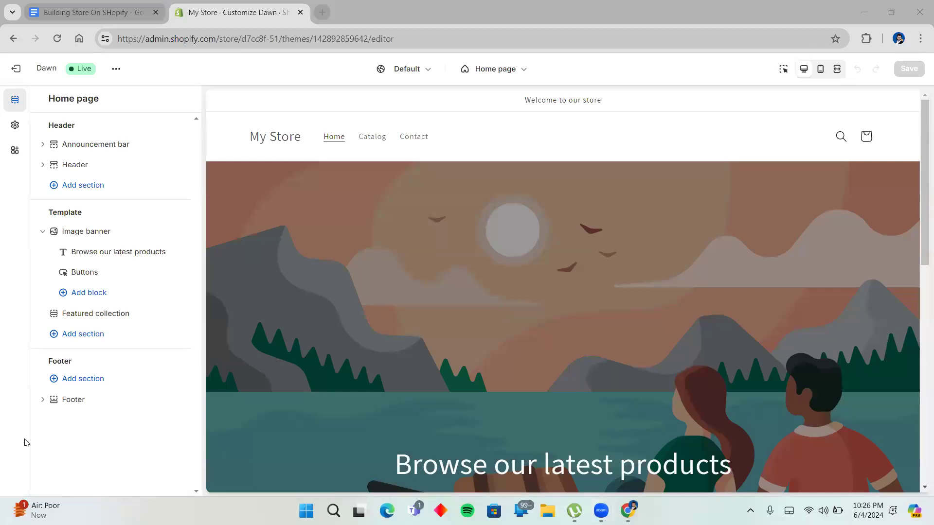
mouse_move(41, 439)
mouse_down()
mouse_move(92, 441)
mouse_move(107, 419)
mouse_move(118, 428)
mouse_up()
drag(134, 386, 134, 429)
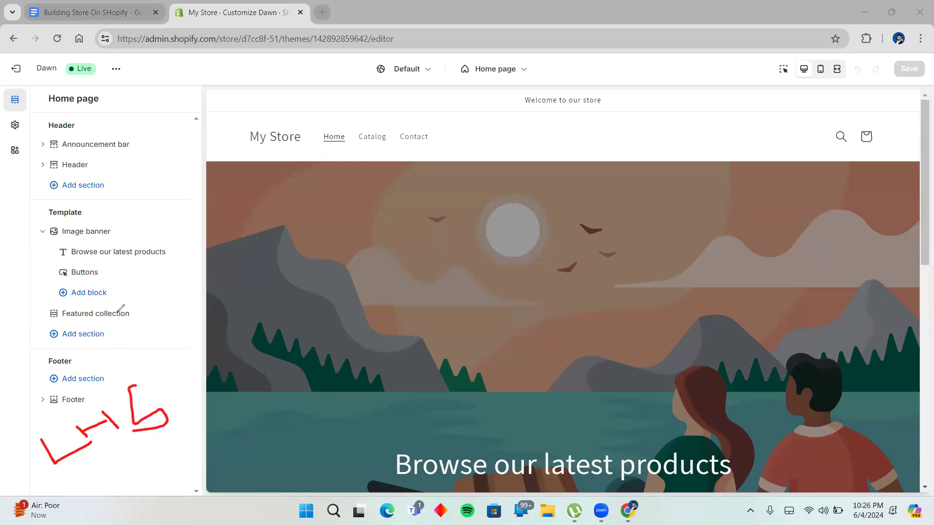
drag(570, 127, 590, 184)
drag(587, 101, 579, 154)
key(ctrl+z)
key(ctrl+z)
key(ctrl+z)
key(ctrl+z)
key(ctrl+z)
key(ctrl+z)
key(ctrl+z)
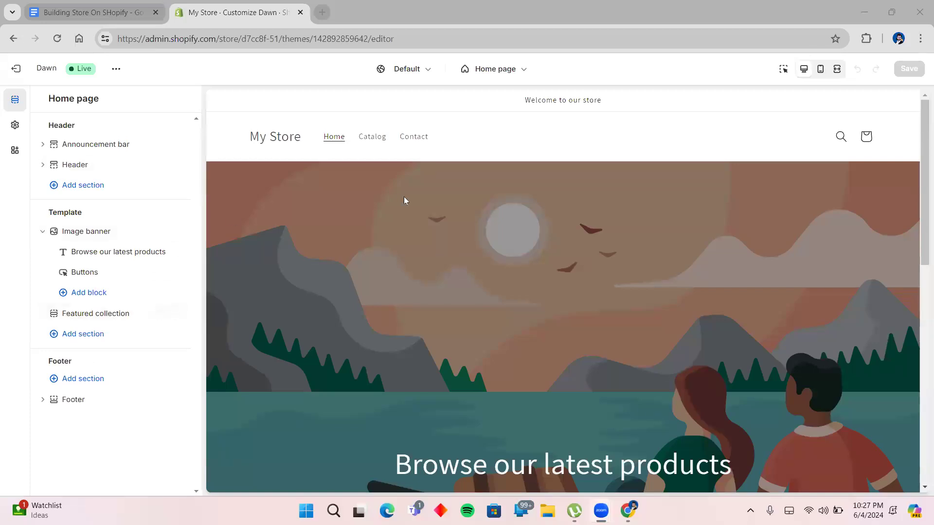
scroll(364, 341, down, 10)
click(42, 232)
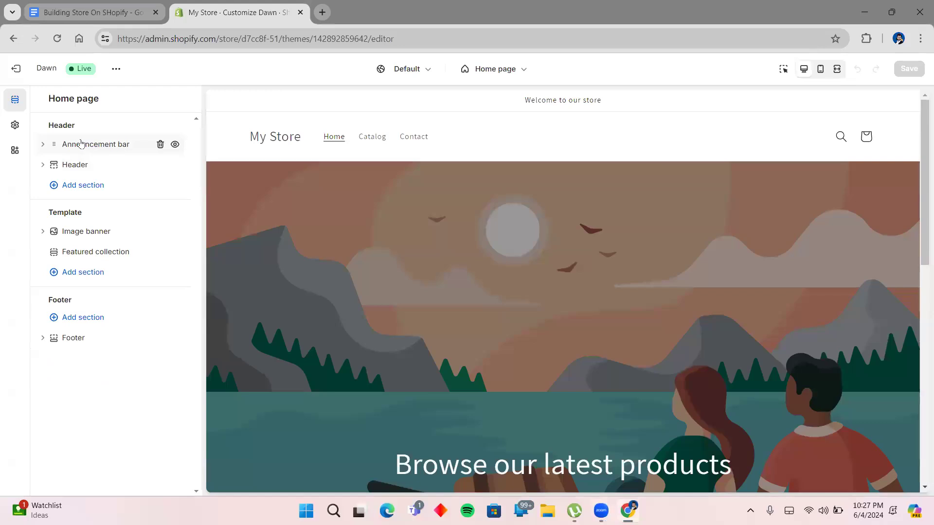
drag(58, 146, 122, 127)
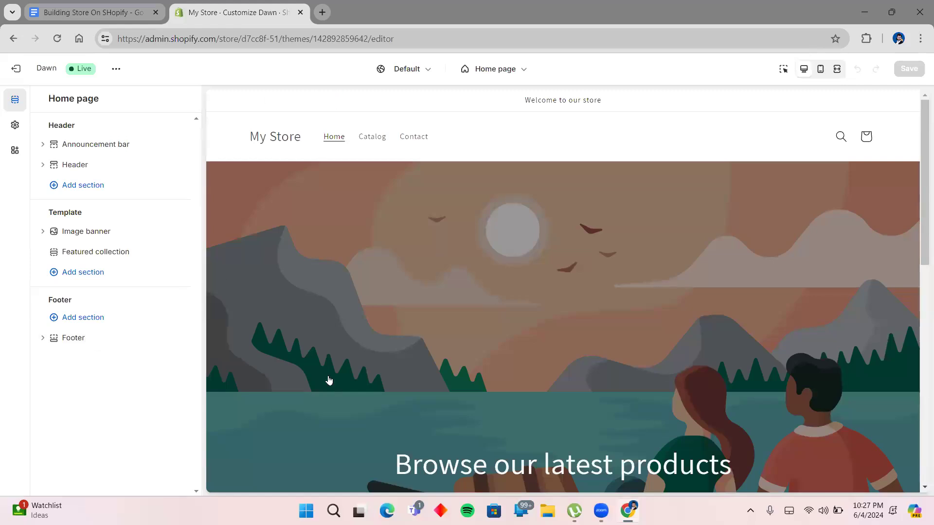
scroll(329, 380, down, 5)
scroll(329, 380, down, 5)
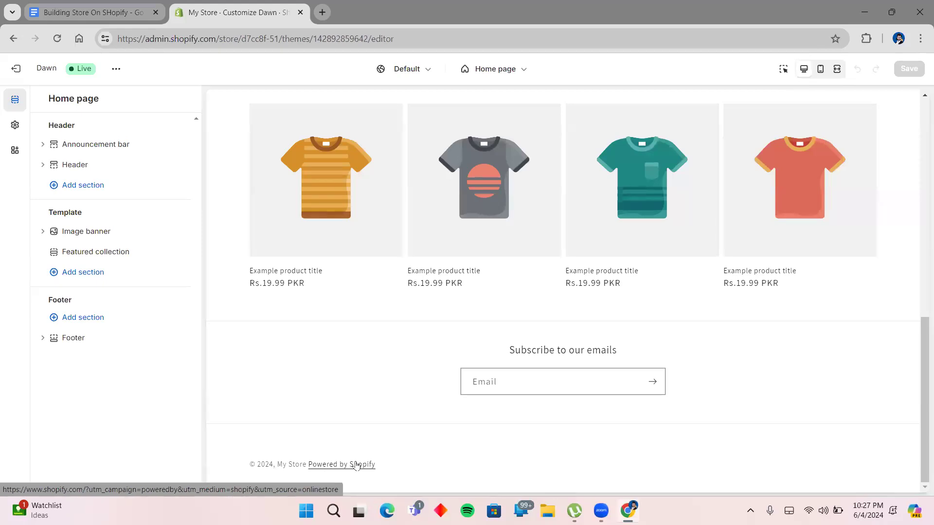
scroll(444, 403, up, 10)
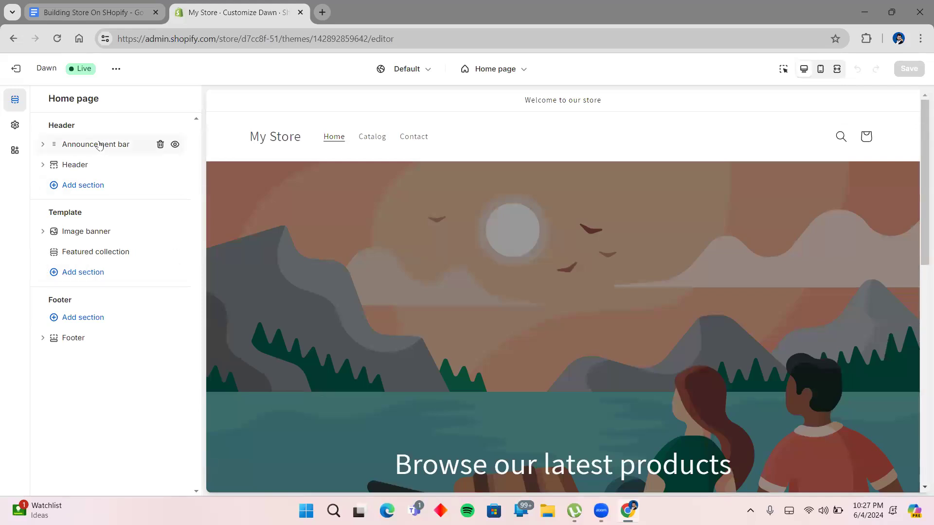
- Turn on the preview inspector so hovered home page sections get outlined and labelled
mouse_move(95, 146)
mouse_down()
mouse_move(88, 142)
mouse_move(80, 179)
mouse_move(81, 144)
mouse_up()
click(781, 69)
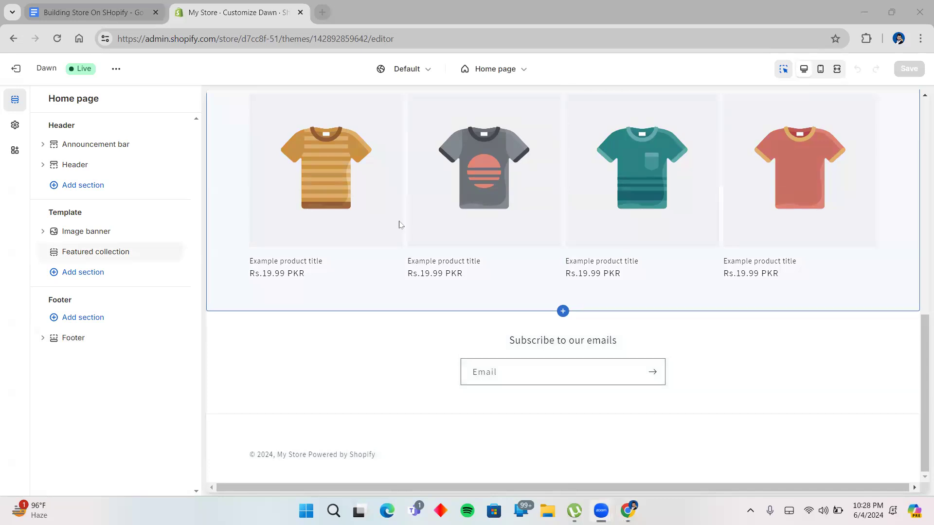
scroll(400, 225, up, 2)
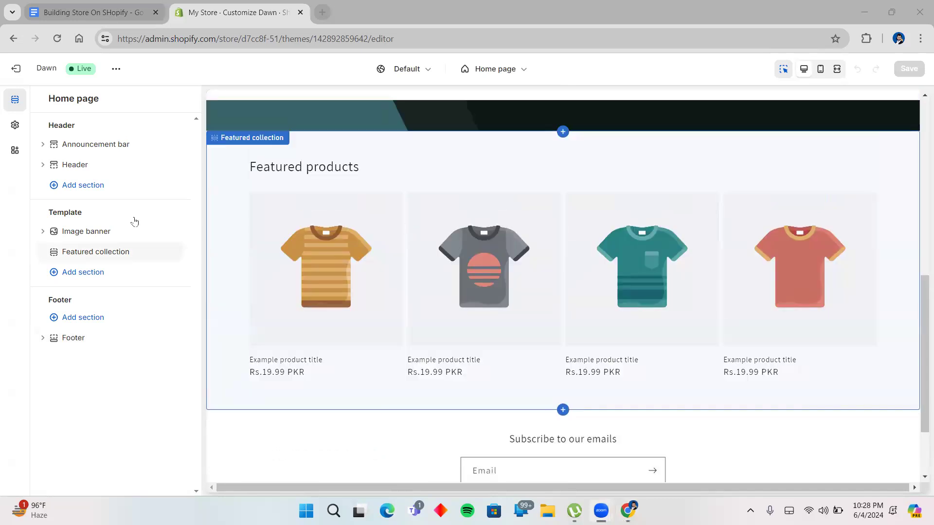
scroll(339, 303, up, 2)
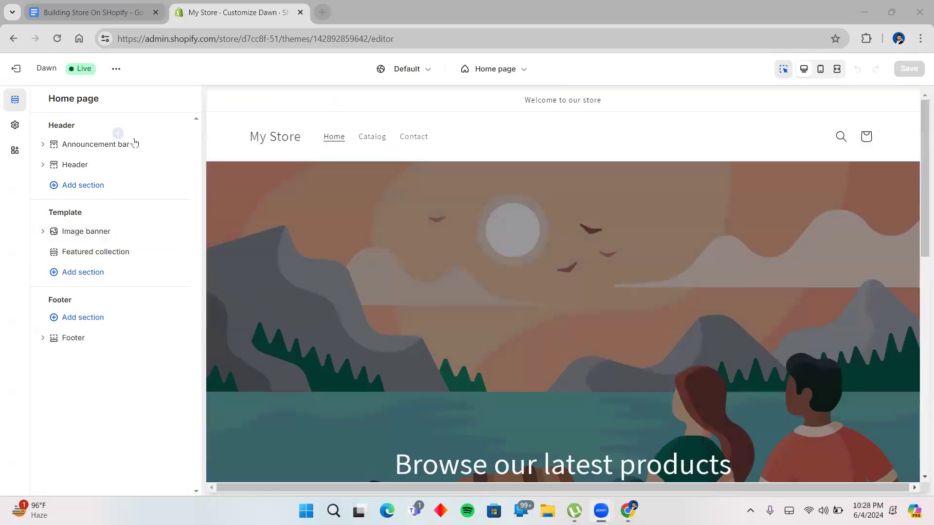
- Expand the Announcement bar in the section list to show its 'Welcome to our store' block
click(87, 148)
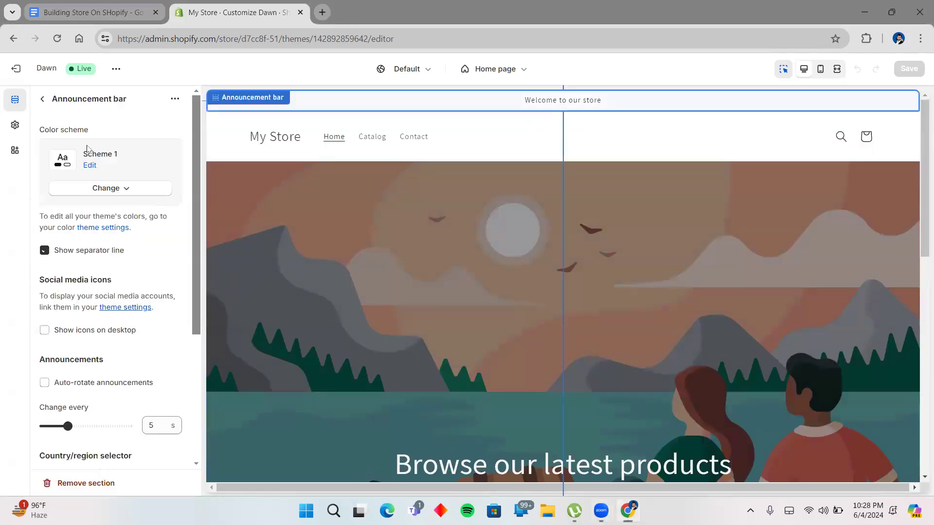
click(40, 100)
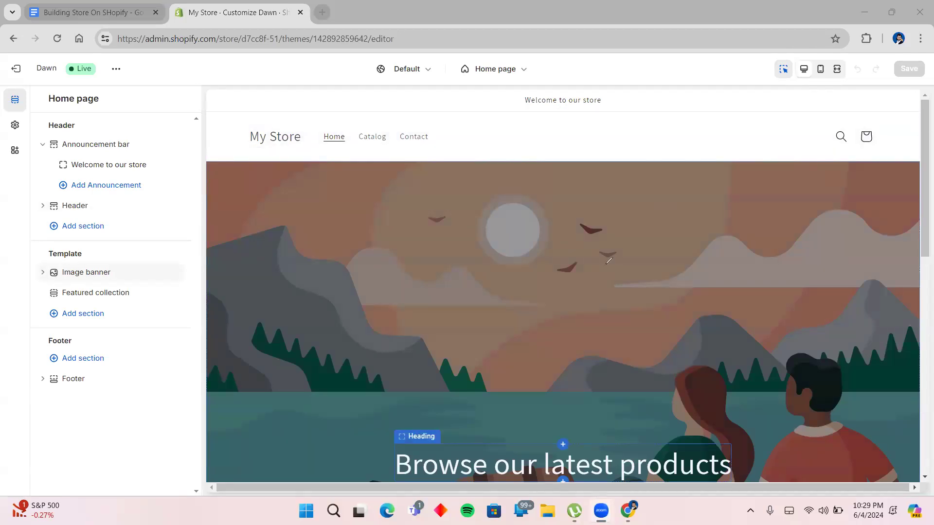
drag(605, 208, 593, 333)
drag(611, 152, 606, 166)
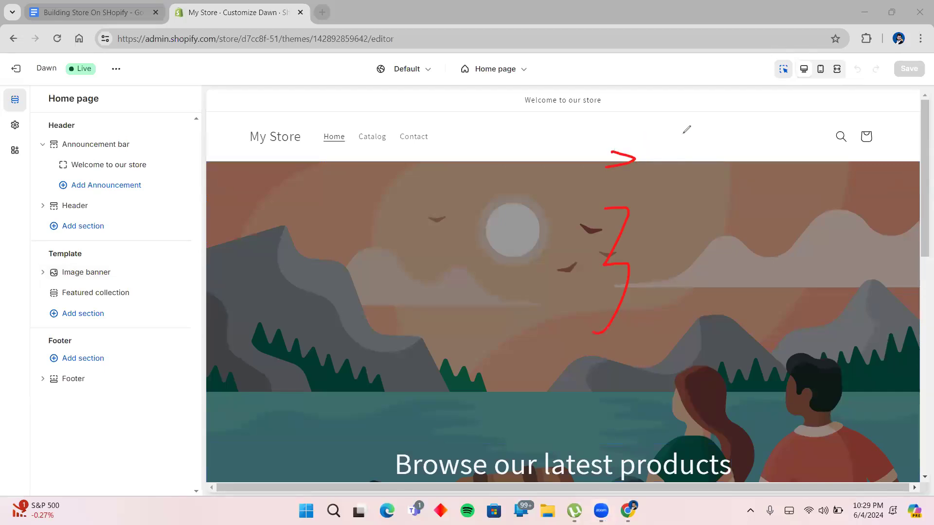
drag(684, 105, 693, 186)
mouse_move(652, 142)
mouse_down()
mouse_move(725, 152)
mouse_move(714, 158)
mouse_move(732, 175)
mouse_move(755, 155)
mouse_move(744, 165)
mouse_up()
mouse_move(769, 118)
mouse_down()
mouse_move(791, 156)
mouse_move(785, 134)
mouse_up()
drag(730, 234, 734, 270)
click(725, 221)
mouse_move(739, 236)
mouse_down()
mouse_move(772, 226)
mouse_move(790, 246)
mouse_up()
mouse_move(833, 213)
mouse_down()
mouse_move(805, 219)
mouse_move(844, 253)
mouse_move(828, 298)
mouse_move(819, 274)
mouse_up()
mouse_move(696, 420)
mouse_down()
mouse_move(724, 378)
mouse_move(755, 389)
mouse_move(771, 351)
mouse_move(806, 367)
mouse_up()
click(741, 341)
mouse_move(832, 319)
mouse_down()
mouse_move(823, 348)
mouse_move(859, 346)
mouse_up()
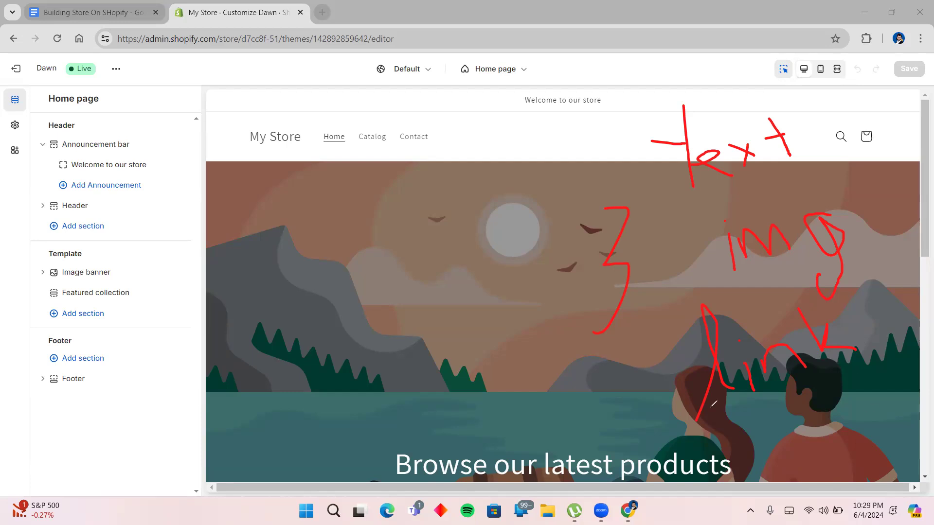
click(693, 198)
drag(755, 268, 777, 267)
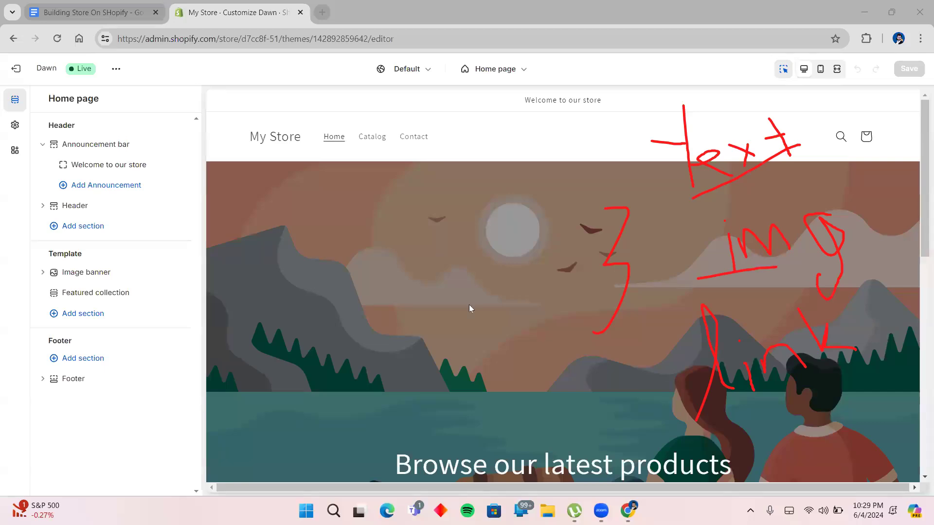
drag(729, 405, 859, 379)
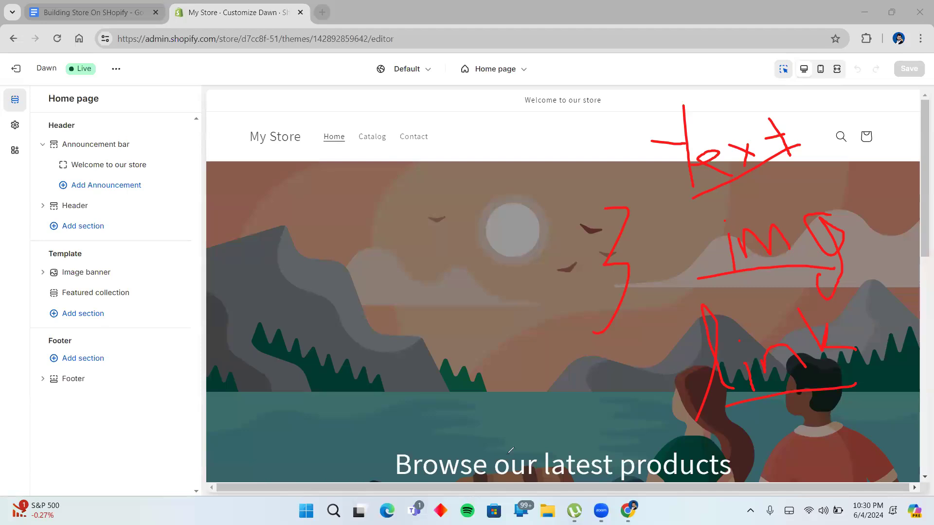
- Replace 'our store' in the announcement with 'Our today's Ecommerce Shopify Session' and turn off inspection
click(125, 164)
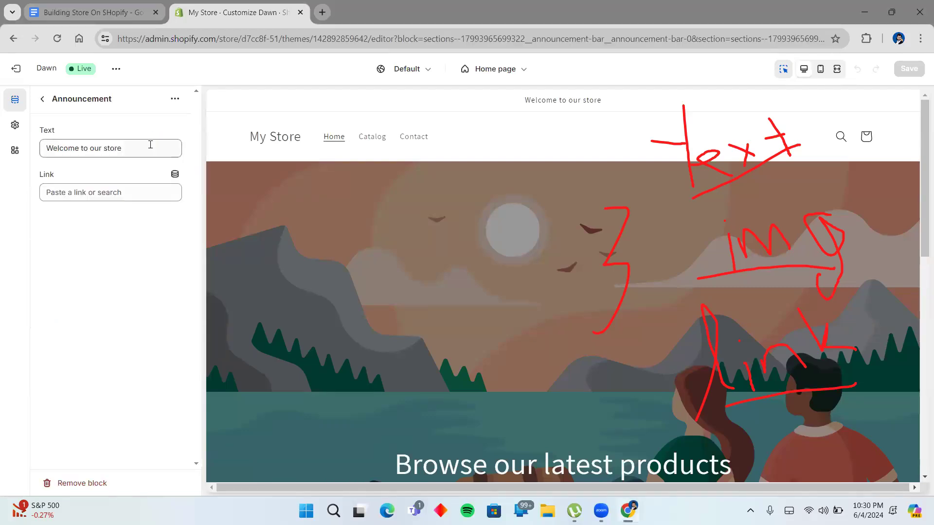
triple_click(150, 144)
click(151, 144)
key(ctrl+shift+Left)
key(ctrl+shift+Left)
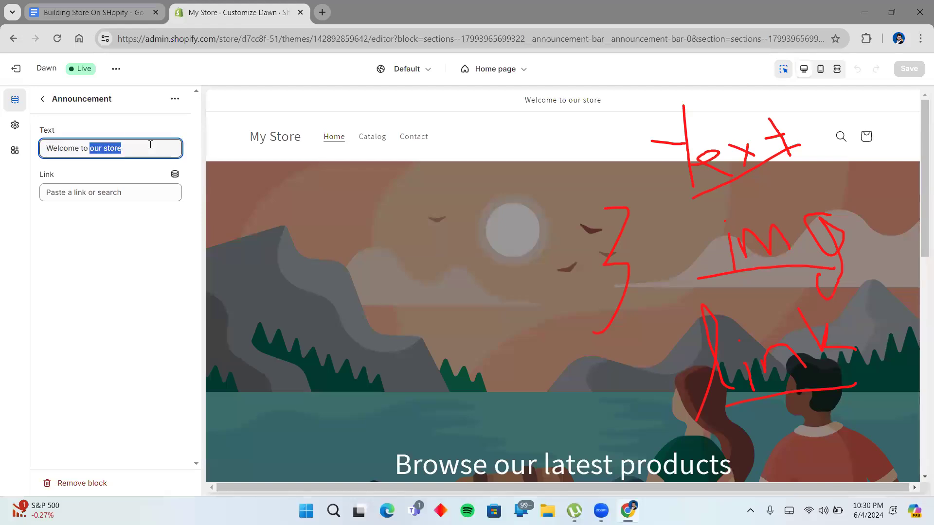
text(Our today's Ecommerce Shepoify S)
key(BackSpace)
key(BackSpace)
key(BackSpace)
key(BackSpace)
key(BackSpace)
key(BackSpace)
key(BackSpace)
key(BackSpace)
text(opo)
key(BackSpace)
text(ify Session)
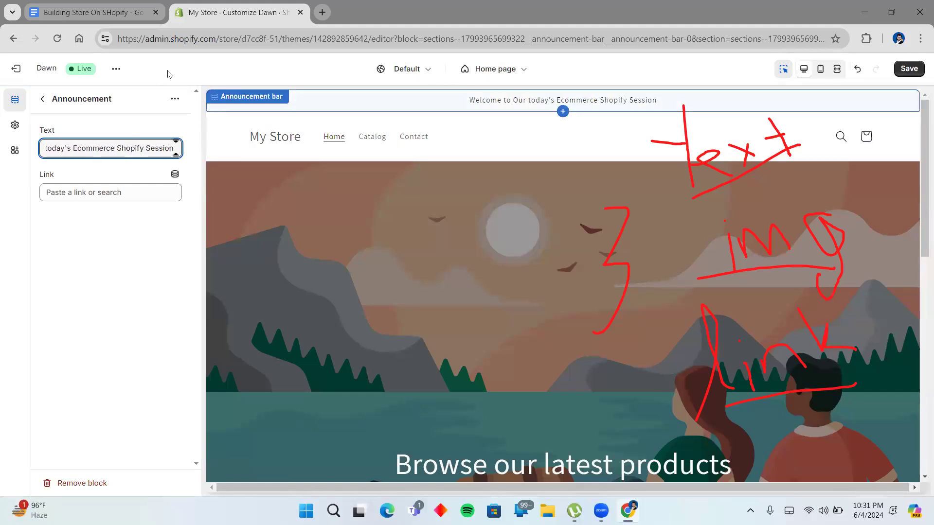
click(784, 68)
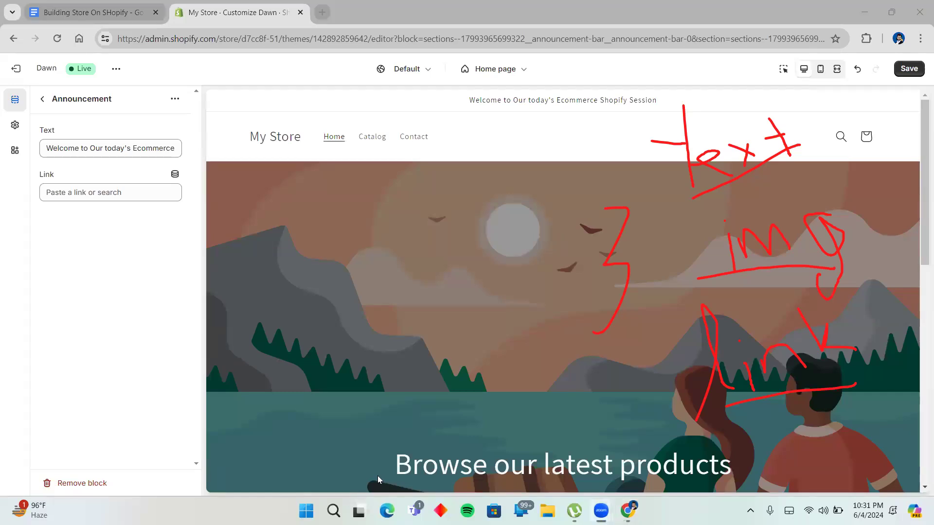
click(42, 100)
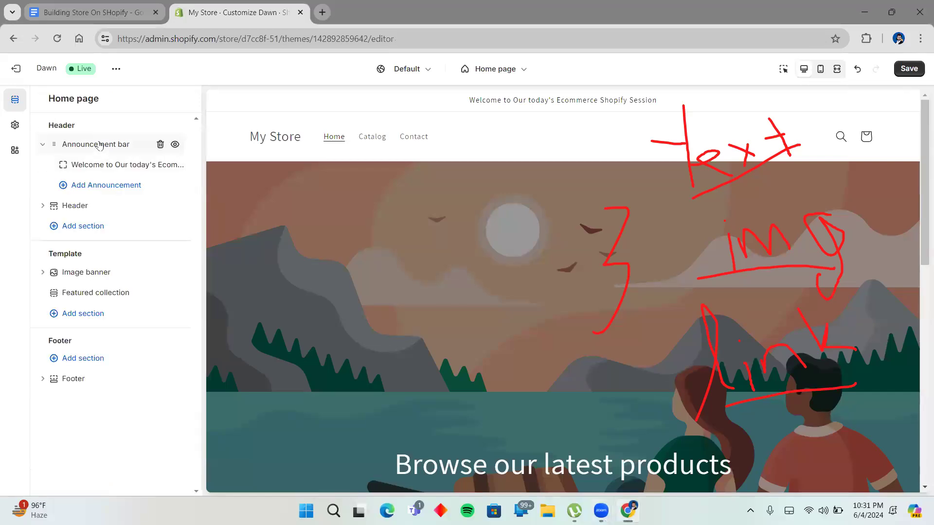
- Set the Announcement bar's colour scheme to Scheme 2
click(100, 145)
click(143, 190)
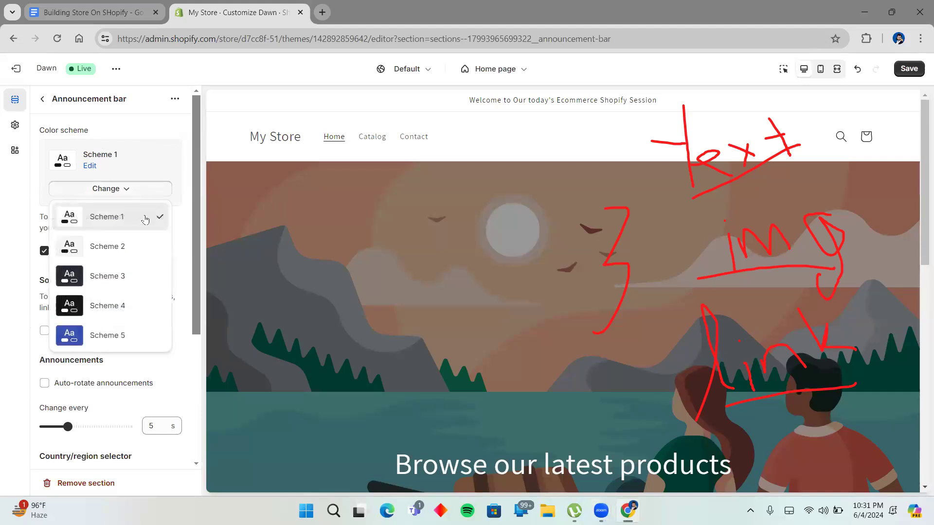
click(144, 239)
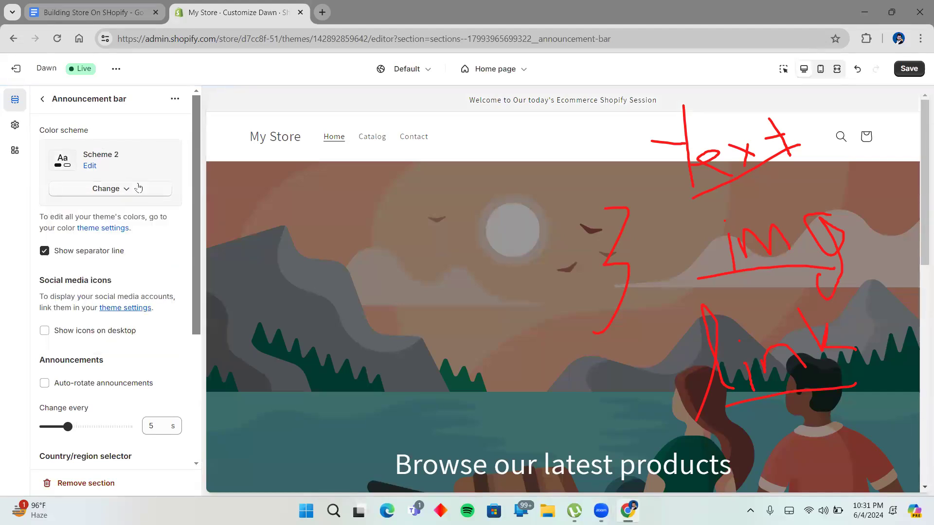
click(42, 99)
- Set the header's desktop logo position to Top center and open the theme's logo settings
click(78, 206)
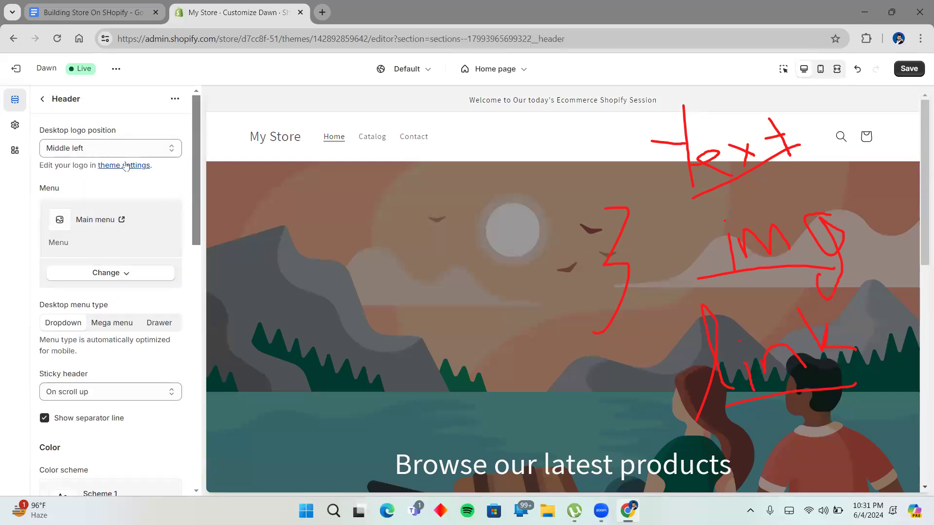
click(155, 147)
key(Return)
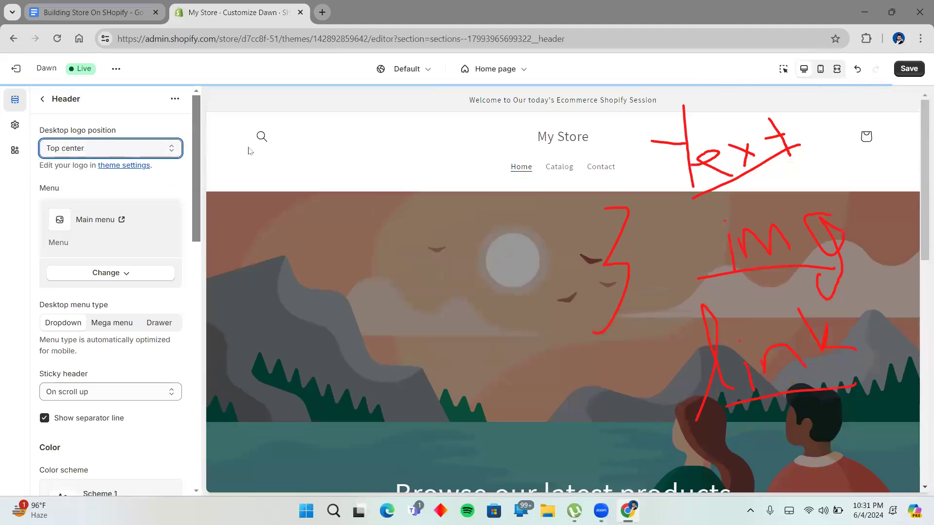
click(164, 150)
key(Up)
key(Return)
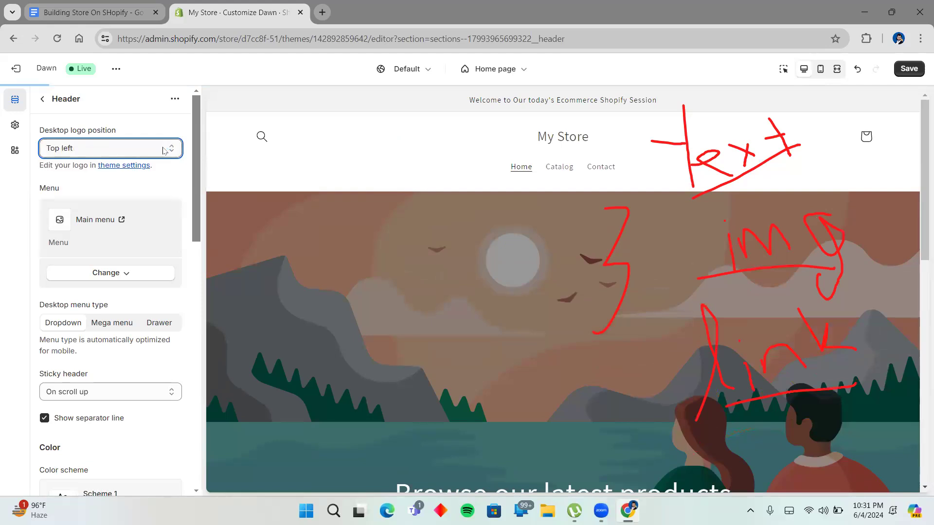
key(Down)
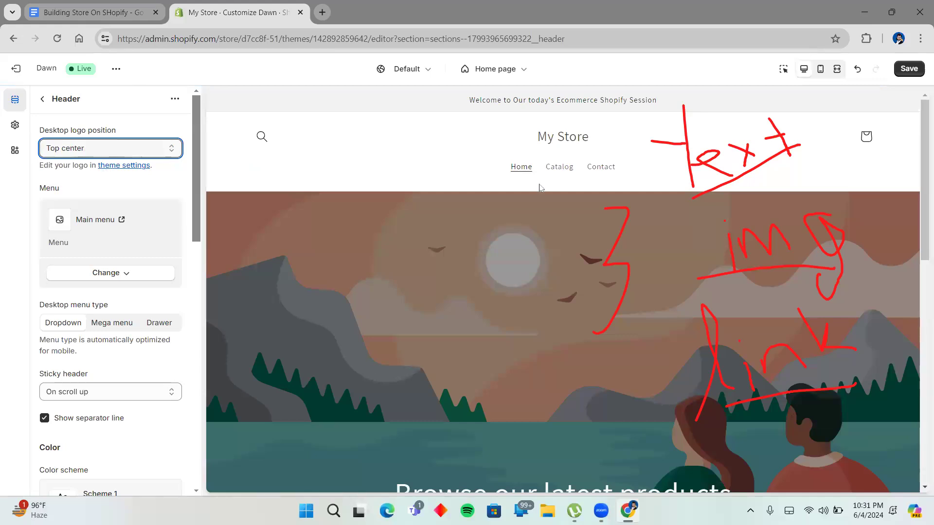
click(138, 166)
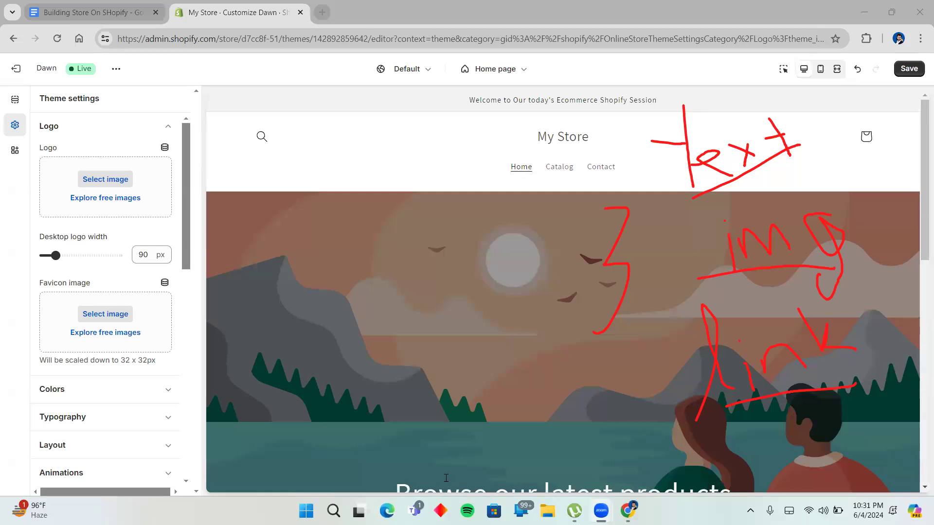
- Choose the HOMZA.PK image (Untitled_design_2 PNG) as the logo and confirm with Done
click(100, 180)
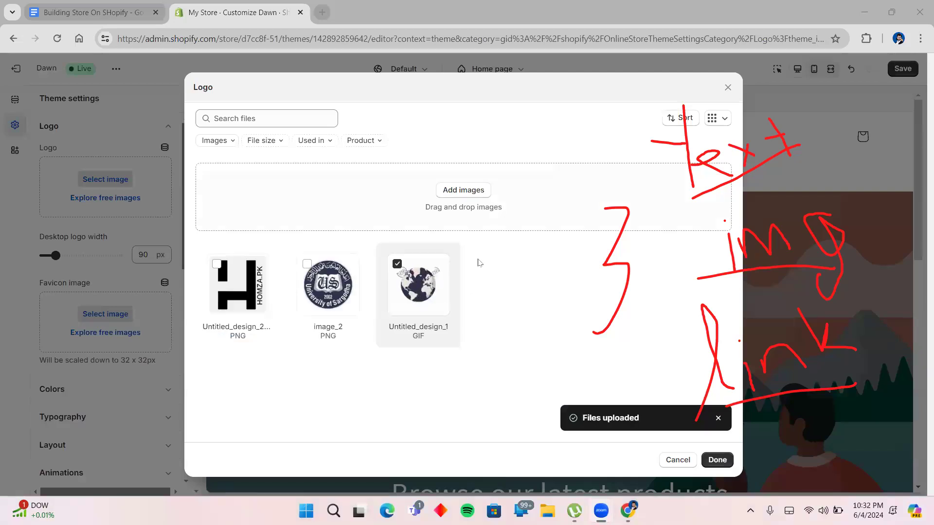
click(216, 264)
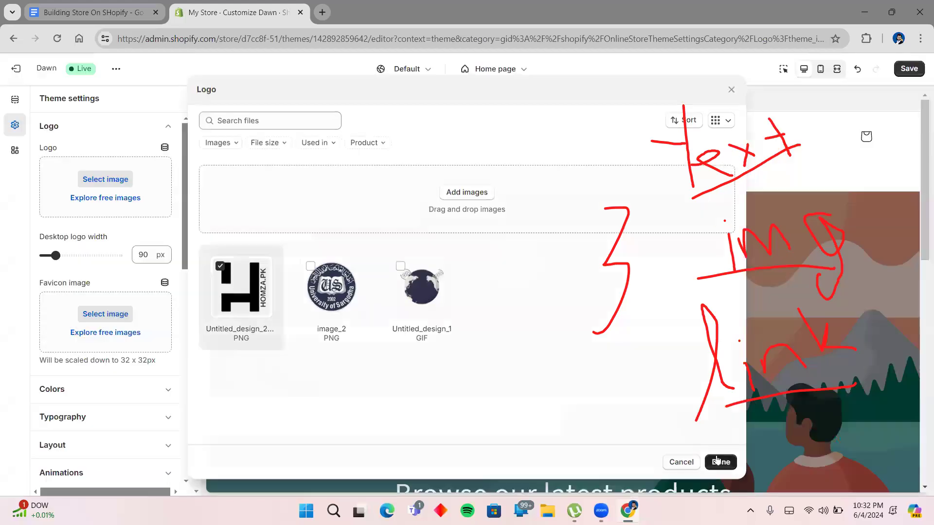
click(713, 459)
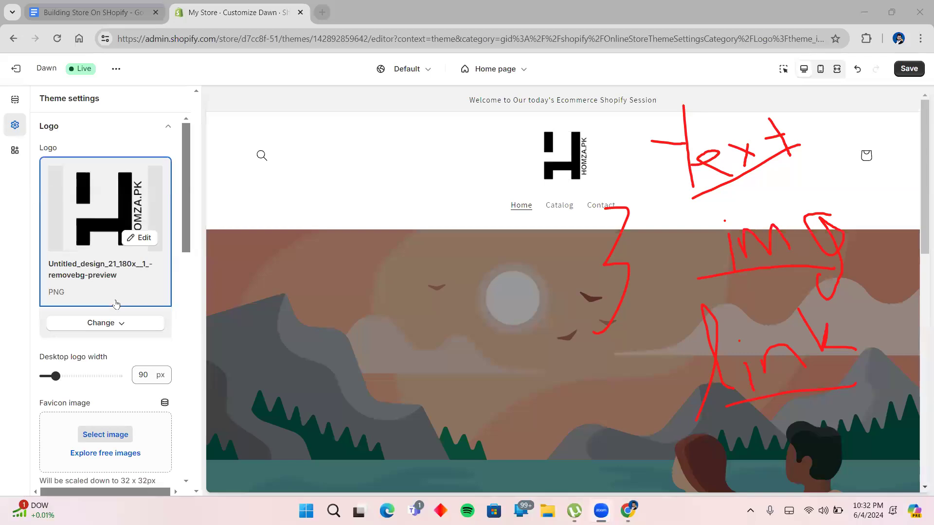
scroll(57, 294, down, 2)
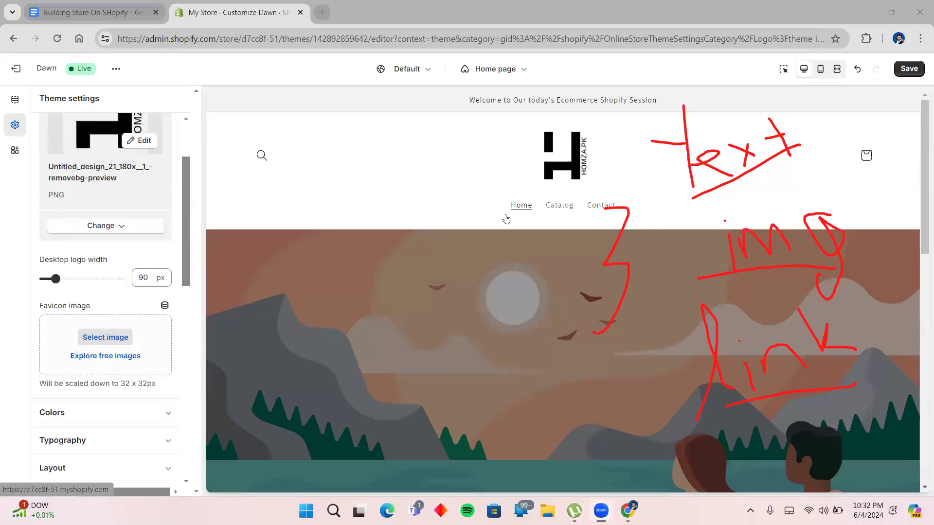
scroll(523, 322, down, 4)
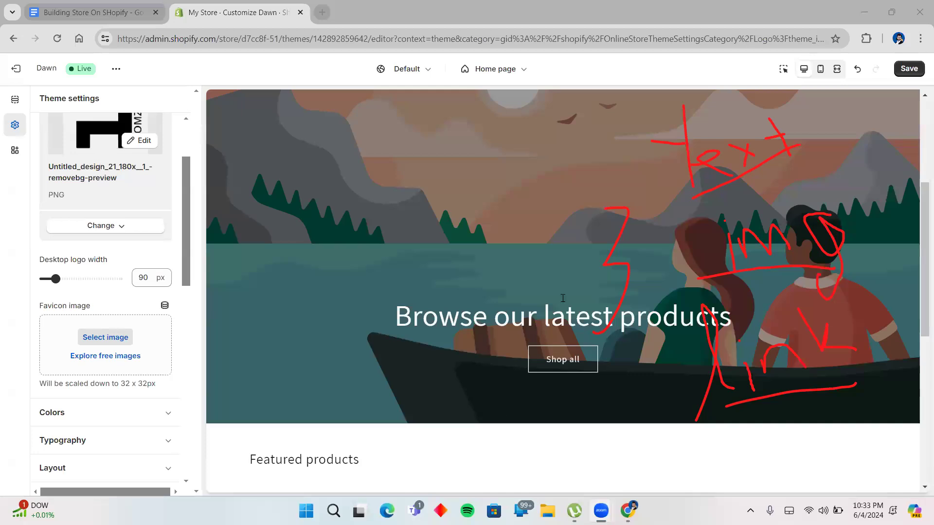
scroll(563, 298, down, 8)
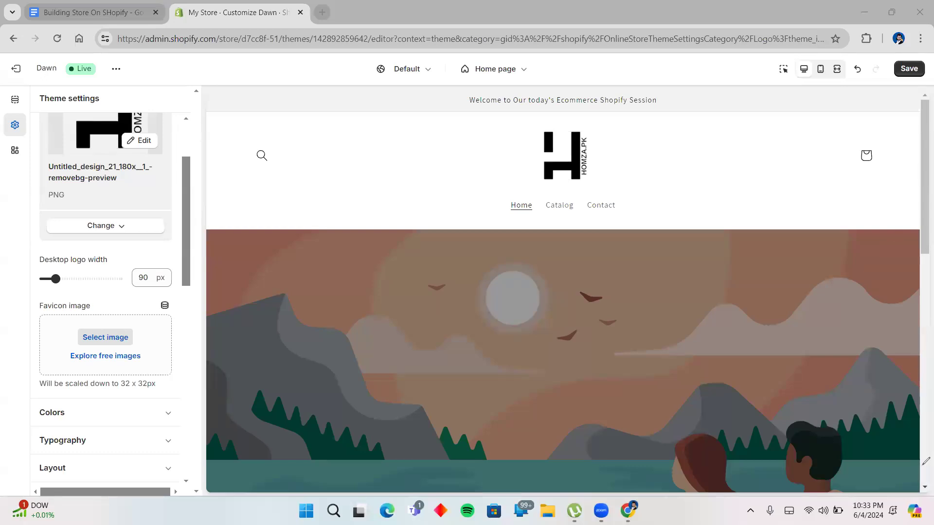
- Collapse the announcement bar in the section list and look at the Image banner settings
click(14, 99)
scroll(366, 393, down, 8)
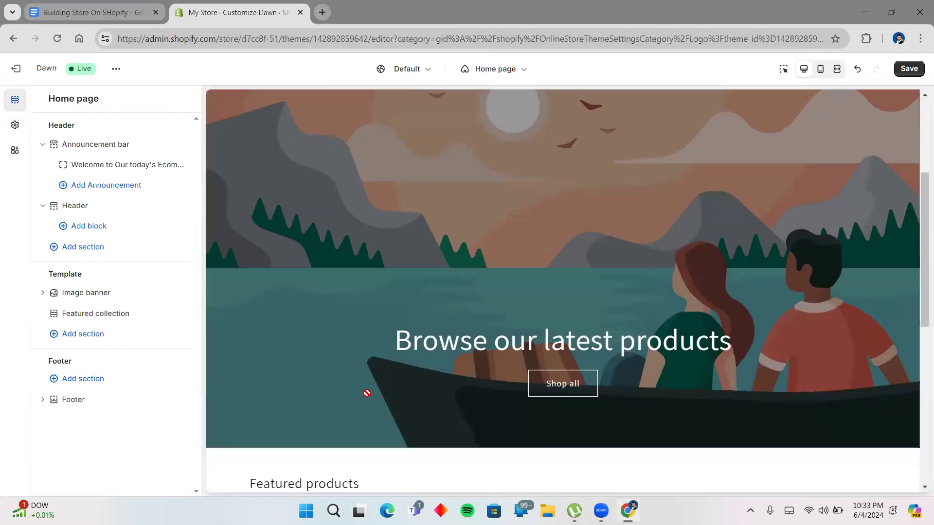
scroll(371, 437, up, 1)
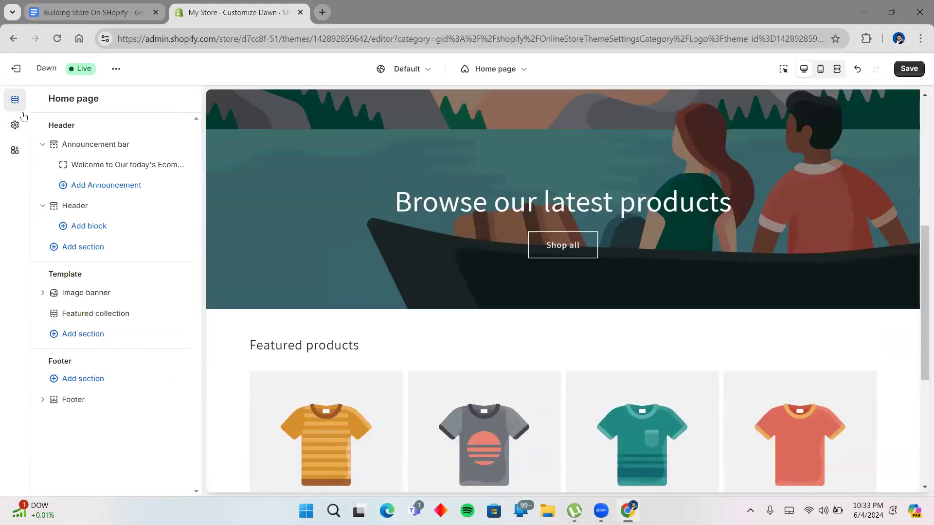
click(42, 144)
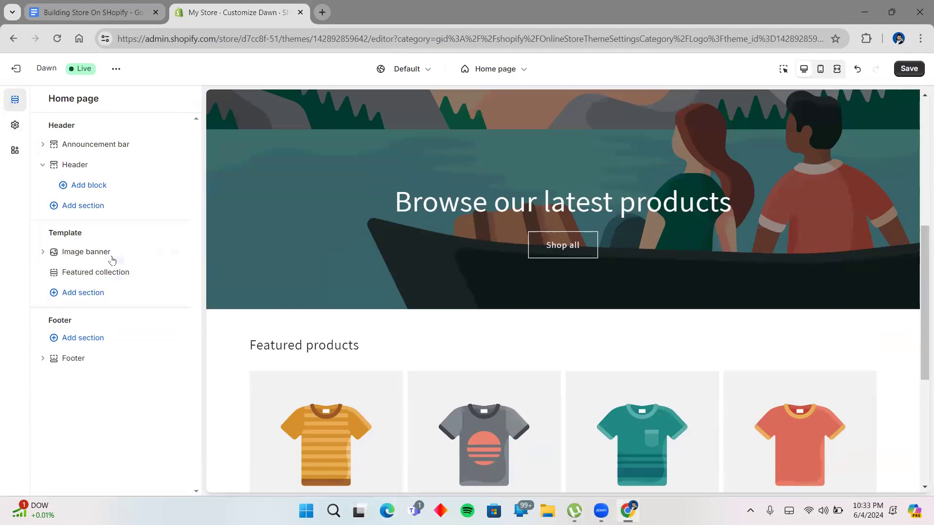
click(94, 243)
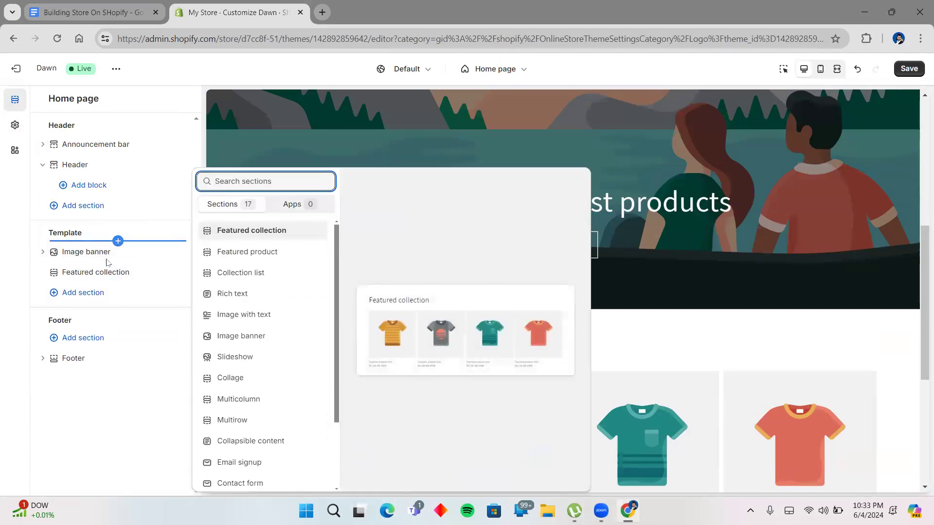
click(108, 262)
click(107, 257)
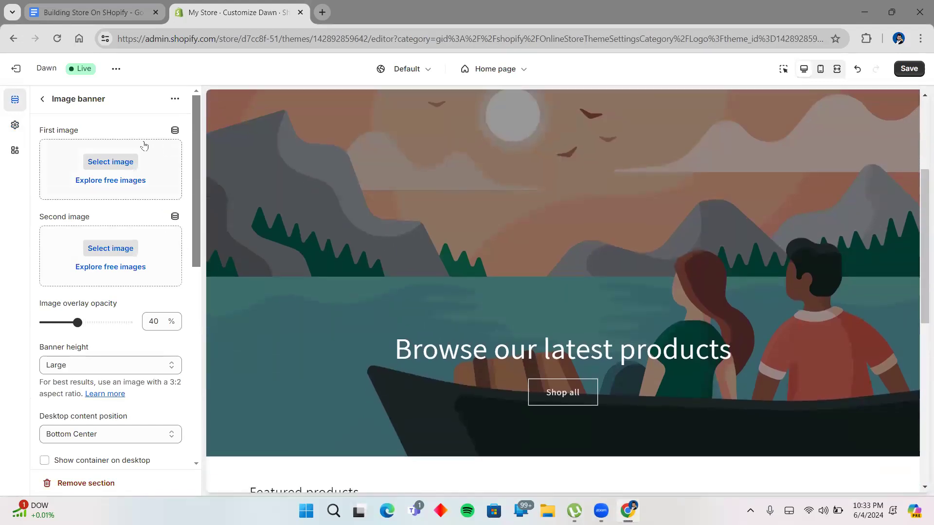
click(45, 101)
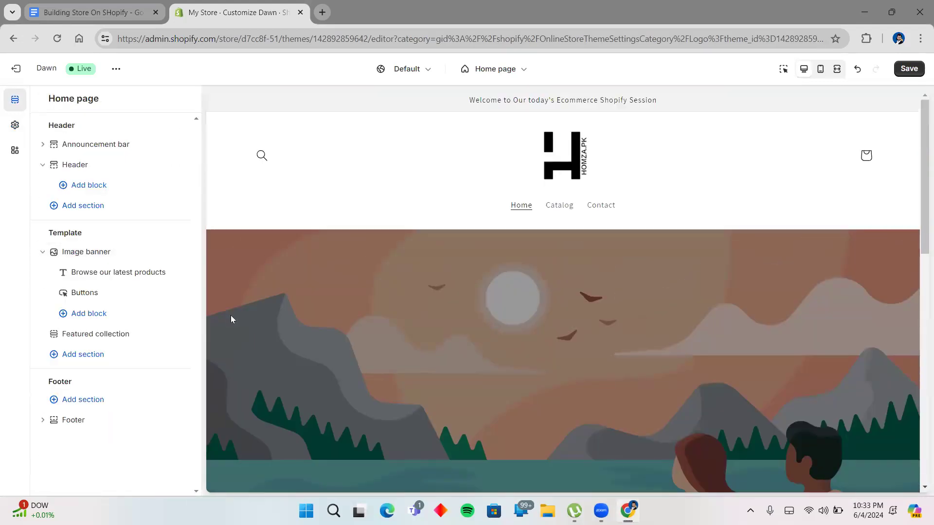
- Replace the Image banner picture with the free laptop photo from the Coffee category
scroll(334, 291, down, 3)
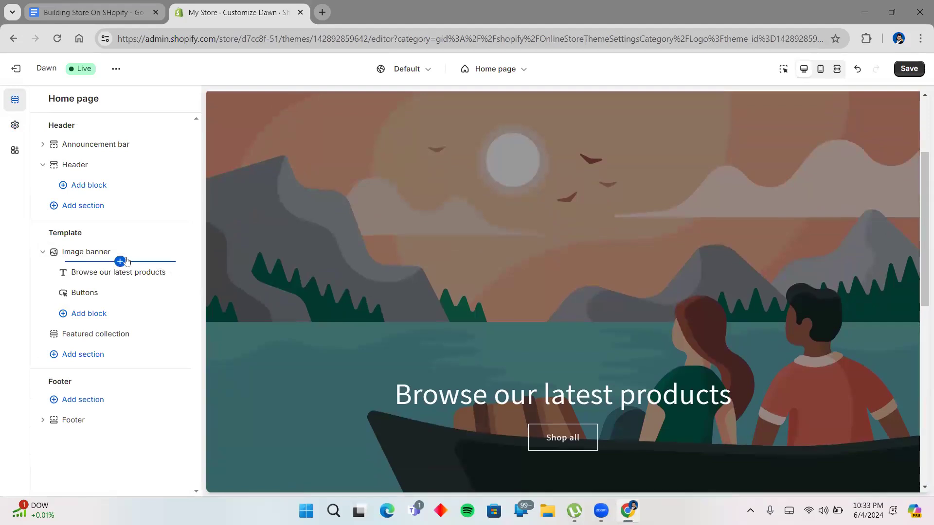
click(97, 252)
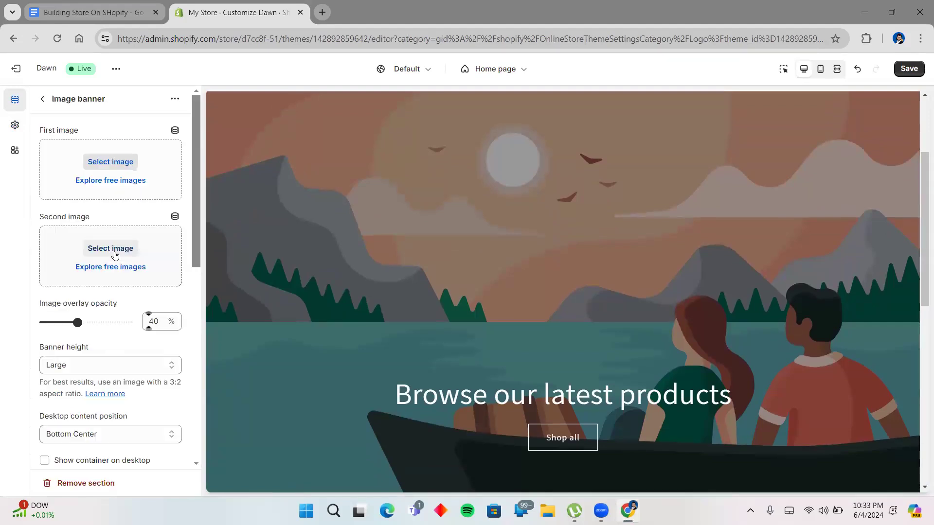
click(112, 181)
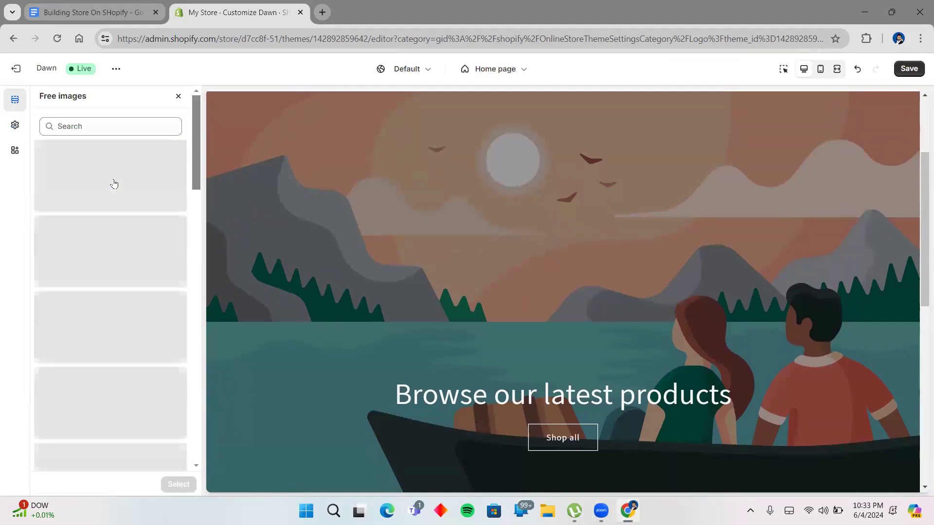
scroll(113, 185, down, 10)
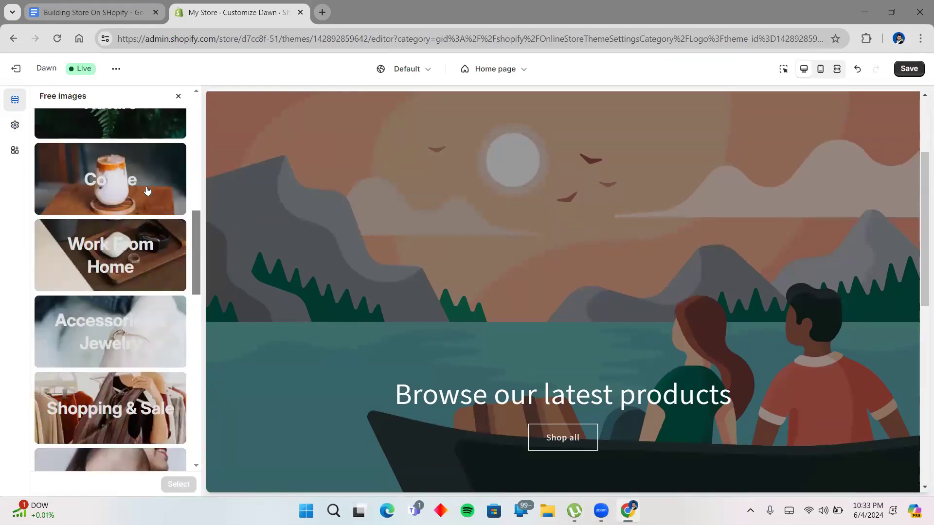
click(148, 190)
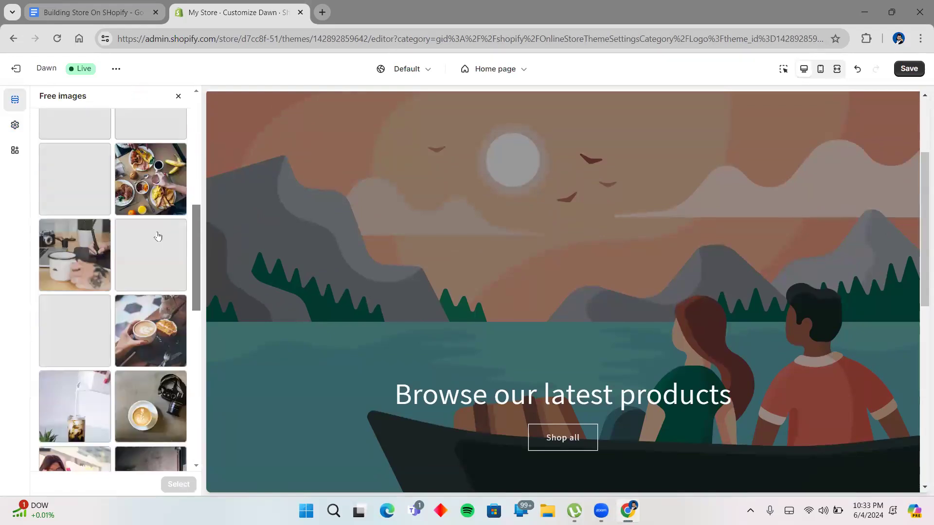
scroll(143, 291, down, 7)
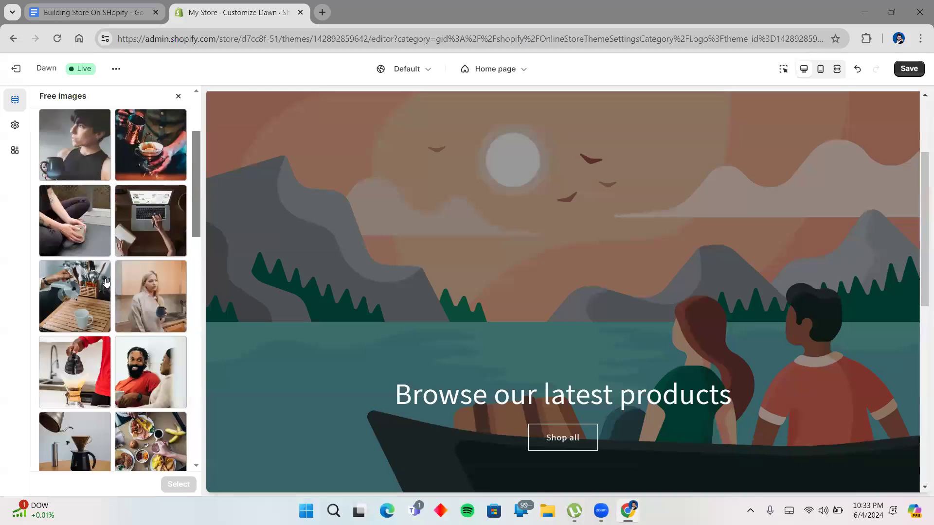
scroll(139, 307, up, 4)
click(151, 187)
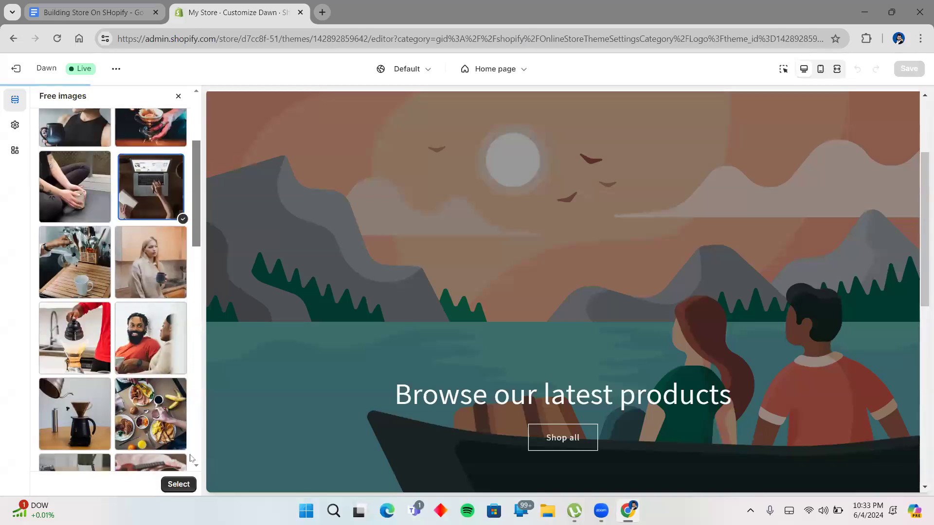
click(183, 483)
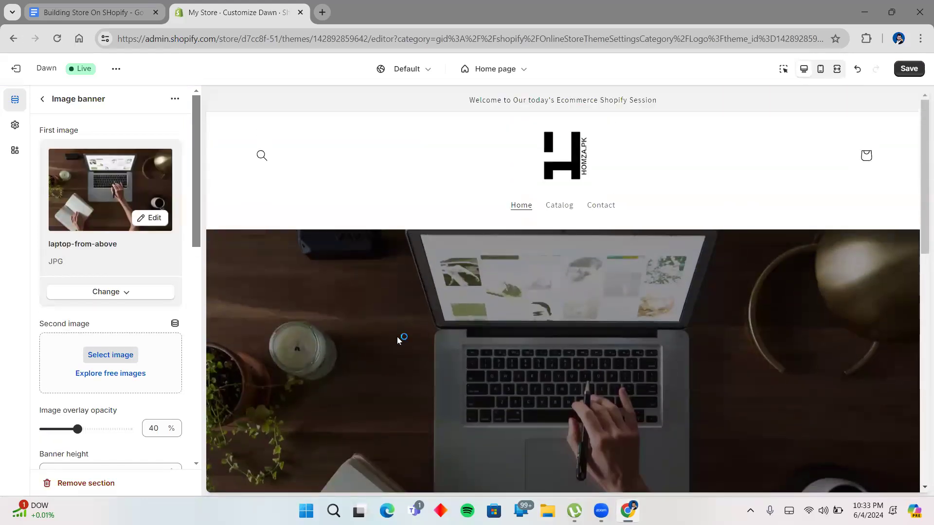
- Open the banner heading block and select its 'Browse our latest products' text
scroll(397, 337, down, 10)
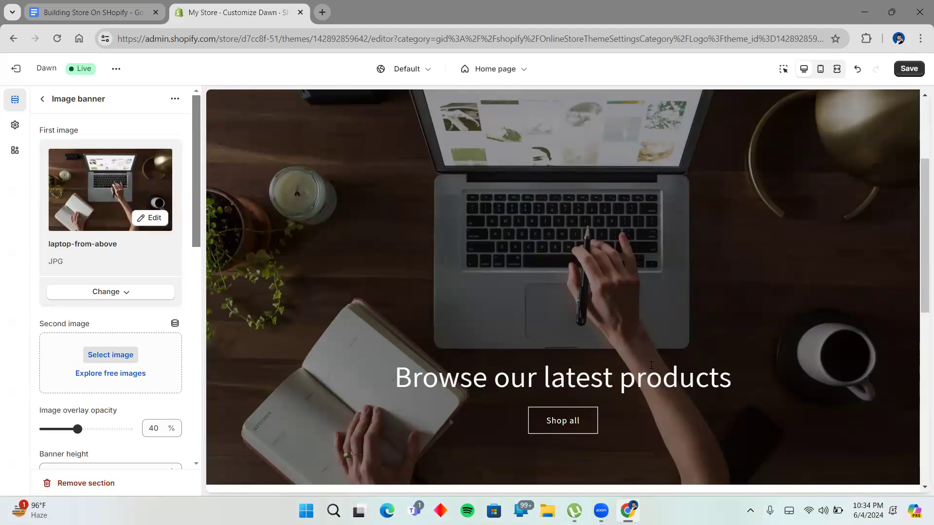
click(42, 99)
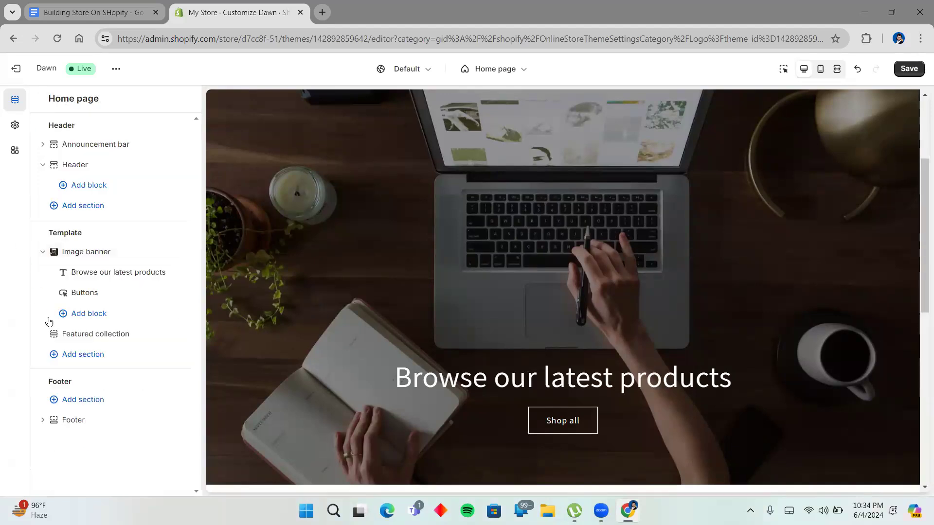
click(108, 273)
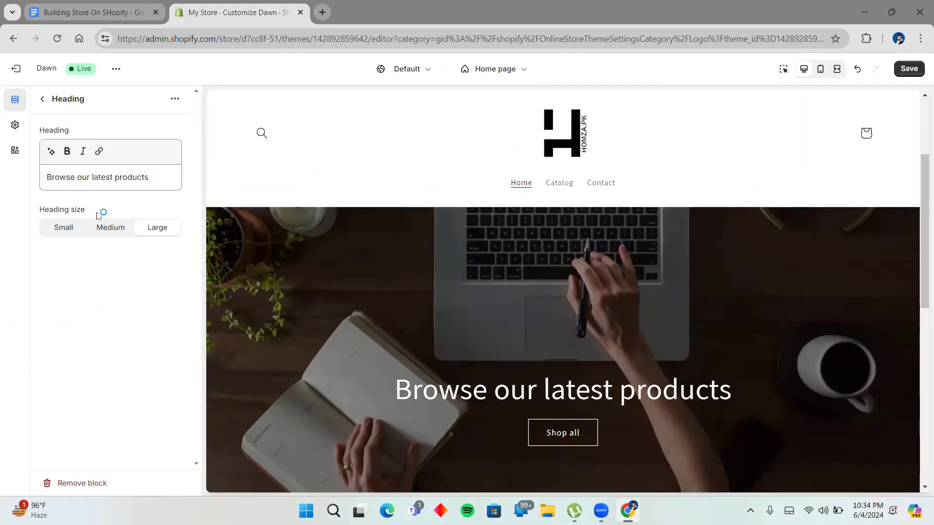
triple_click(122, 179)
- Type the banner heading 'Shop our Latest Products from eg store', fixing typos and the capitalisation of 'store'
text(Sh)
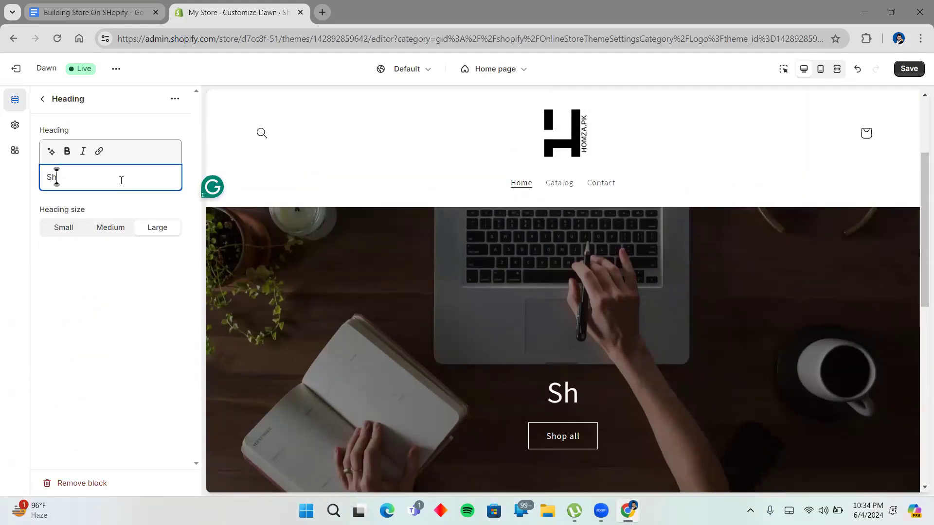
text(op our Late)
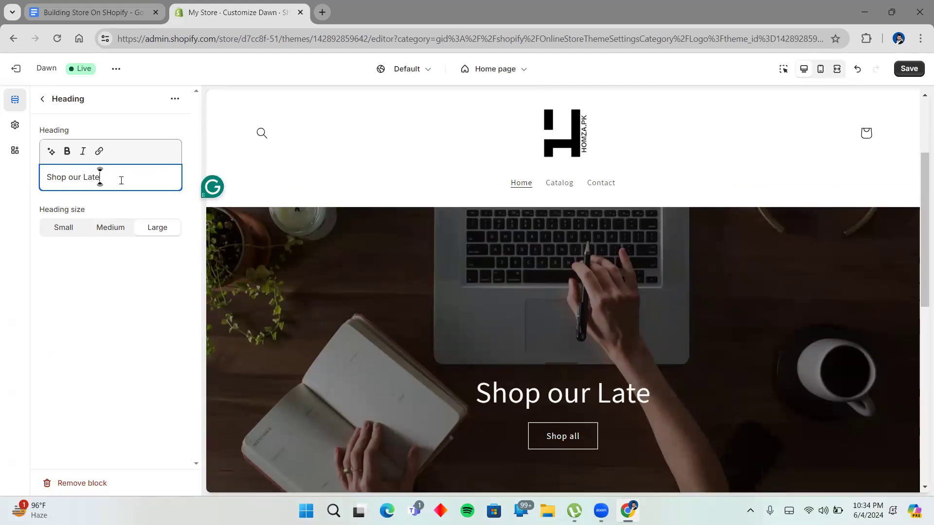
text(st Product)
key(BackSpace)
text(cts f)
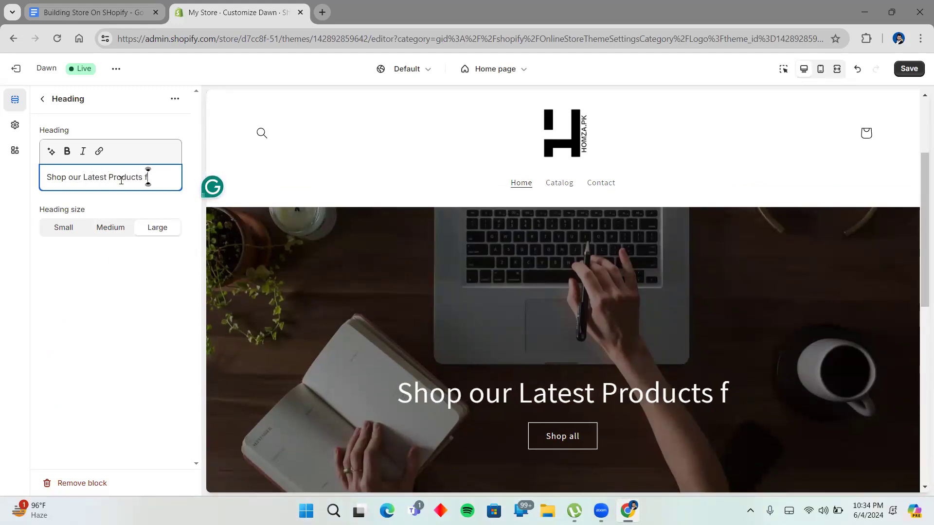
text(rom e)
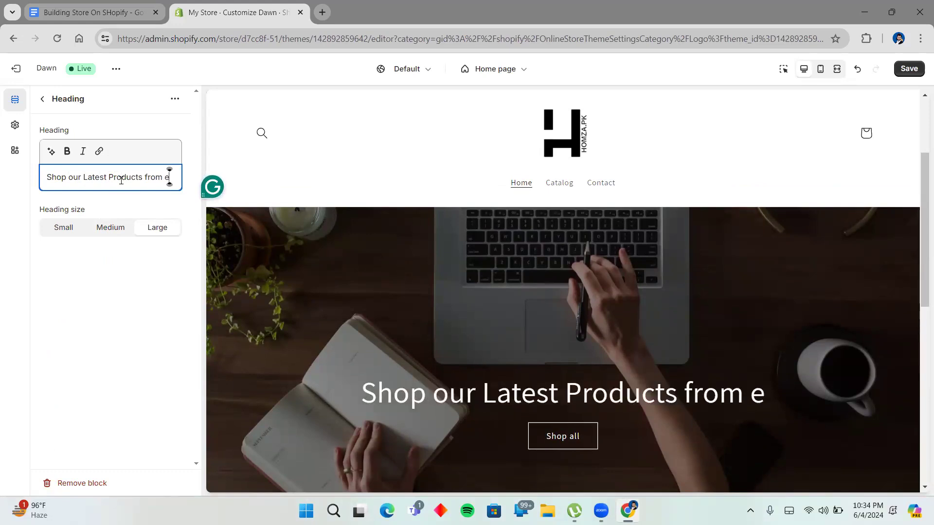
text(g sTORE)
key(BackSpace)
key(BackSpace)
key(BackSpace)
key(BackSpace)
text(TORE)
key(BackSpace)
key(BackSpace)
key(BackSpace)
key(BackSpace)
text(tore)
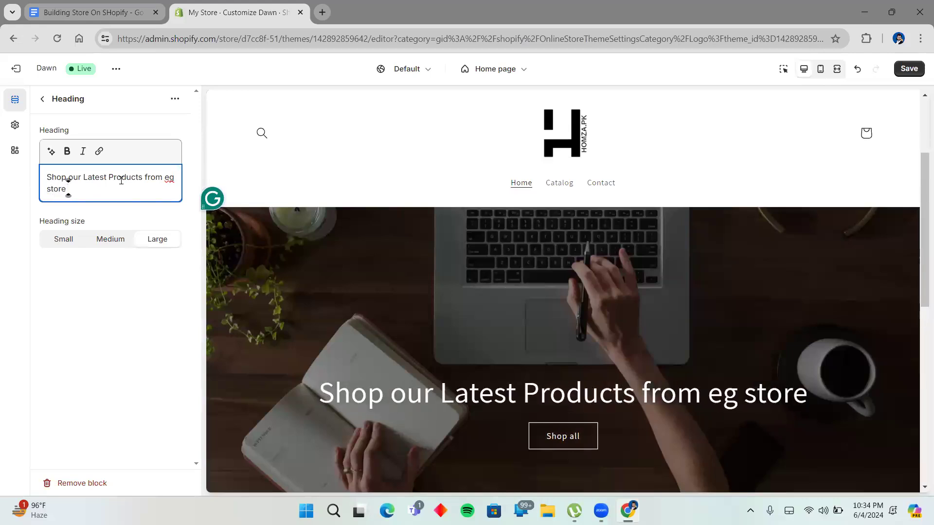
click(42, 99)
scroll(256, 387, down, 2)
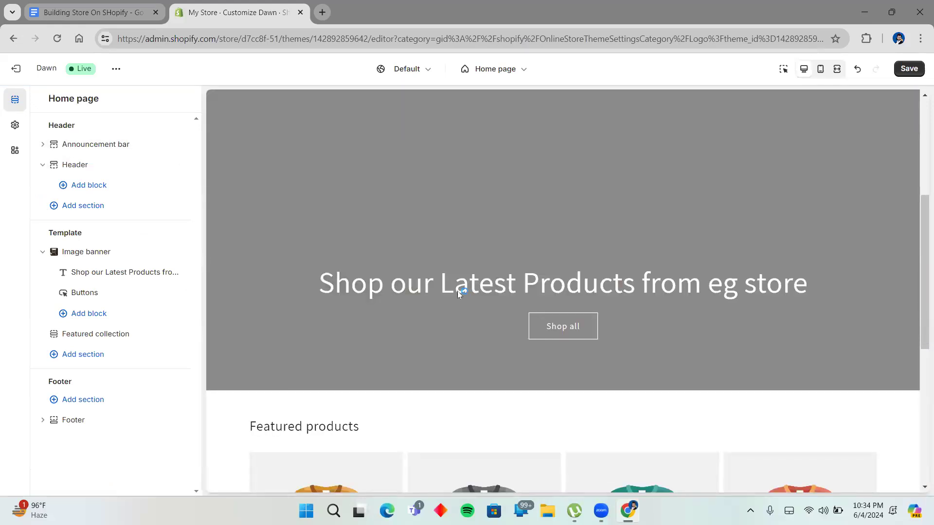
scroll(457, 291, up, 5)
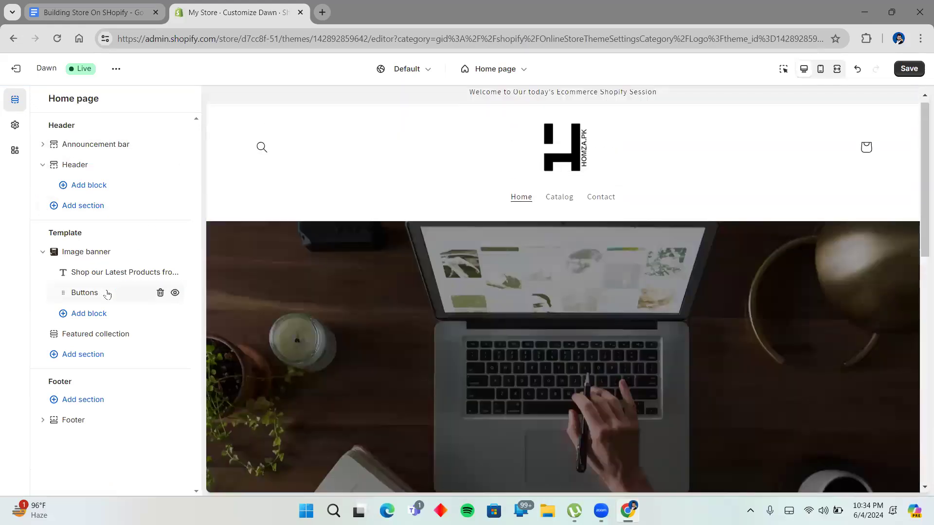
- Change the banner's first button label to 'Shop Now'
click(107, 294)
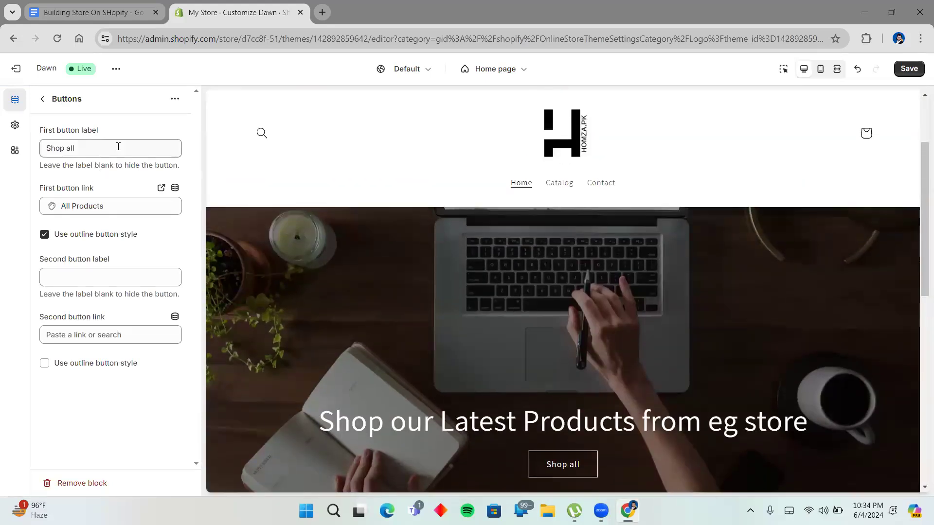
double_click(118, 146)
text(Now)
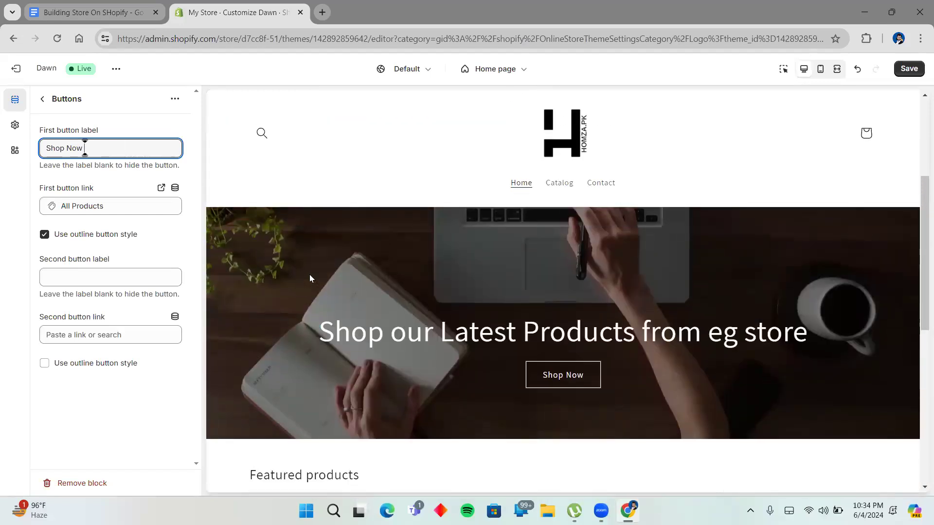
triple_click(122, 150)
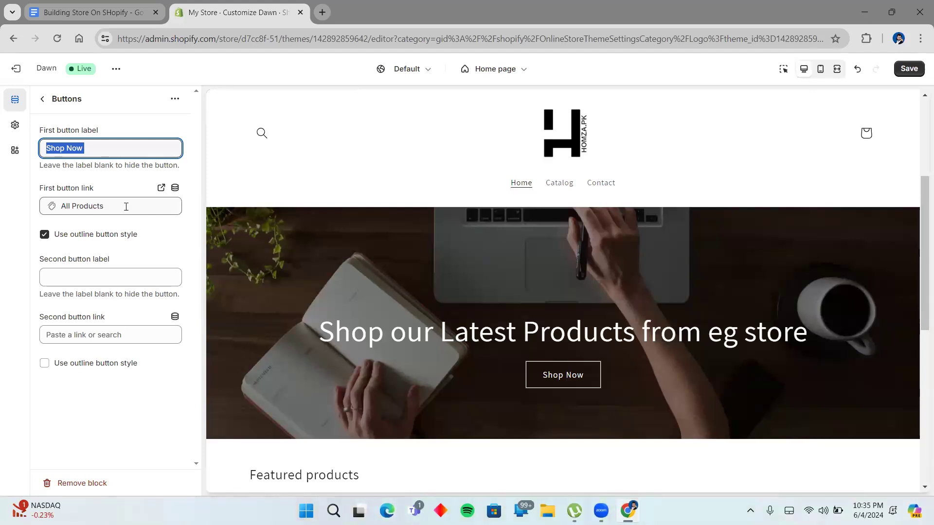
- Link the first button to All products after briefly trying the Home page collection
click(127, 206)
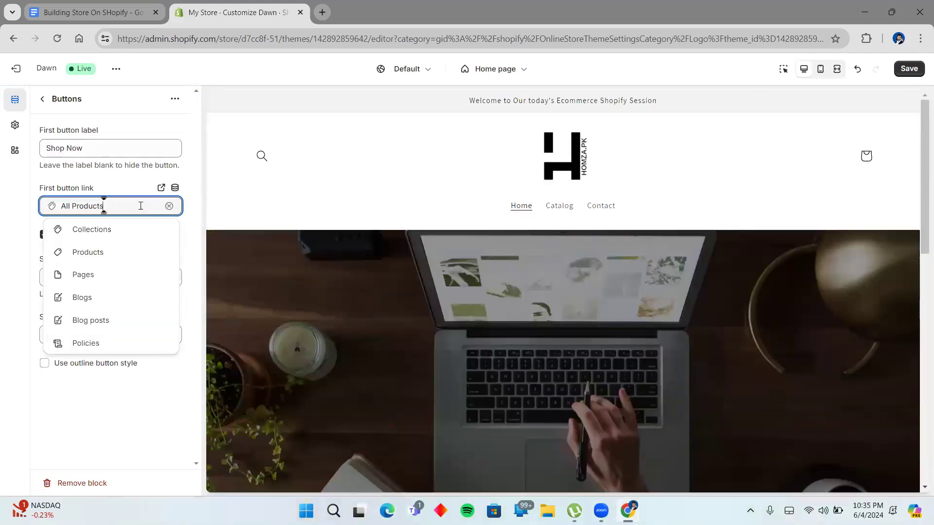
click(165, 206)
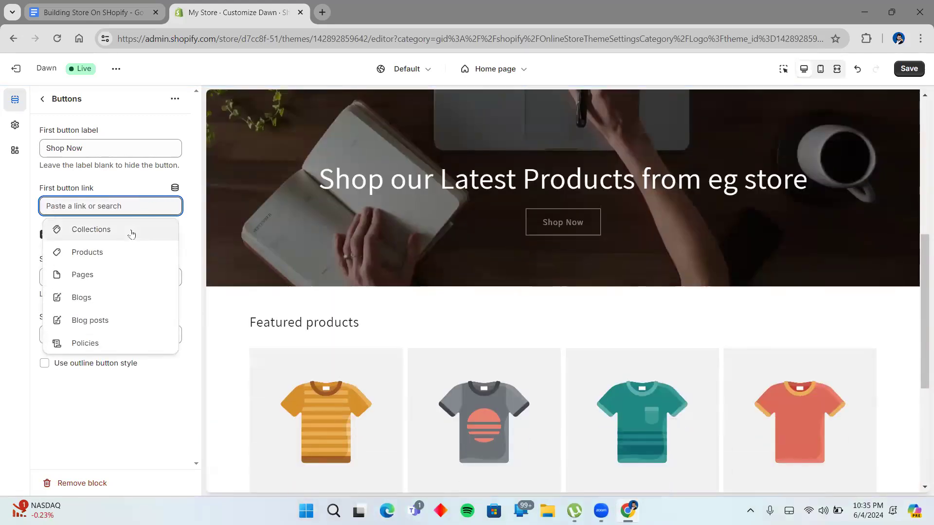
click(130, 230)
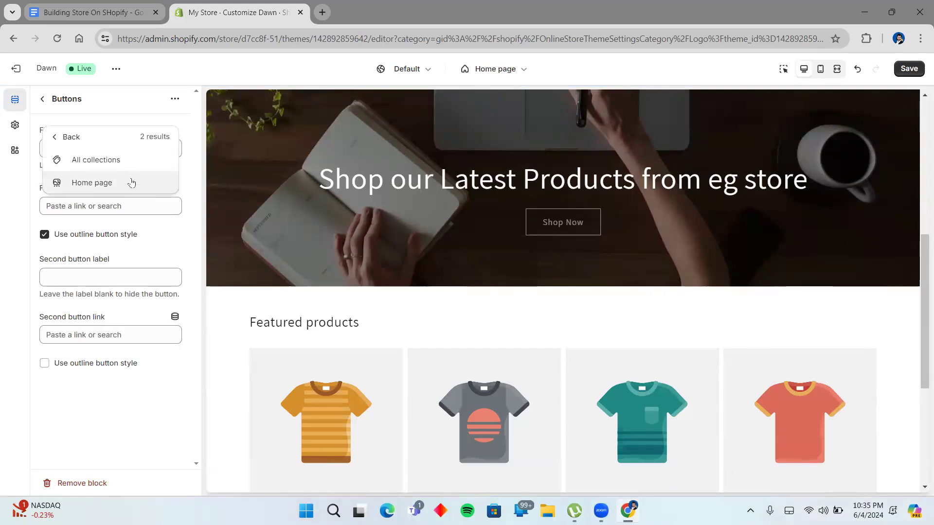
click(130, 182)
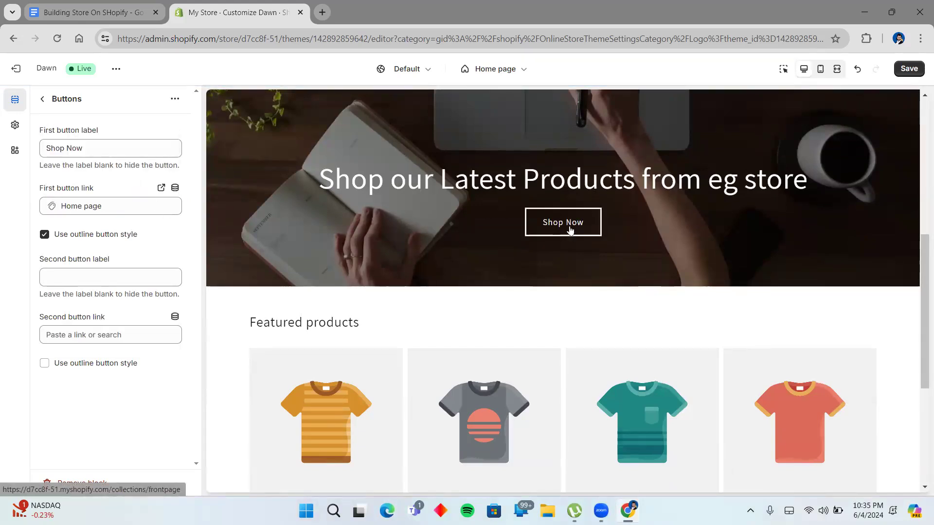
click(163, 211)
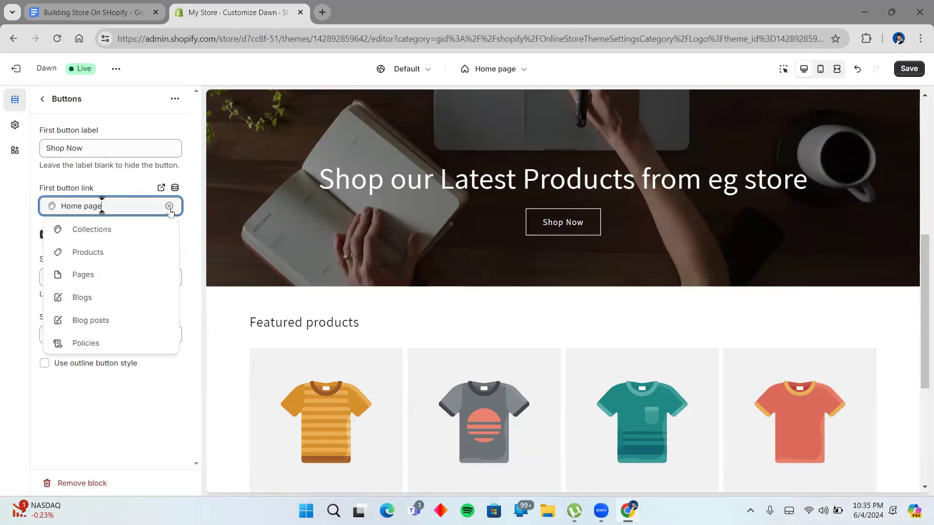
click(137, 252)
click(139, 184)
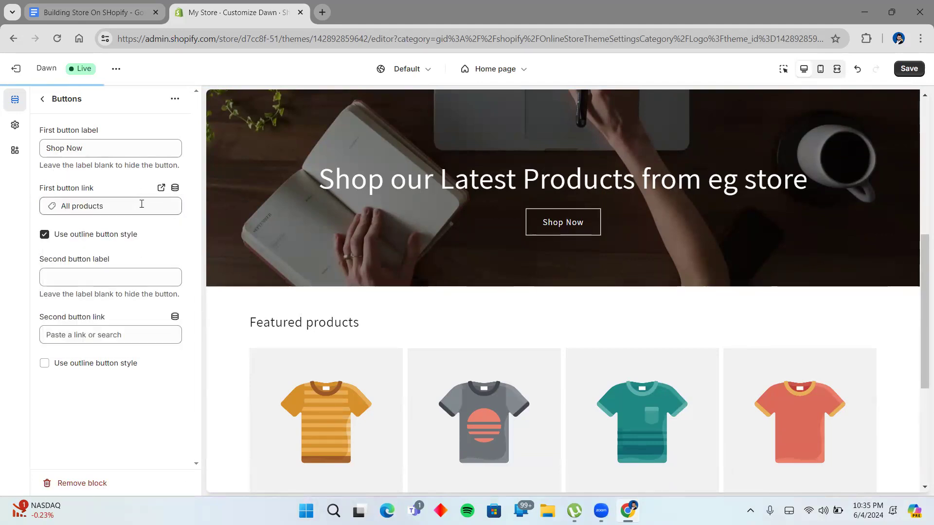
click(130, 210)
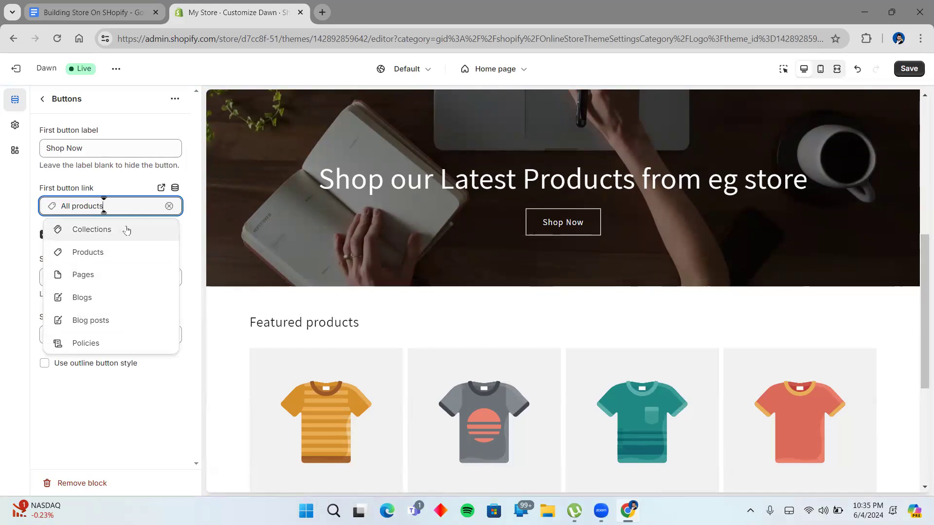
click(22, 272)
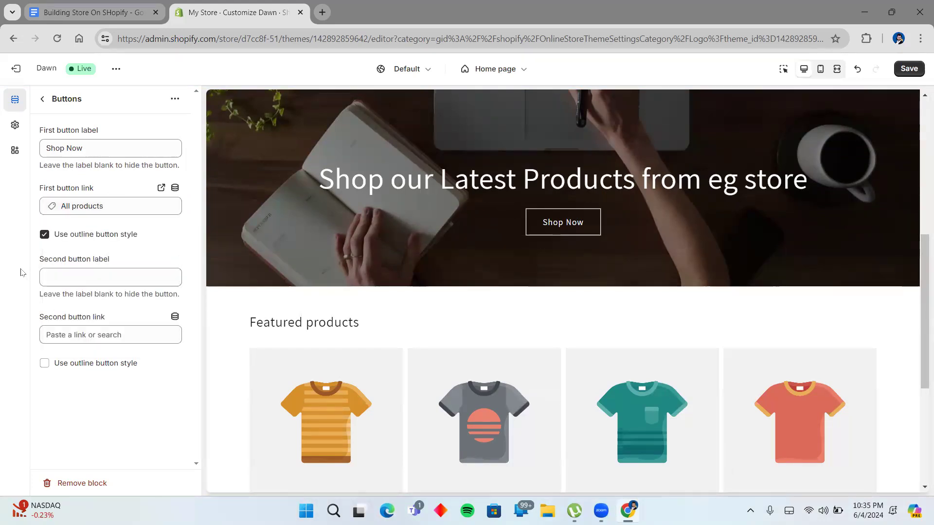
click(43, 98)
scroll(491, 315, down, 3)
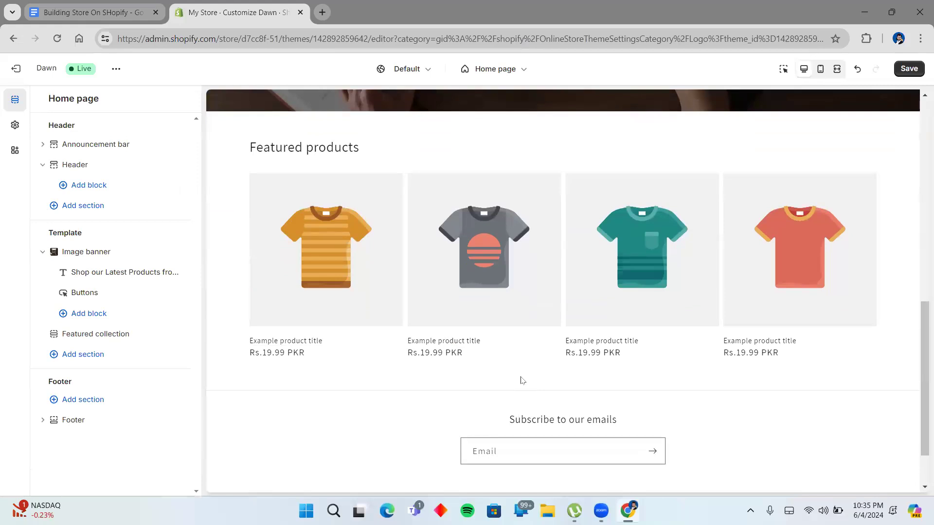
- Review the Featured collection section settings on the home page
scroll(521, 379, down, 1)
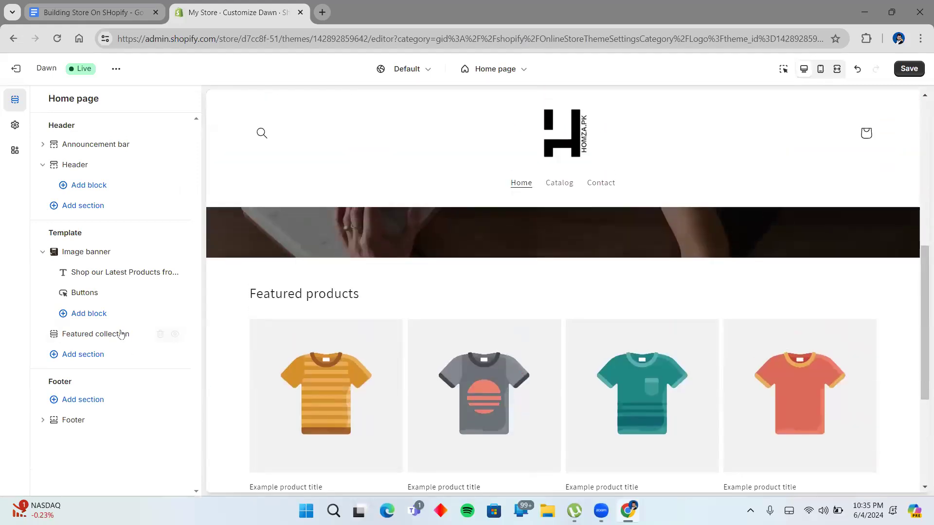
click(118, 323)
click(120, 334)
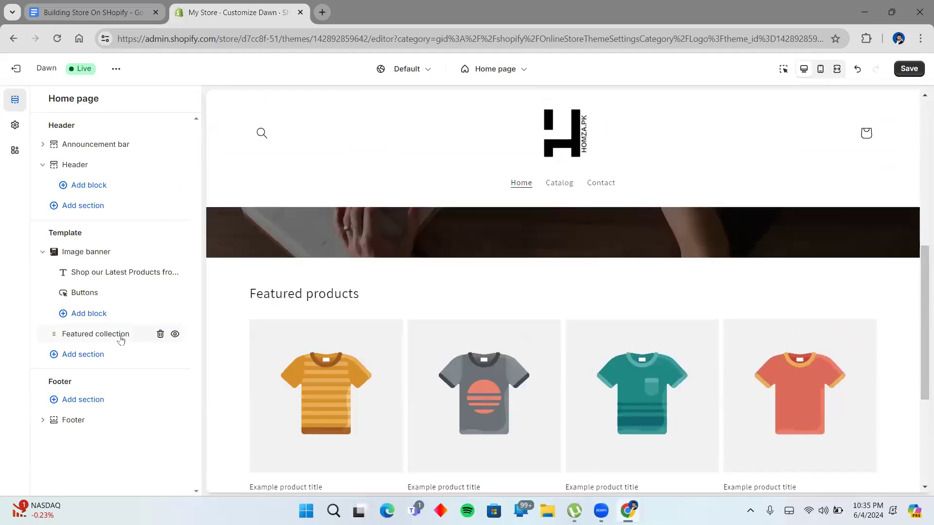
click(121, 335)
scroll(69, 402, down, 9)
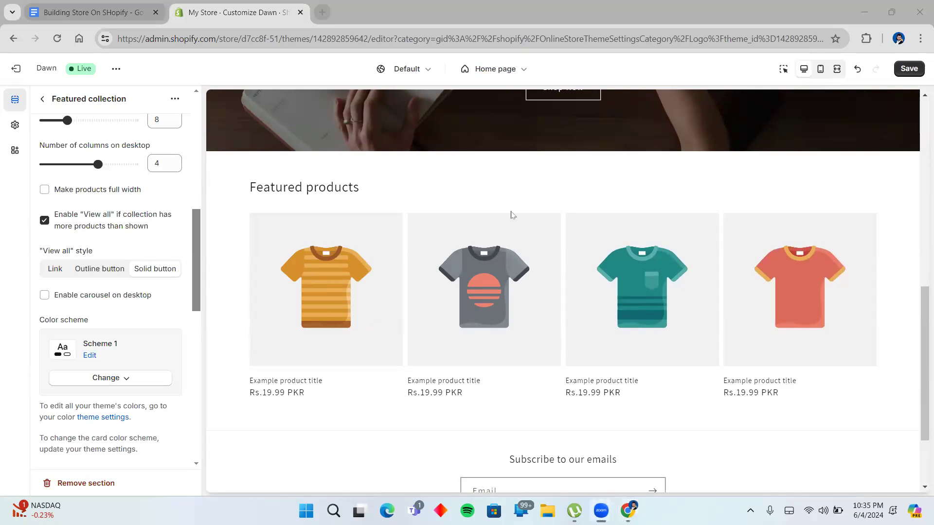
scroll(511, 212, down, 3)
scroll(511, 213, up, 12)
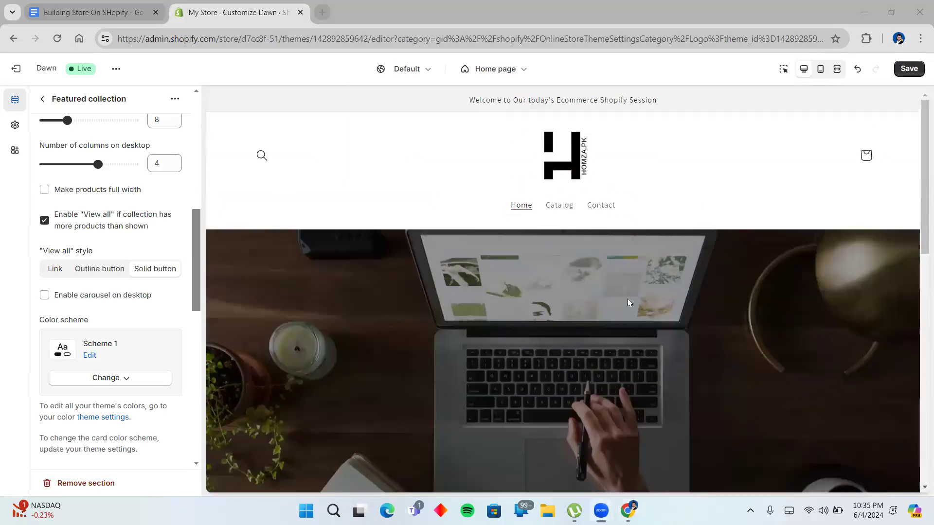
- Save the theme changes and exit the editor back to the Themes page
click(906, 70)
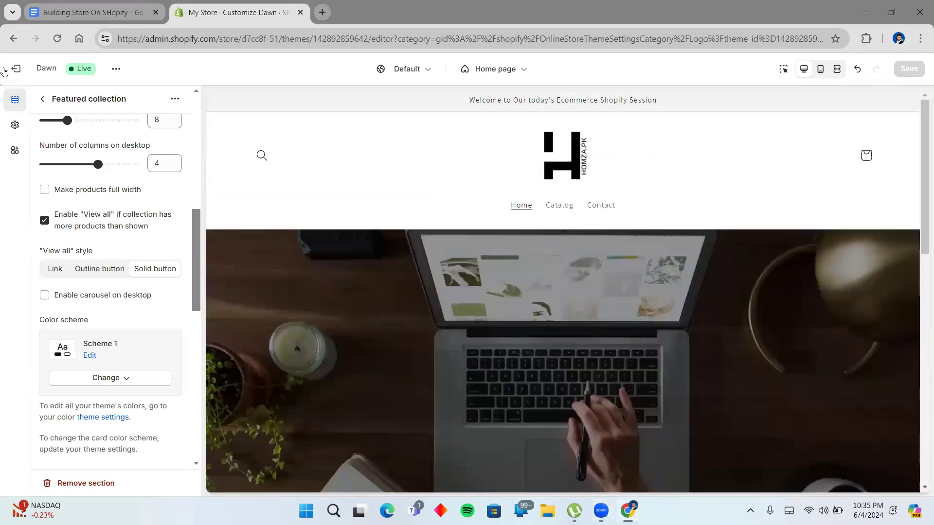
click(7, 71)
click(322, 12)
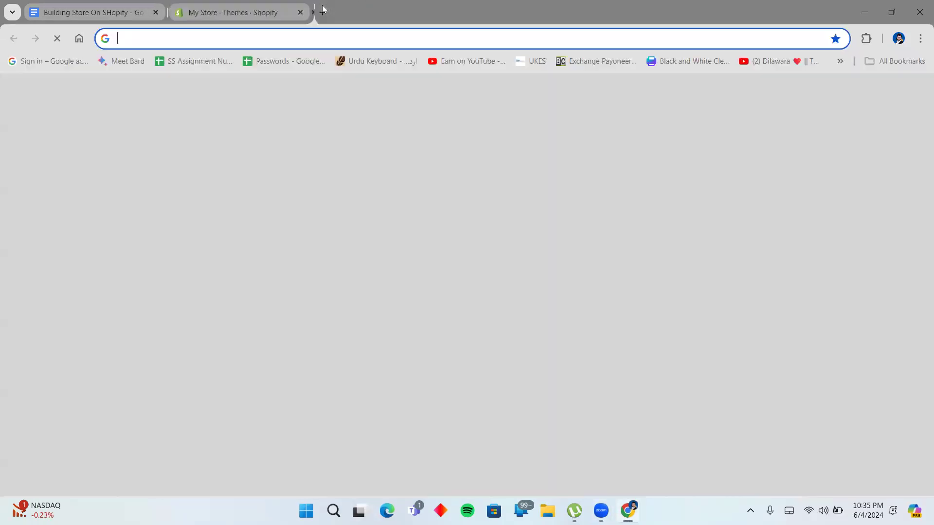
- Load daraz.pk in the new tab, then show the Shopify admin Products page
text(daraz.pk)
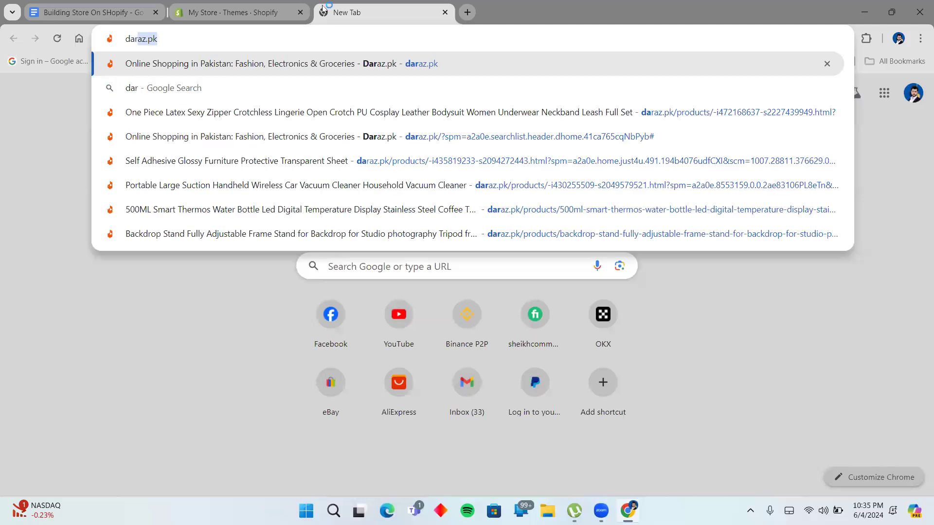
key(Return)
click(285, 8)
click(58, 140)
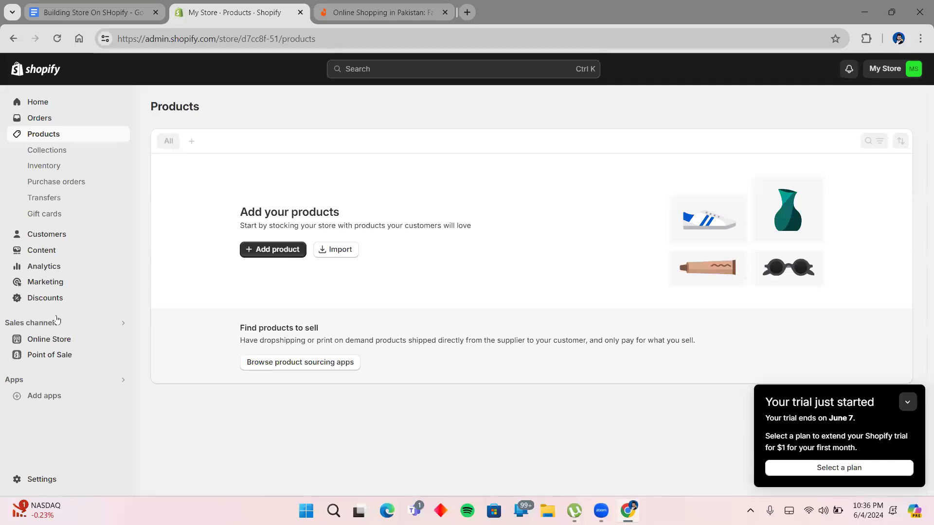
- Create and save a new collection titled 'Men'
click(78, 150)
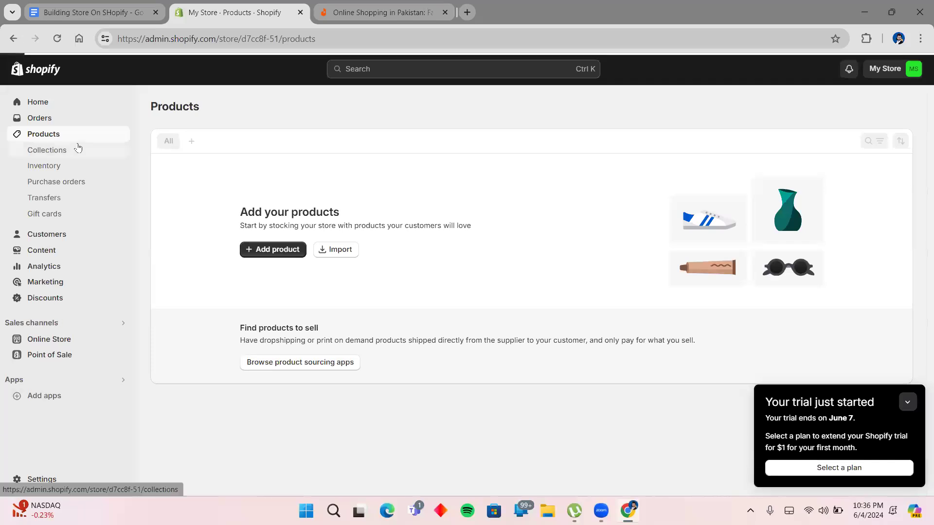
click(866, 107)
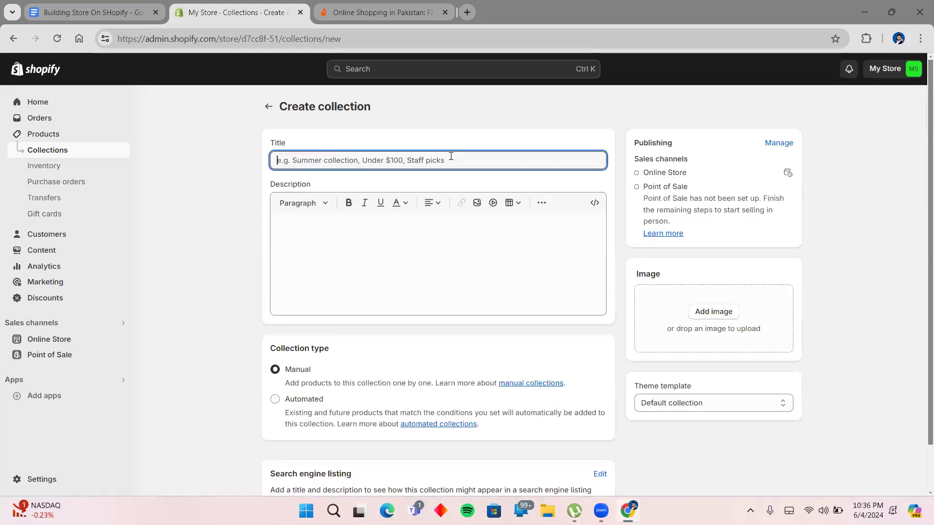
text(Men)
key(Tab)
key(Tab)
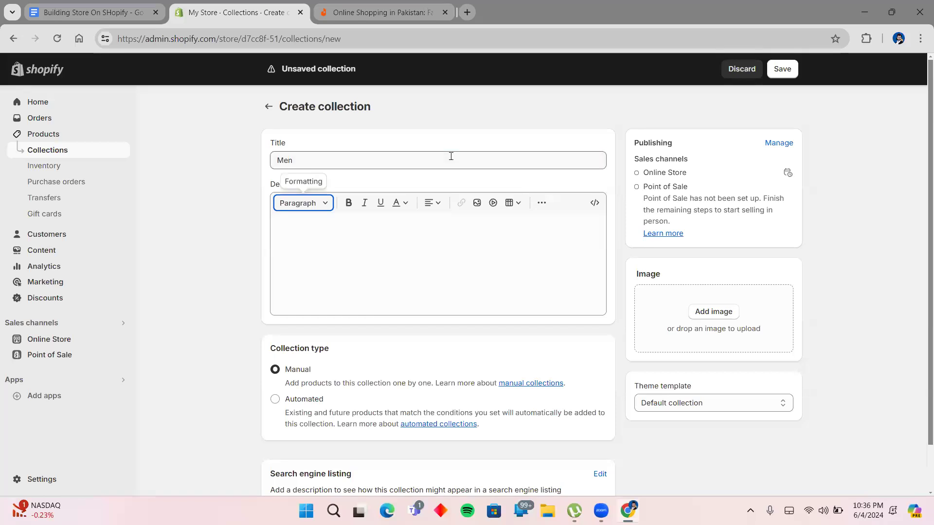
click(784, 72)
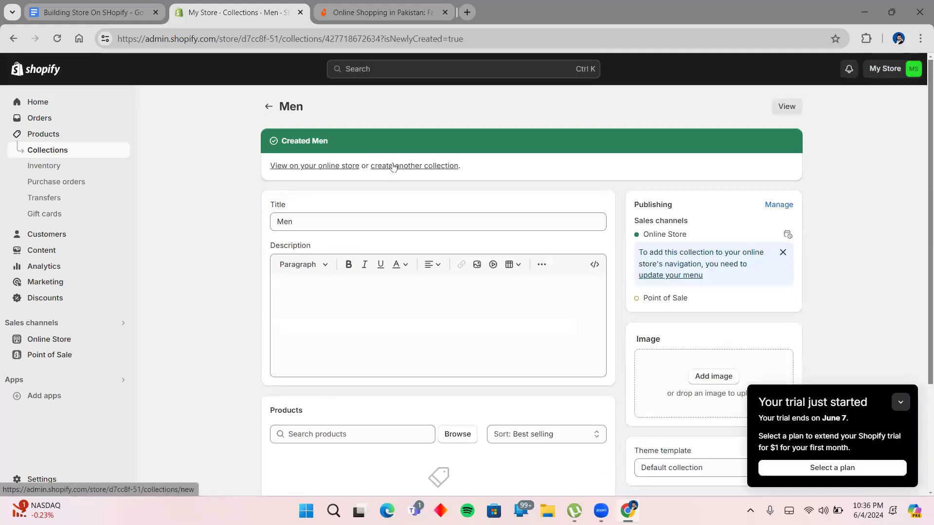
- Create two more collections titled 'Women' and 'Kids'
click(394, 167)
click(406, 164)
text(Women)
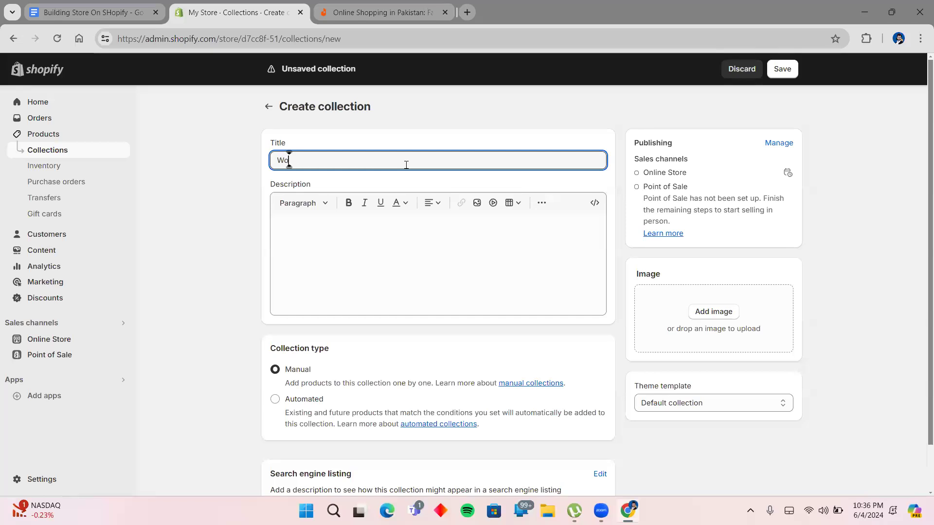
key(Return)
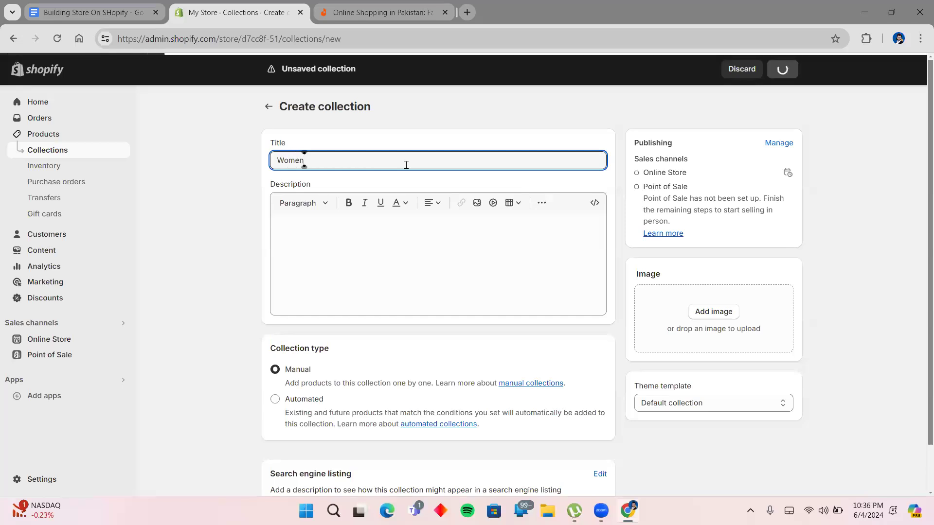
click(416, 167)
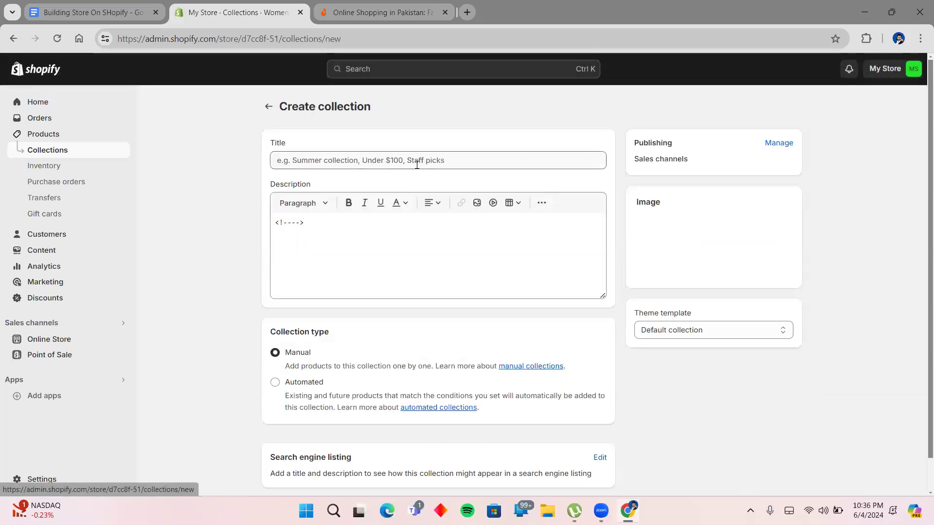
click(439, 162)
text(Kids)
key(Return)
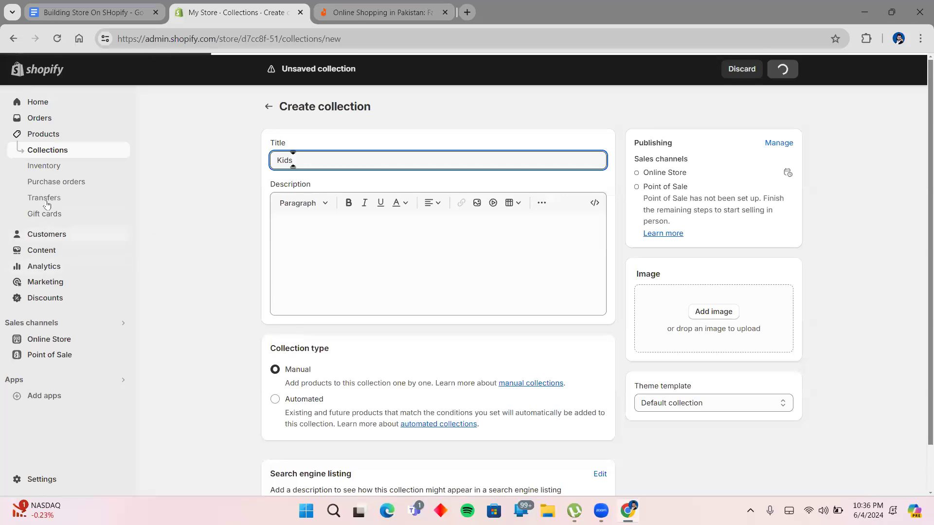
click(71, 135)
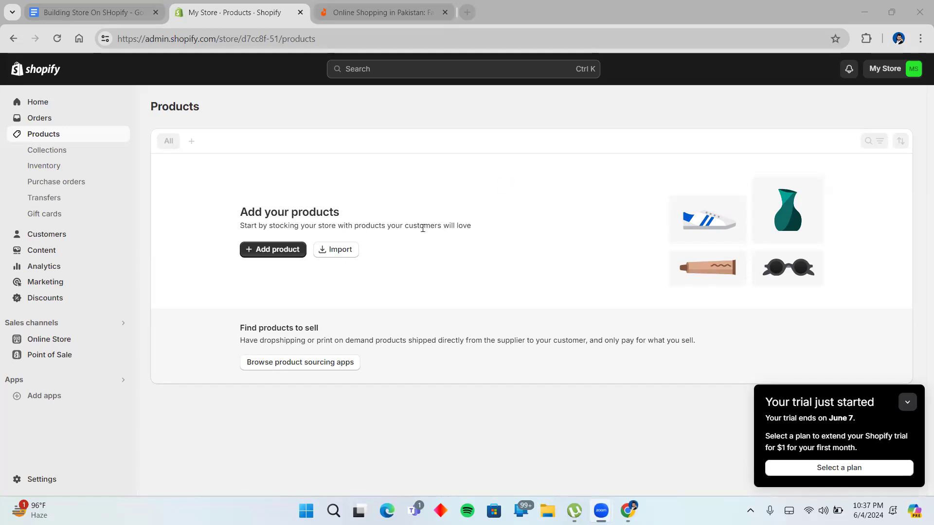
- Start a new product and title it 'Doremon Stickers'
click(284, 259)
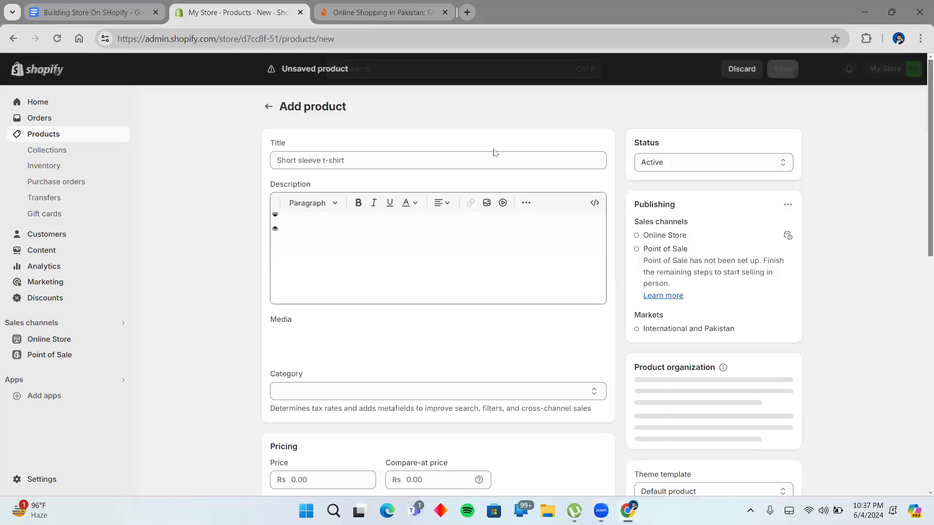
click(487, 160)
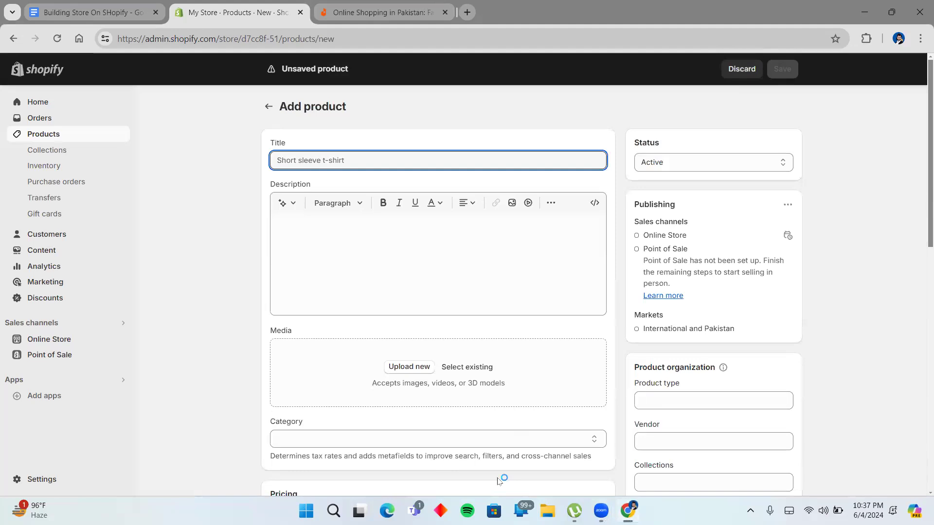
click(420, 154)
text(Doremo)
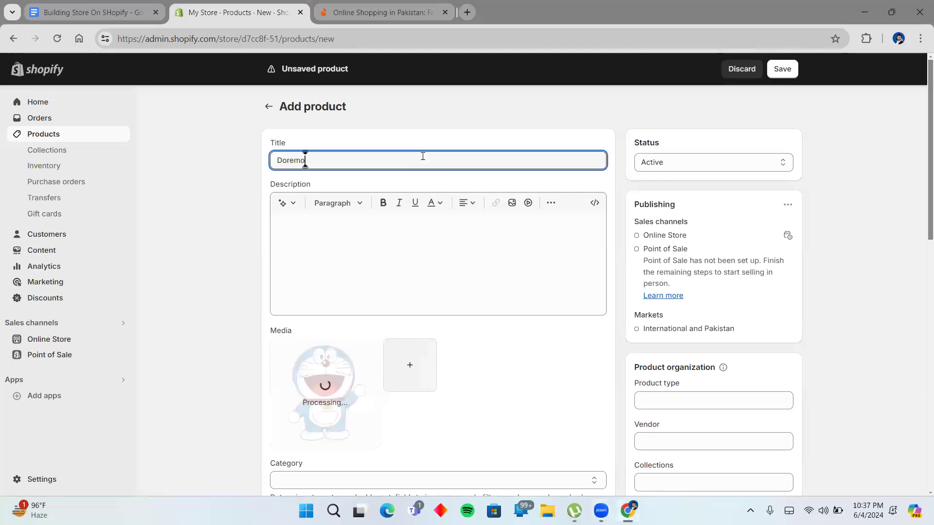
text(n Stickers)
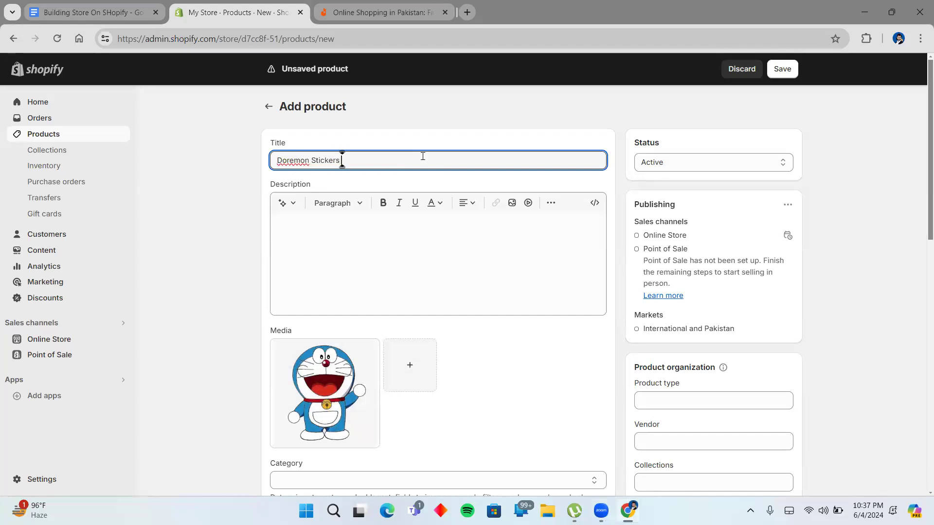
key(ctrl+shift+Left)
key(Tab)
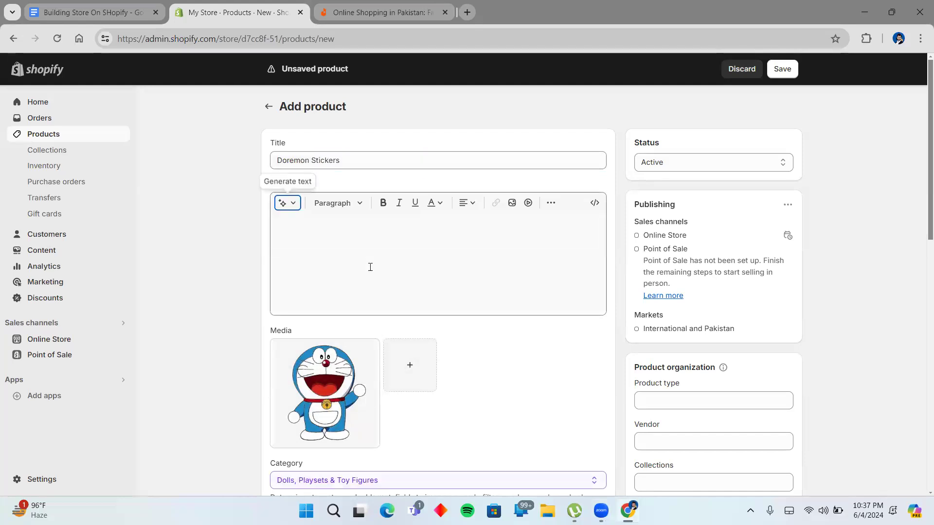
double_click(394, 163)
triple_click(394, 163)
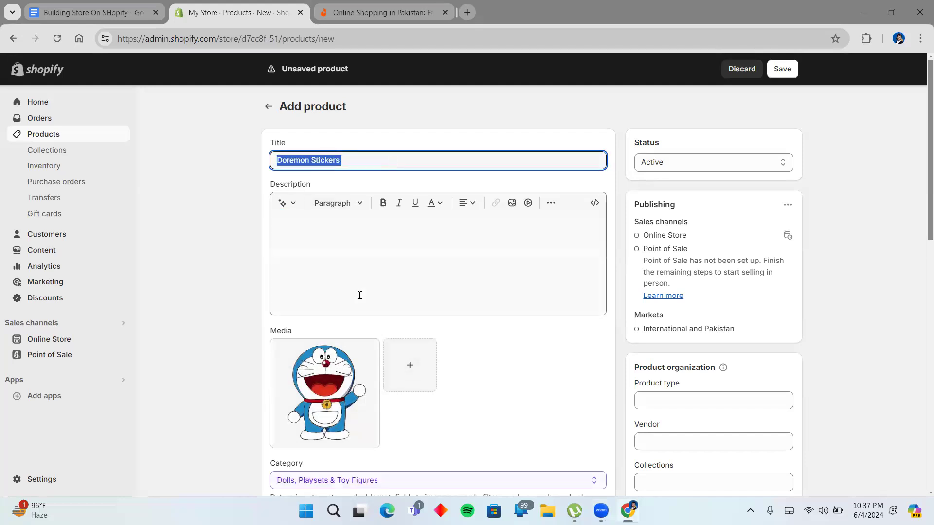
scroll(359, 299, down, 3)
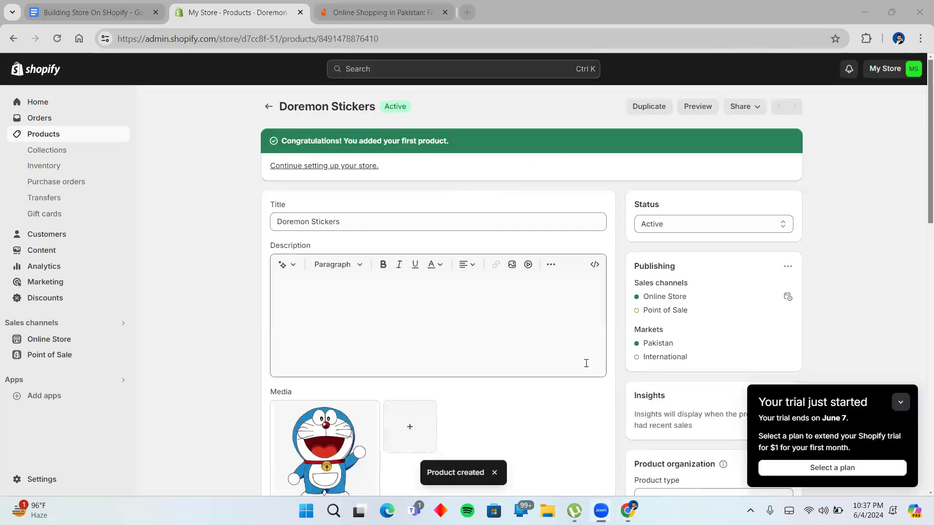
scroll(586, 360, down, 7)
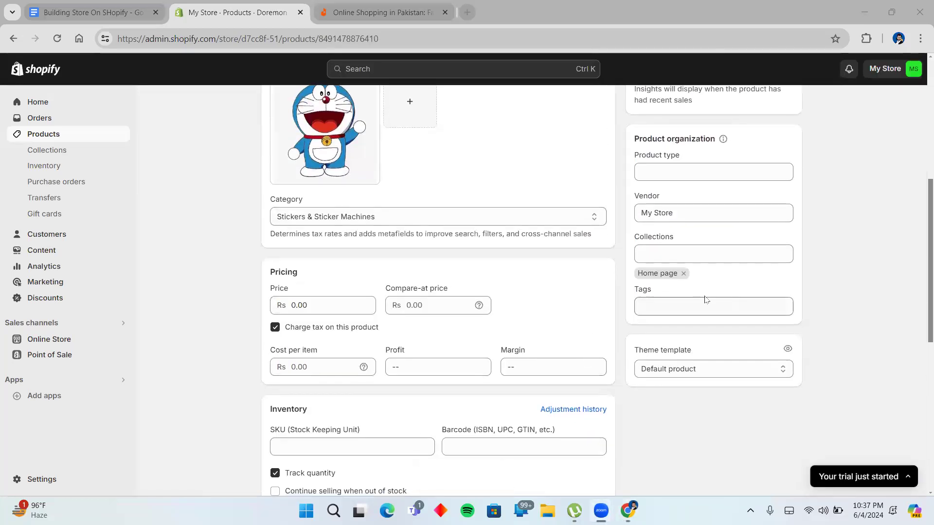
- Add Doremon Stickers to the Kids collection
click(720, 254)
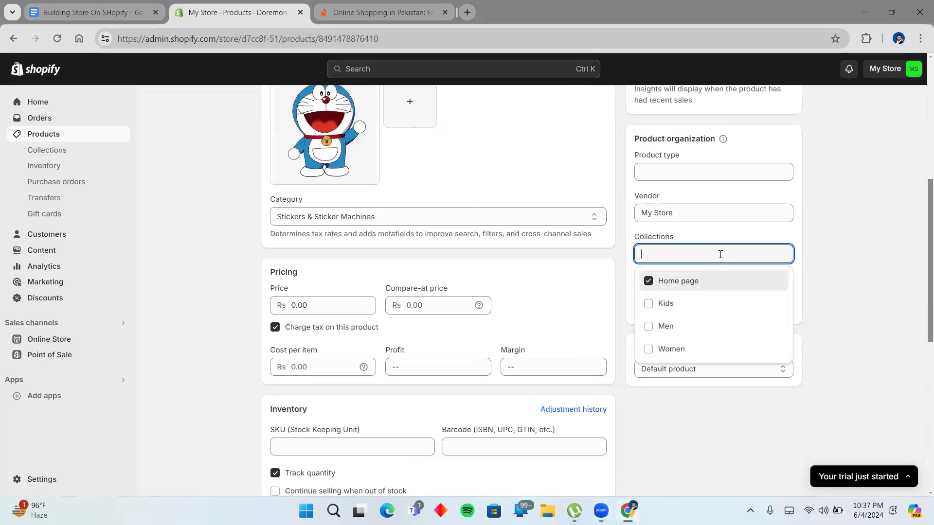
click(701, 306)
click(837, 256)
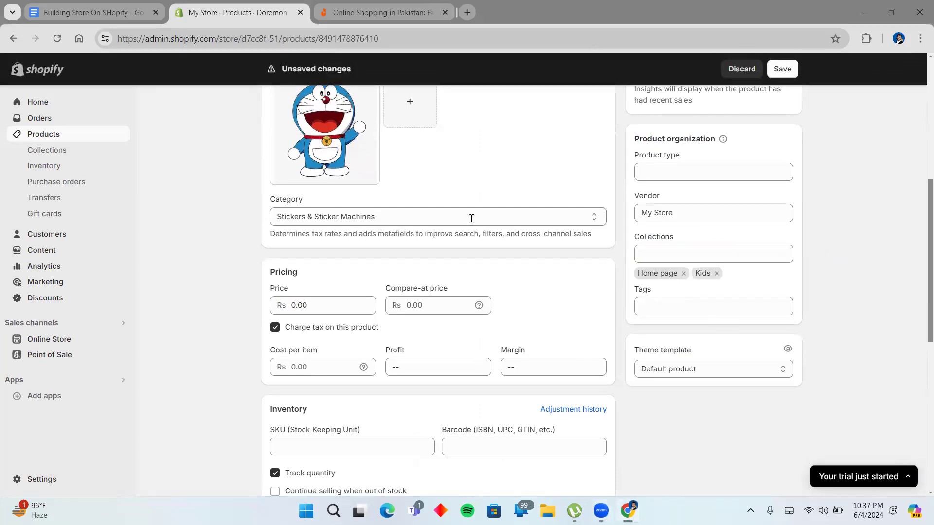
scroll(472, 217, down, 4)
scroll(471, 218, up, 1)
scroll(472, 218, down, 1)
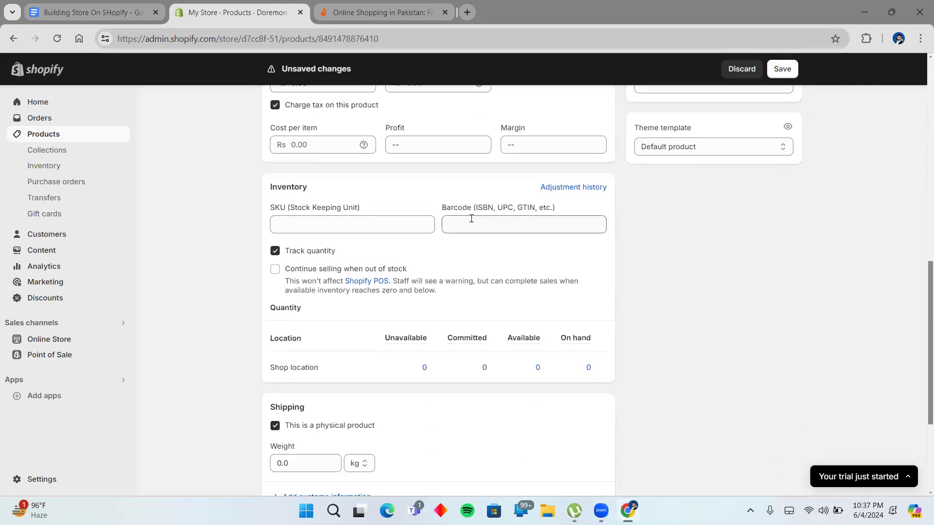
scroll(471, 218, down, 3)
scroll(383, 233, down, 1)
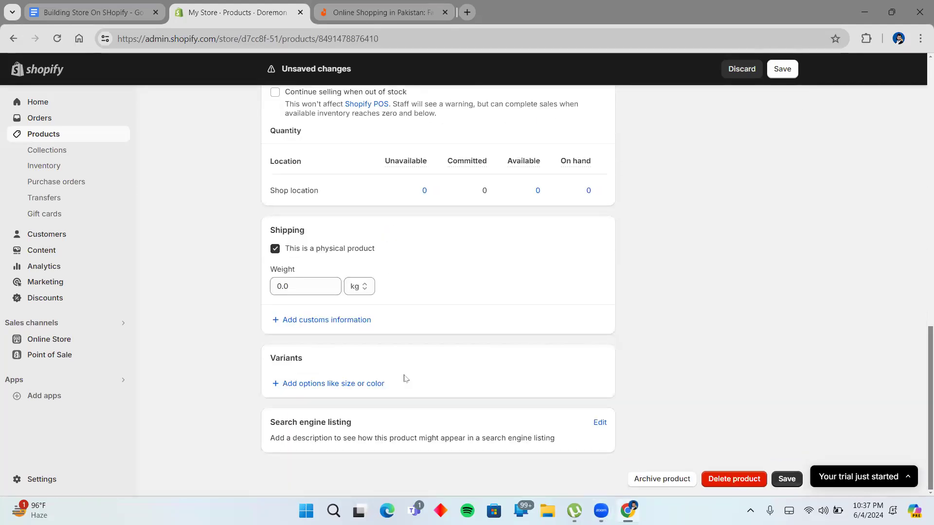
scroll(405, 378, up, 8)
- Turn off tax charging and set price 1,000 with compare-at price 2000
click(320, 361)
click(342, 329)
text(2000)
key(Tab)
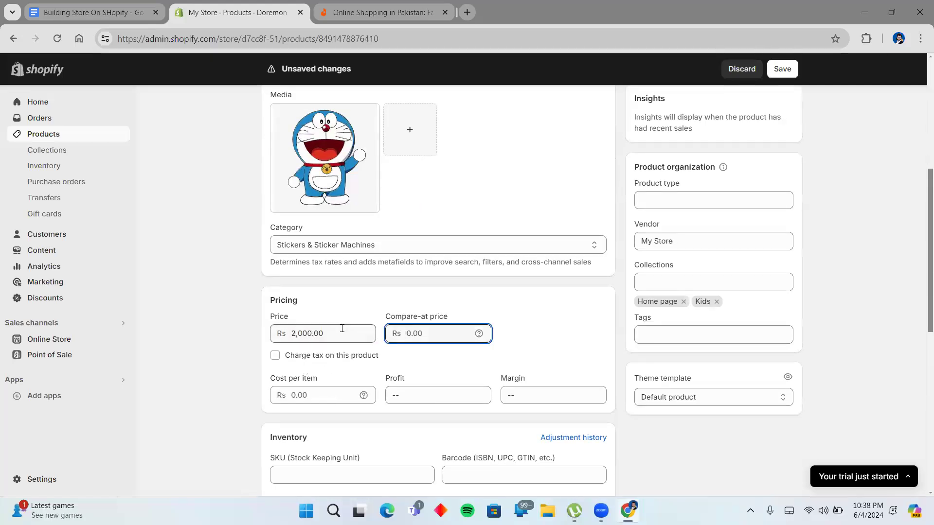
click(342, 329)
text(20)
key(ctrl+a)
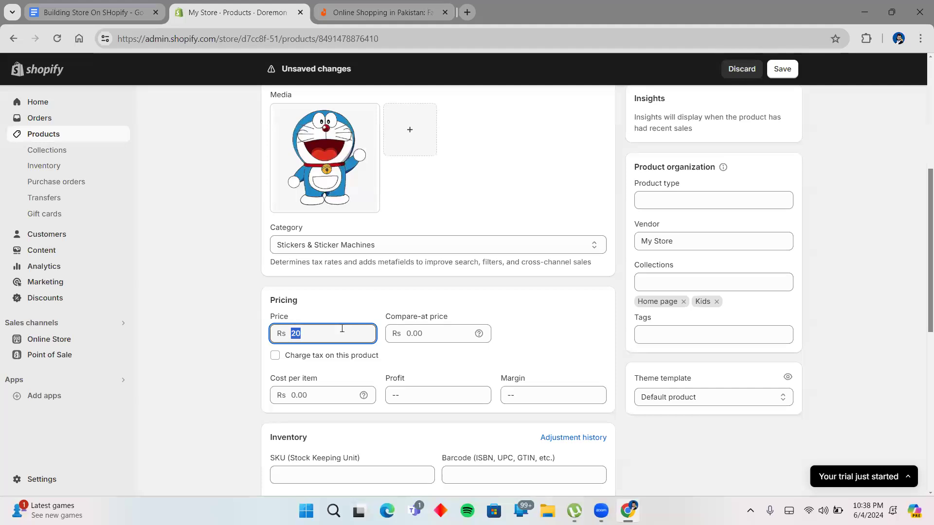
text(1,000)
key(Tab)
text(2000)
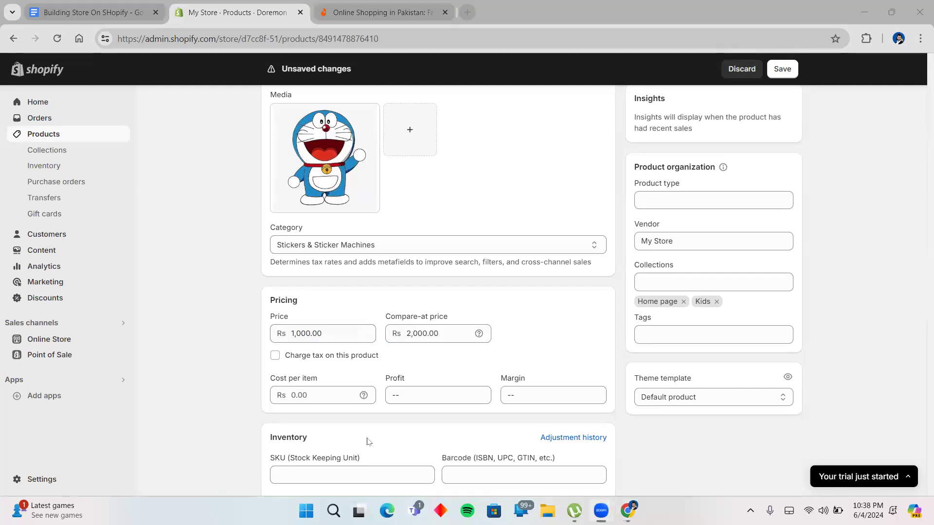
- Turn off quantity tracking and save the product
scroll(300, 375, down, 3)
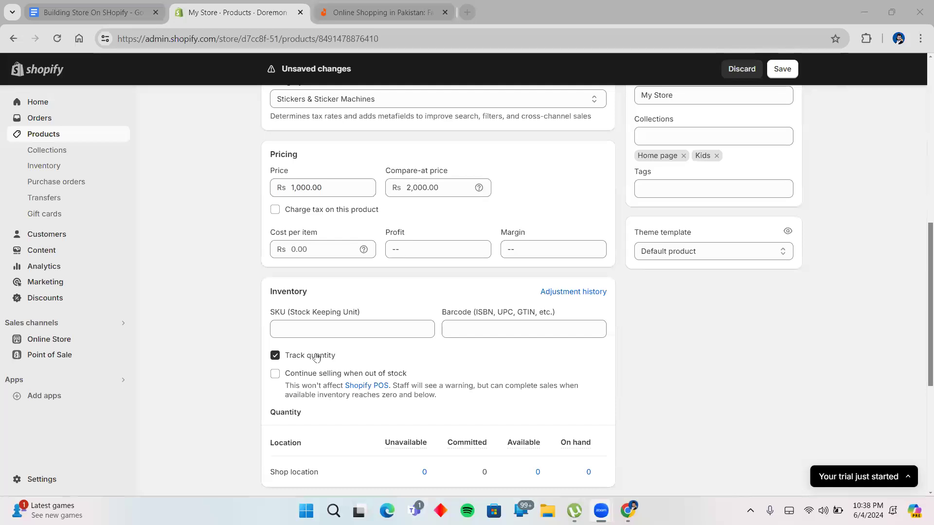
click(316, 358)
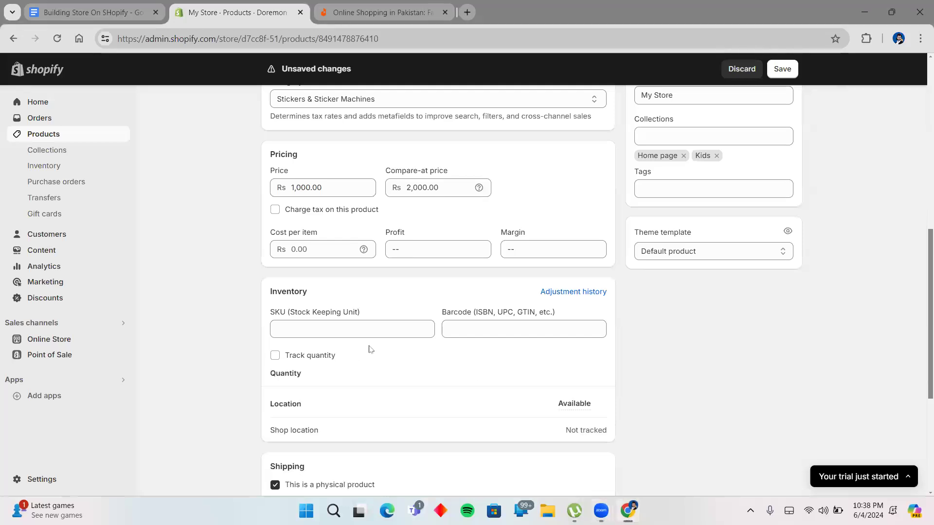
scroll(394, 385, down, 5)
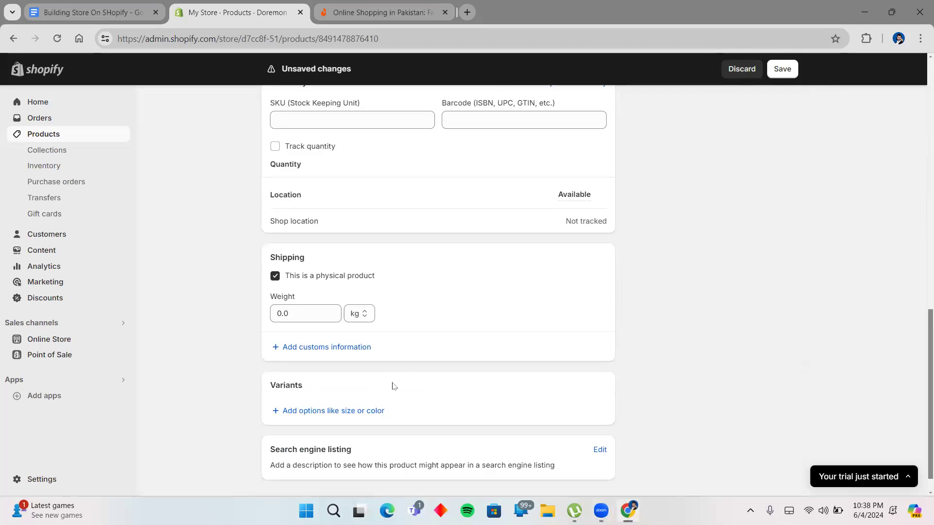
scroll(394, 386, up, 10)
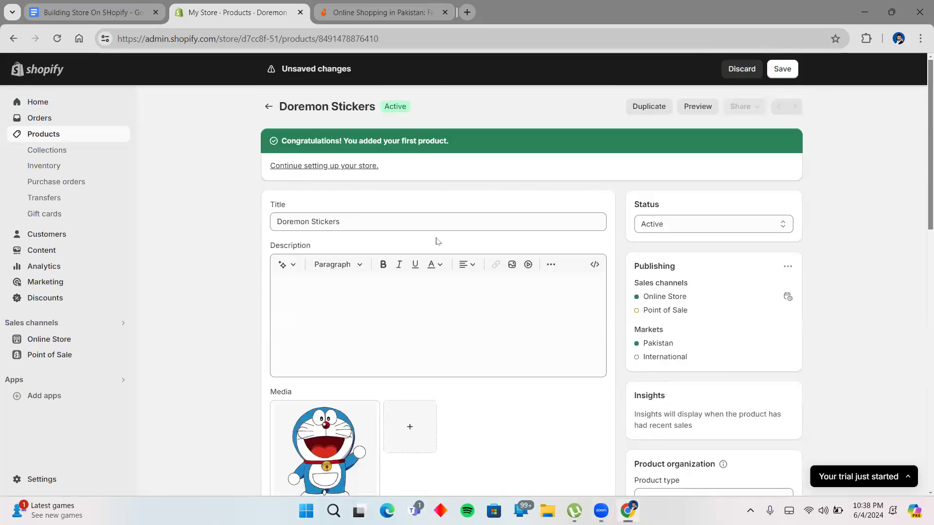
click(795, 72)
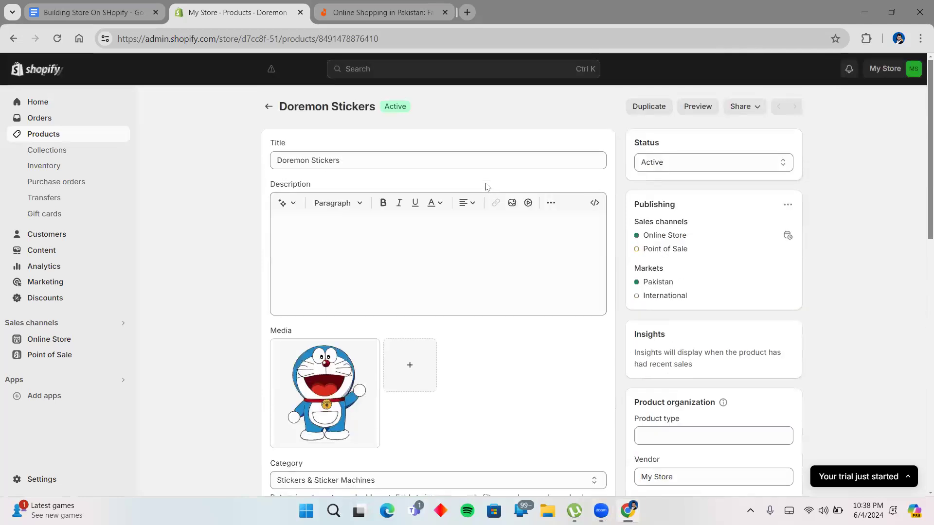
- Preview Doremon Stickers on the storefront, confirming it shows on sale at Rs.1,000.00 in Featured products
click(701, 113)
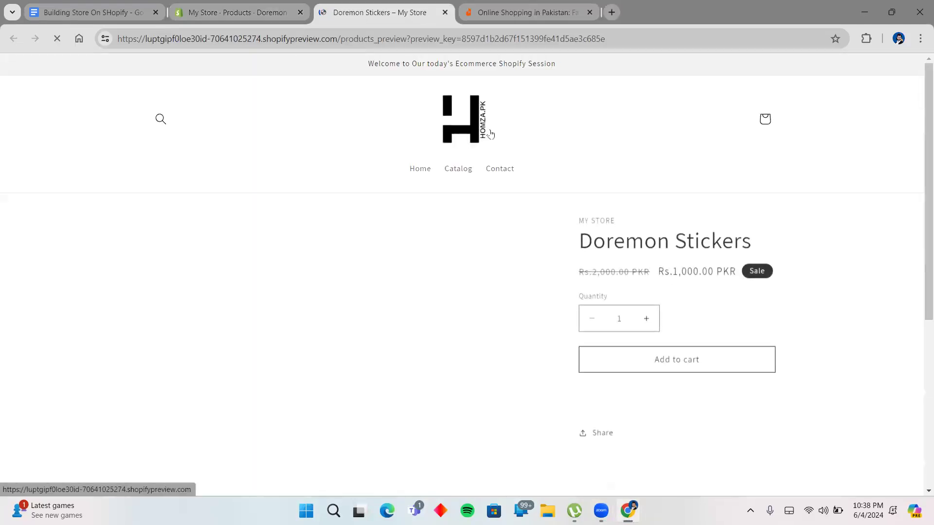
scroll(535, 399, down, 3)
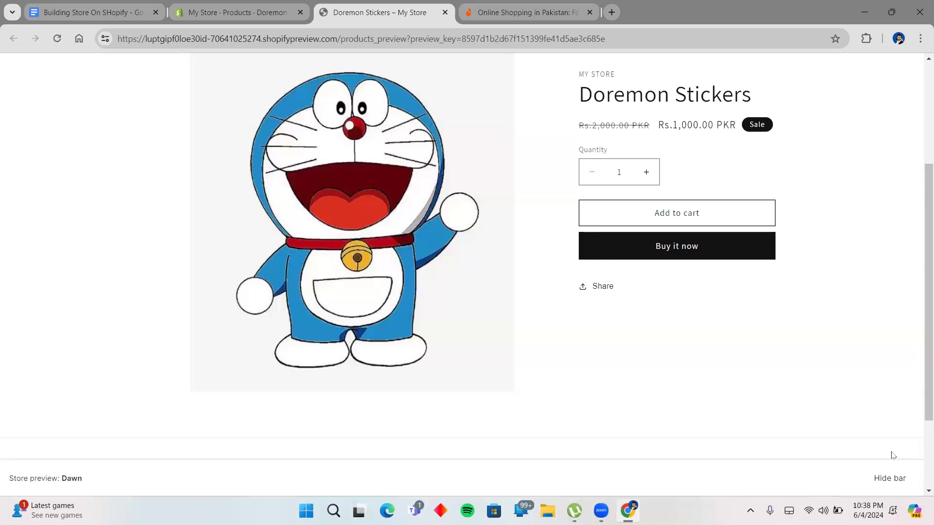
click(895, 479)
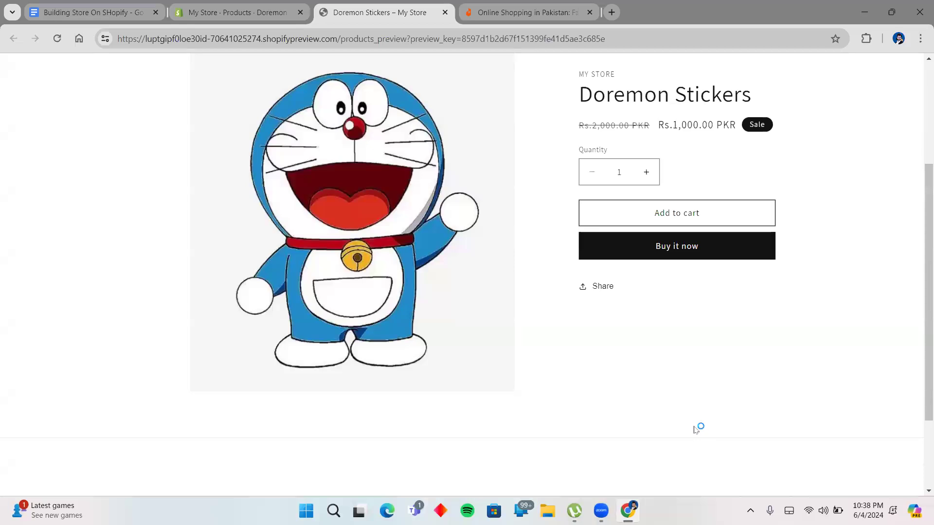
click(462, 119)
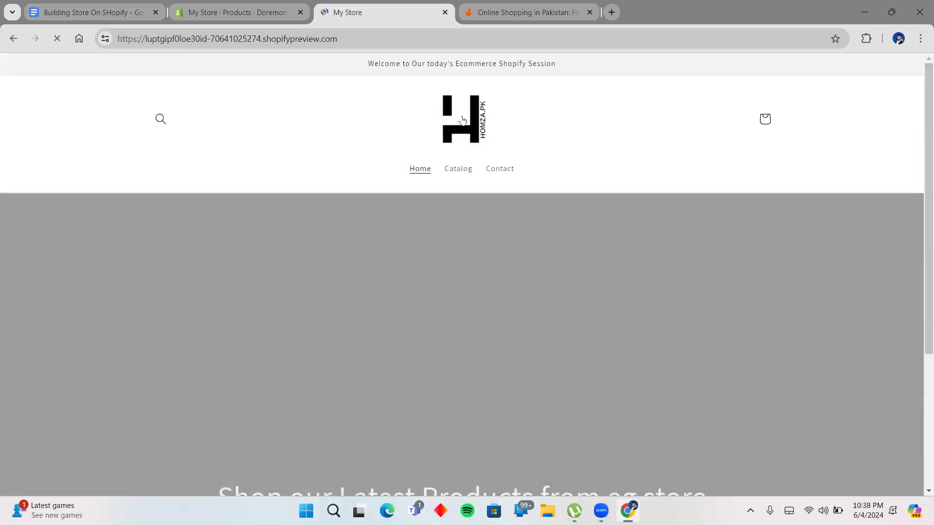
scroll(456, 213, down, 10)
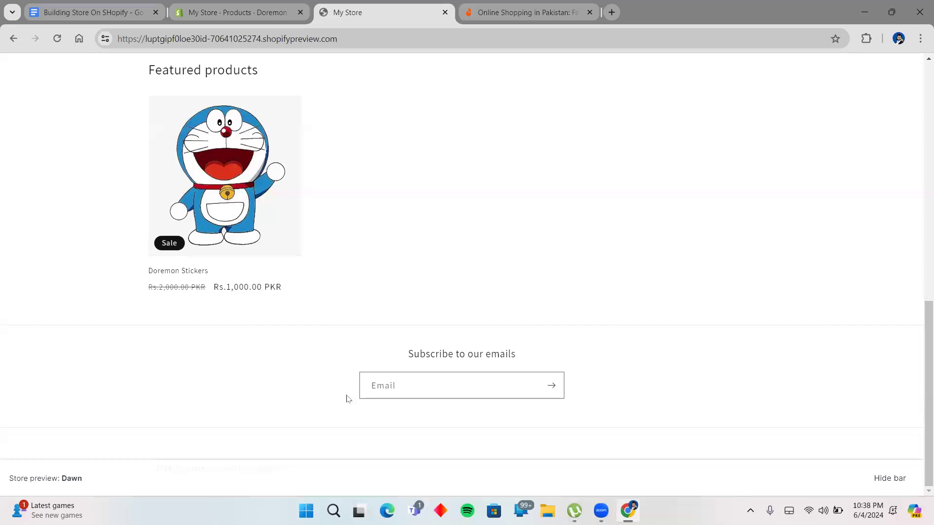
scroll(346, 399, up, 10)
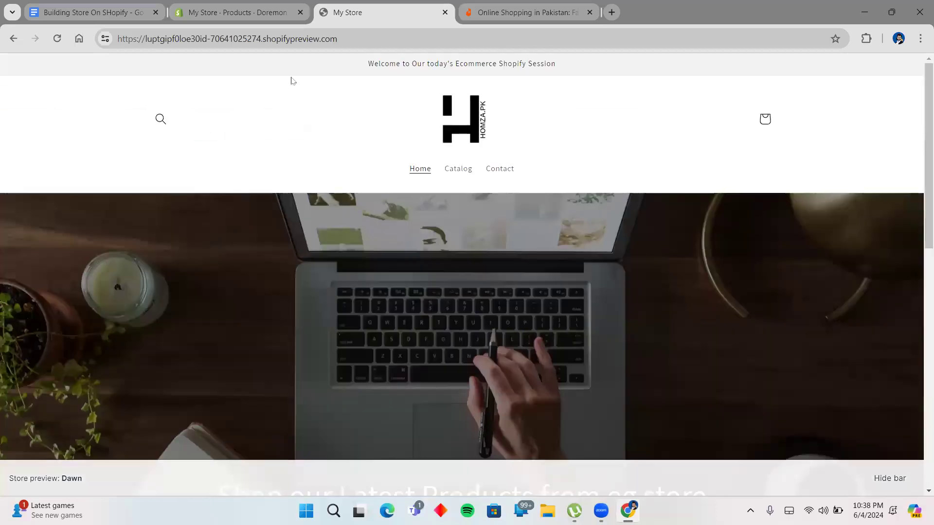
click(229, 12)
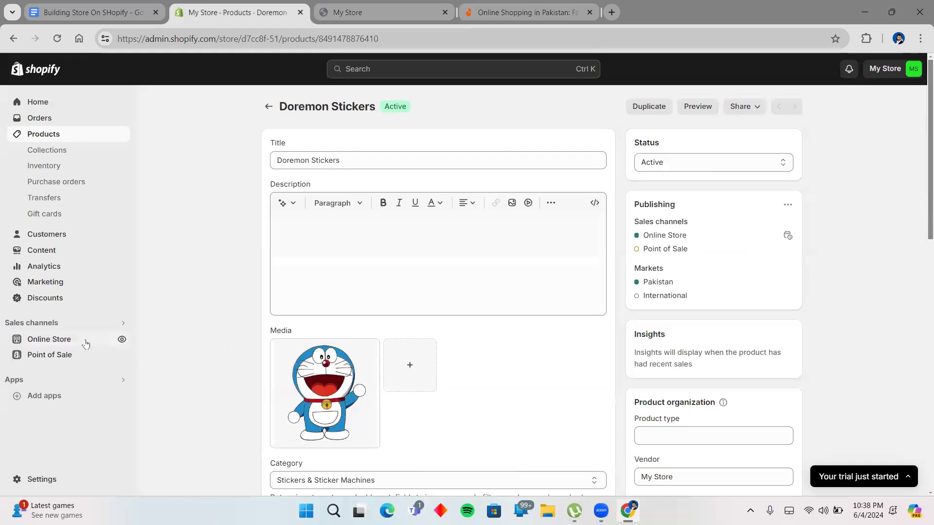
- Add a Slideshow section to the Dawn home page and place it above the image banner
click(86, 345)
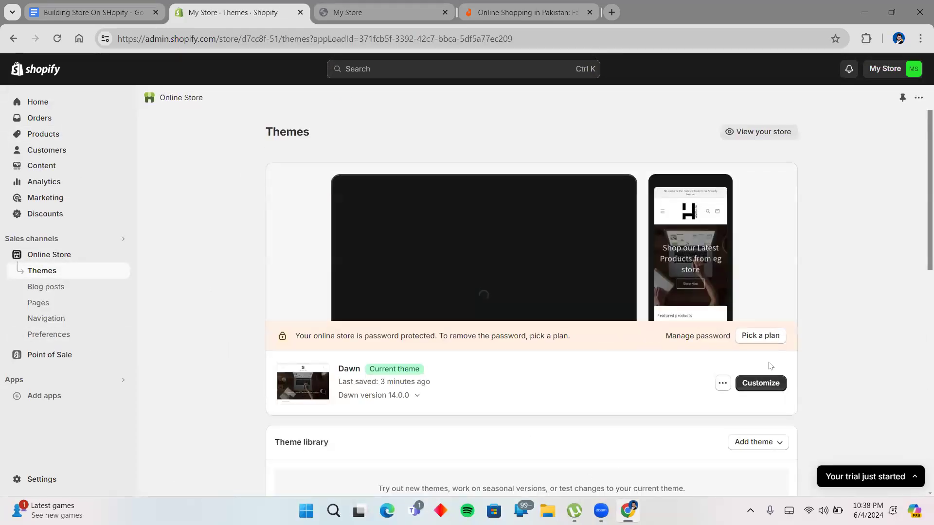
click(763, 383)
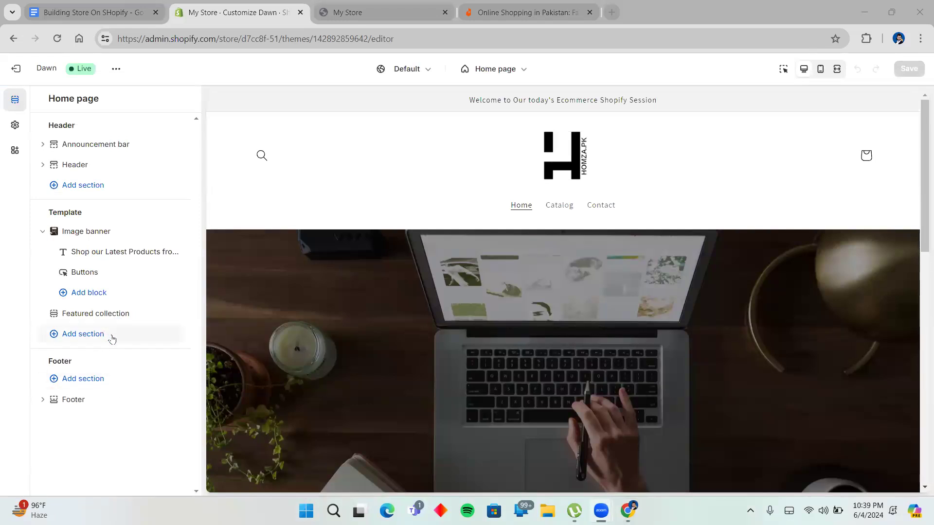
click(112, 337)
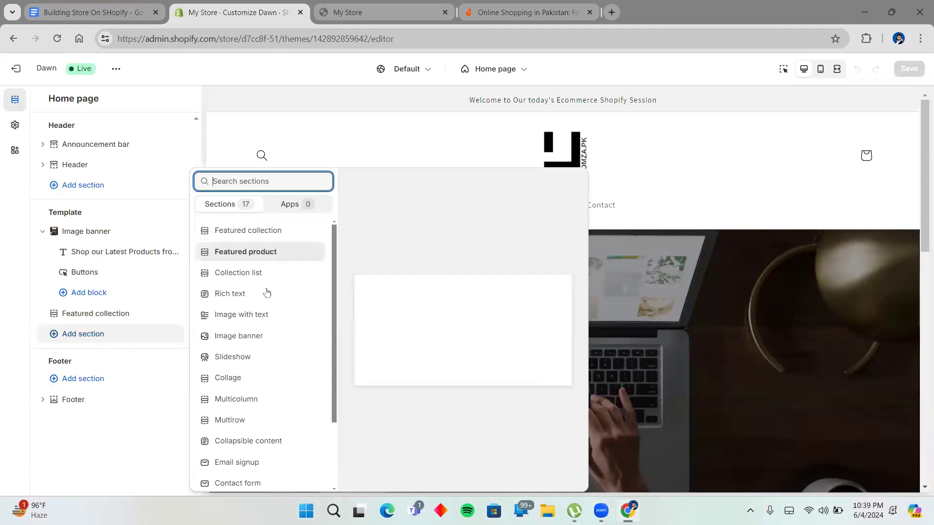
scroll(255, 309, down, 2)
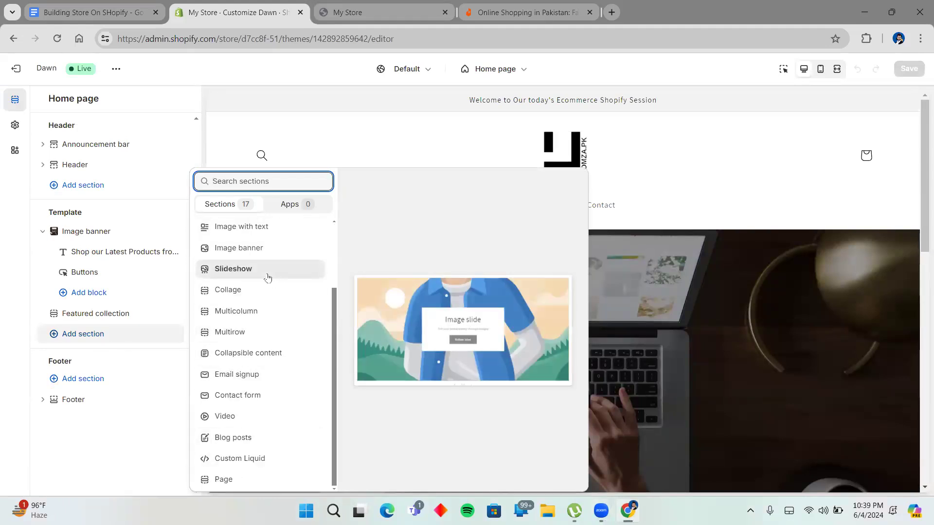
key(Escape)
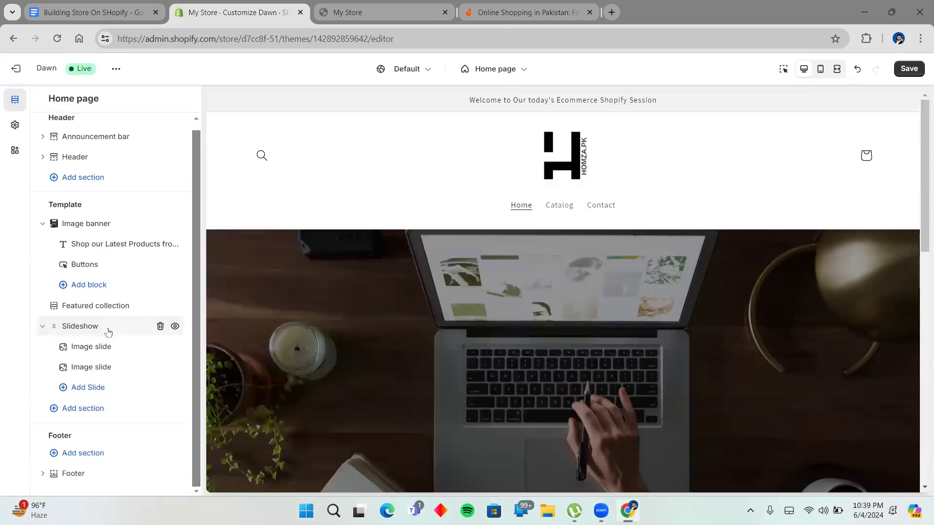
drag(107, 330, 123, 224)
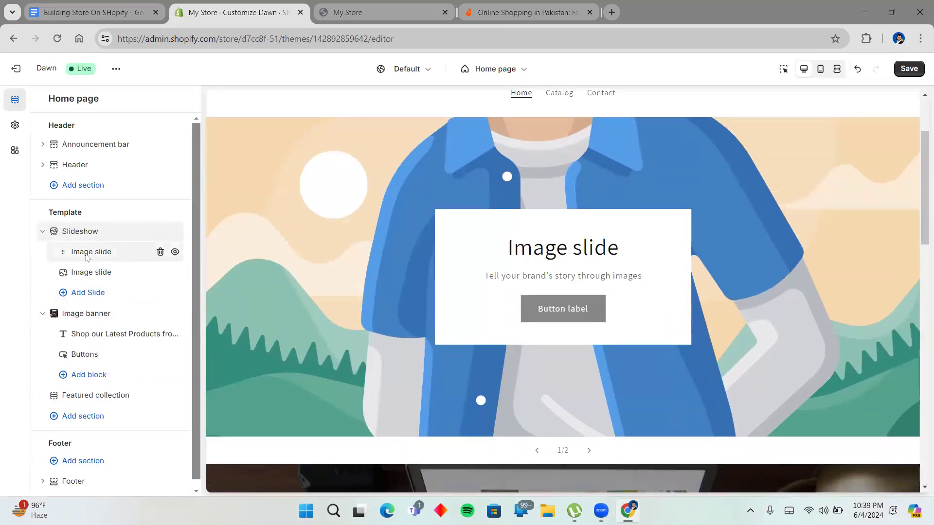
- Give the first slide the yellow-background Women's Fashion free stock photo
click(61, 253)
click(129, 181)
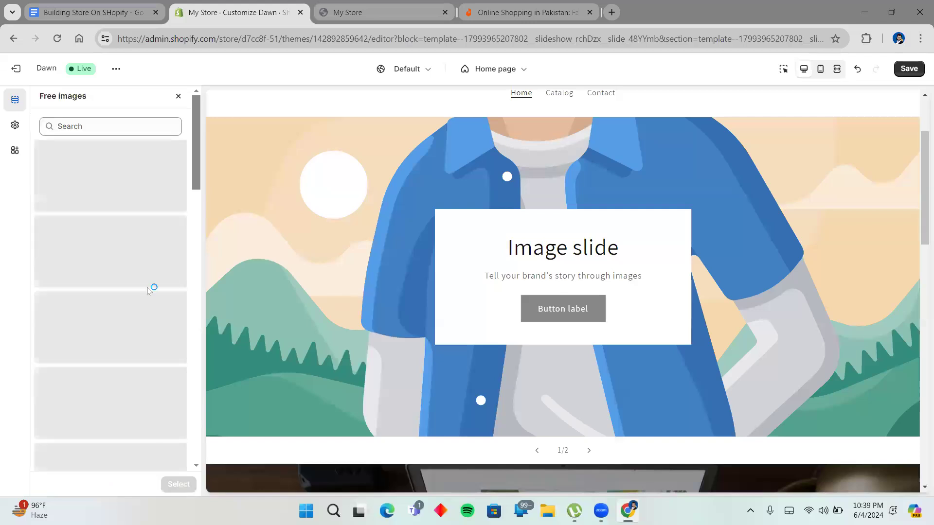
click(145, 314)
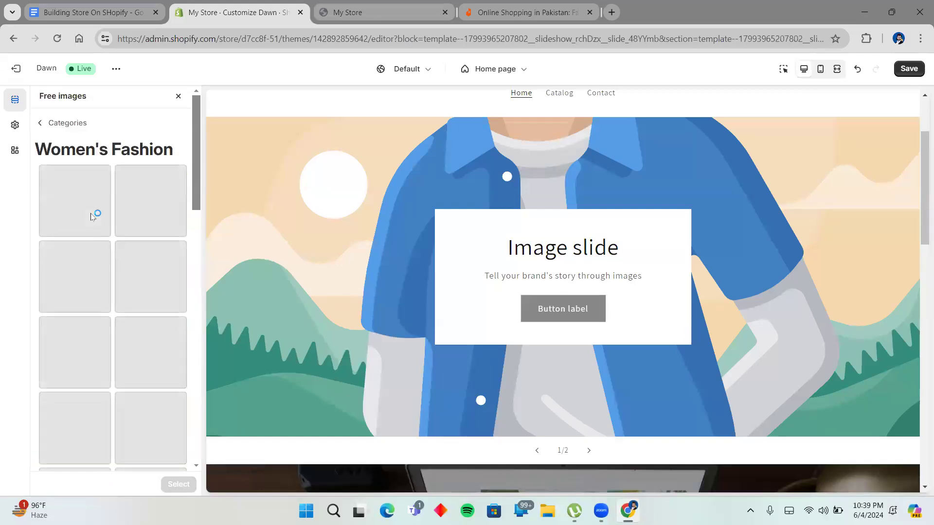
click(91, 218)
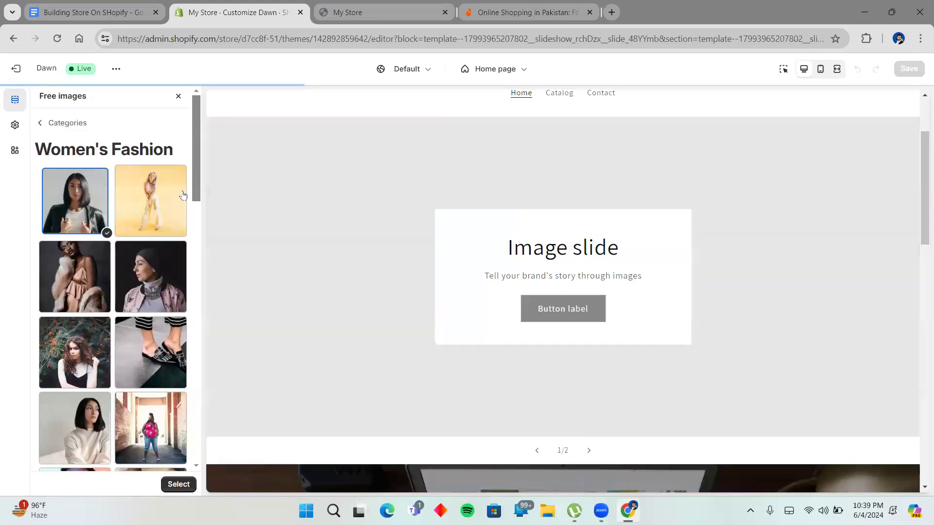
click(182, 200)
click(178, 484)
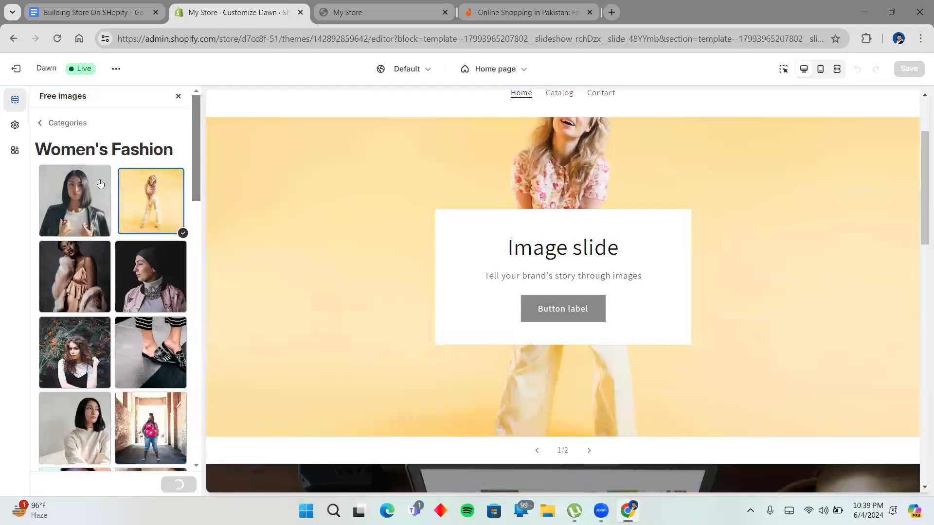
- Give the second slide the Men's Fashion photo of a man in a blue suit
click(43, 97)
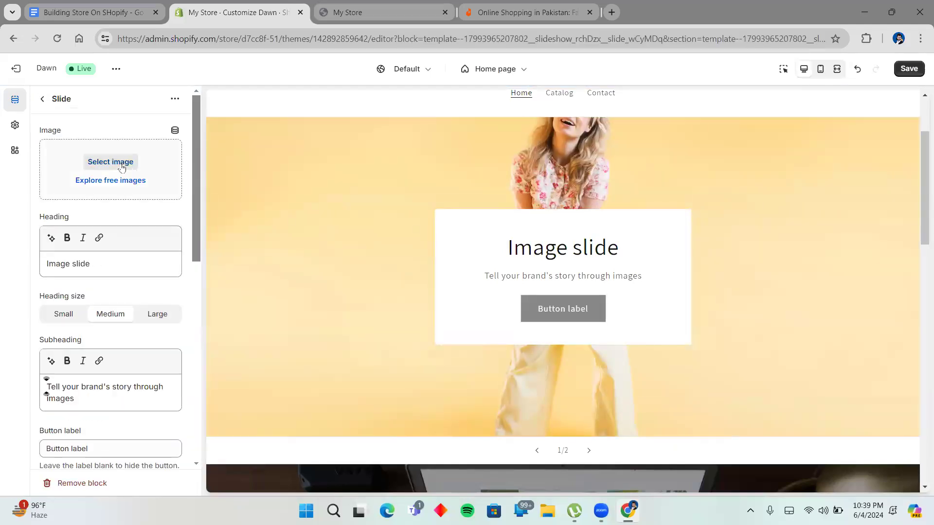
click(124, 180)
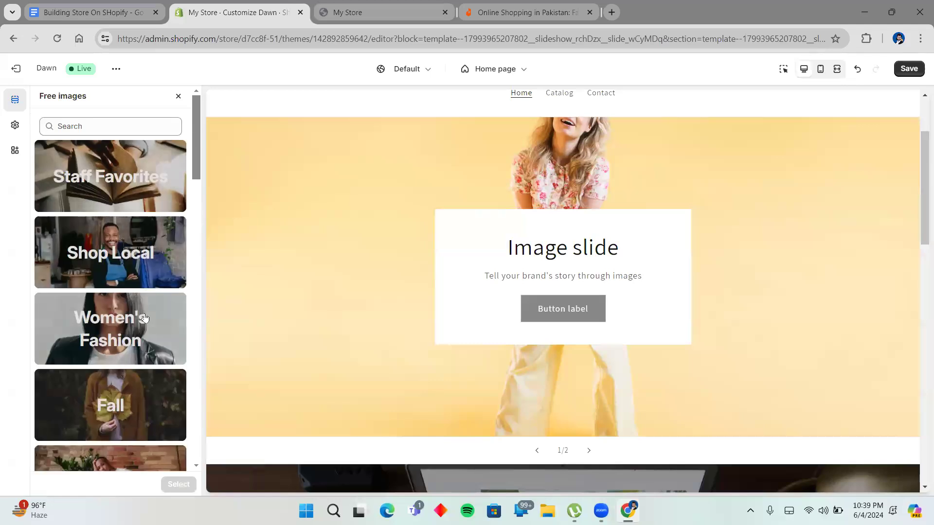
scroll(125, 180, down, 2)
click(135, 251)
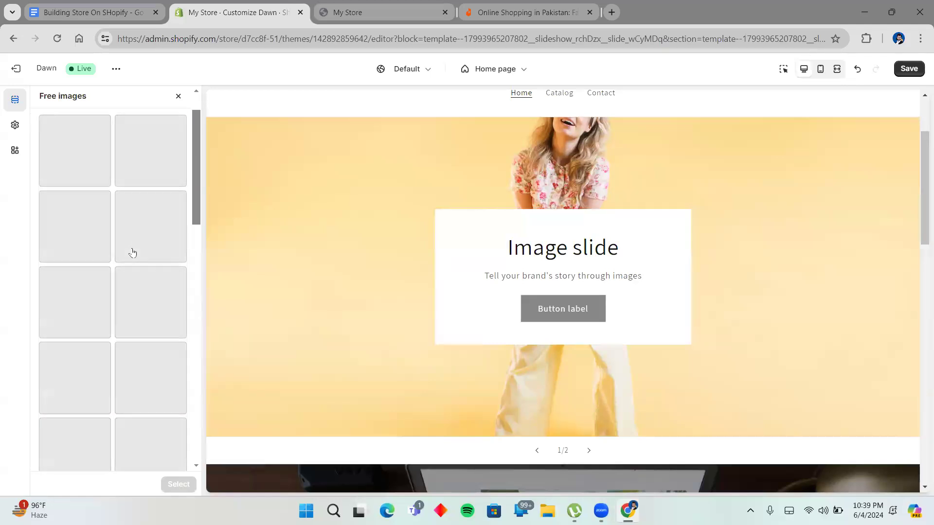
scroll(49, 129, up, 2)
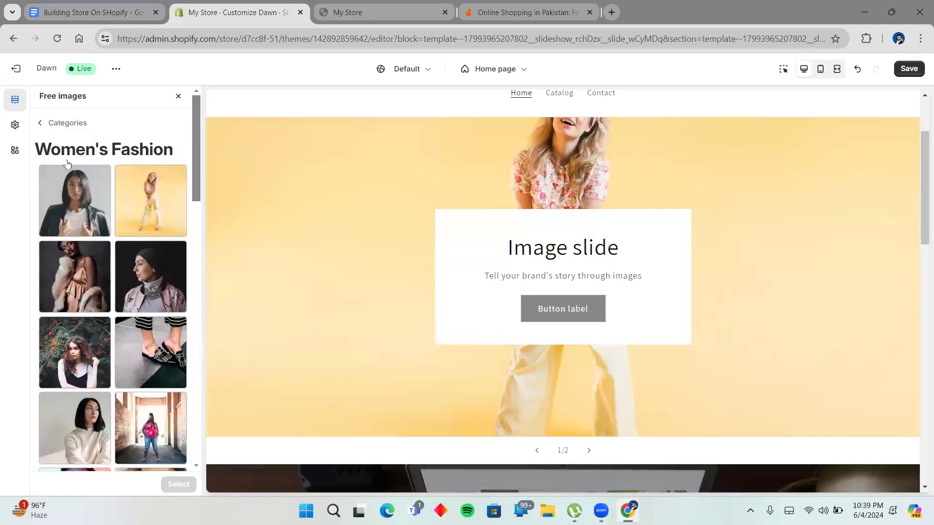
click(57, 123)
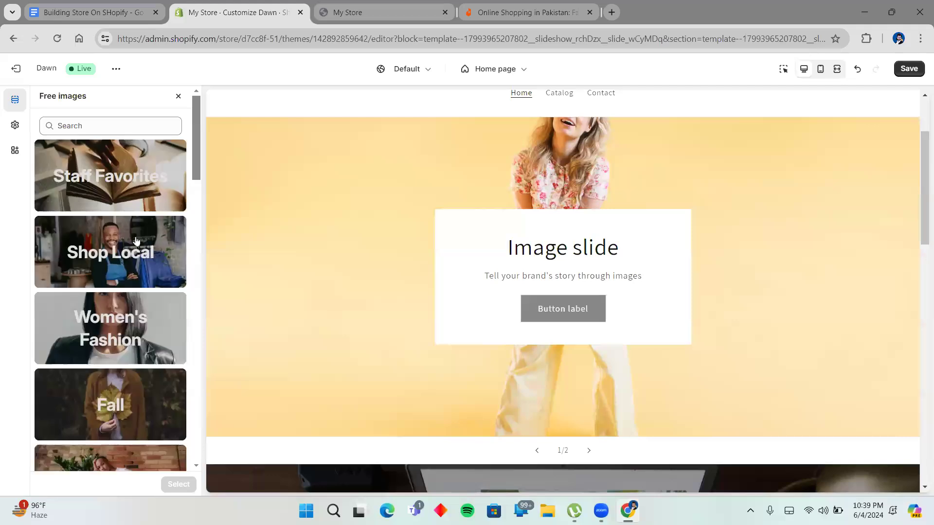
scroll(136, 365, down, 2)
click(136, 366)
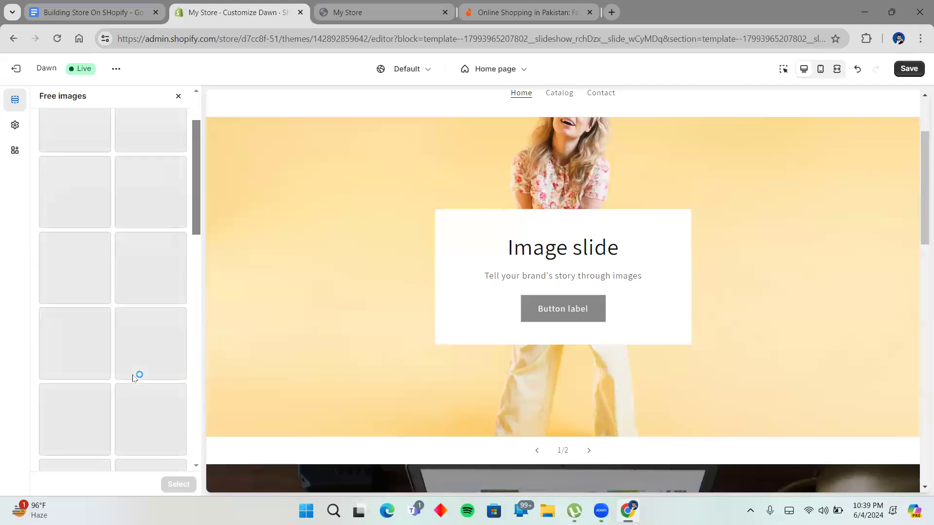
click(75, 268)
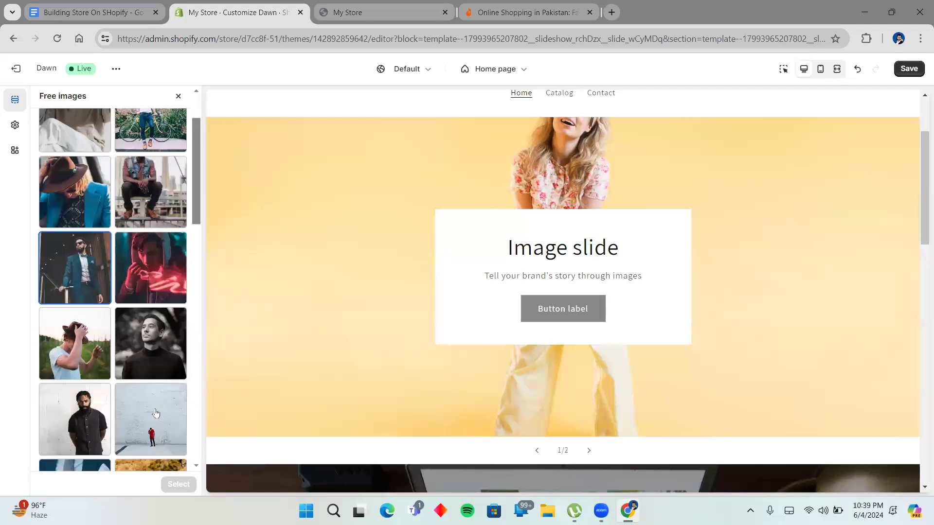
click(178, 484)
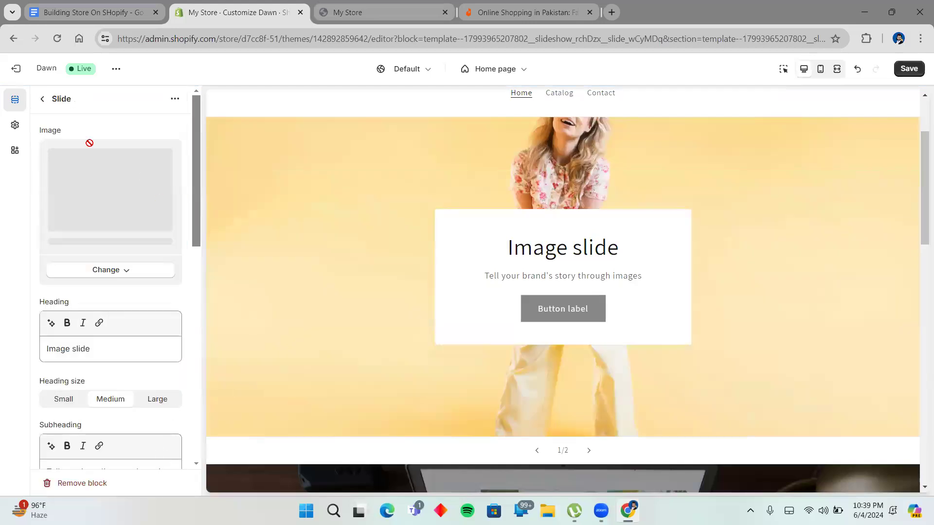
- Add two more slides to the slideshow
click(42, 99)
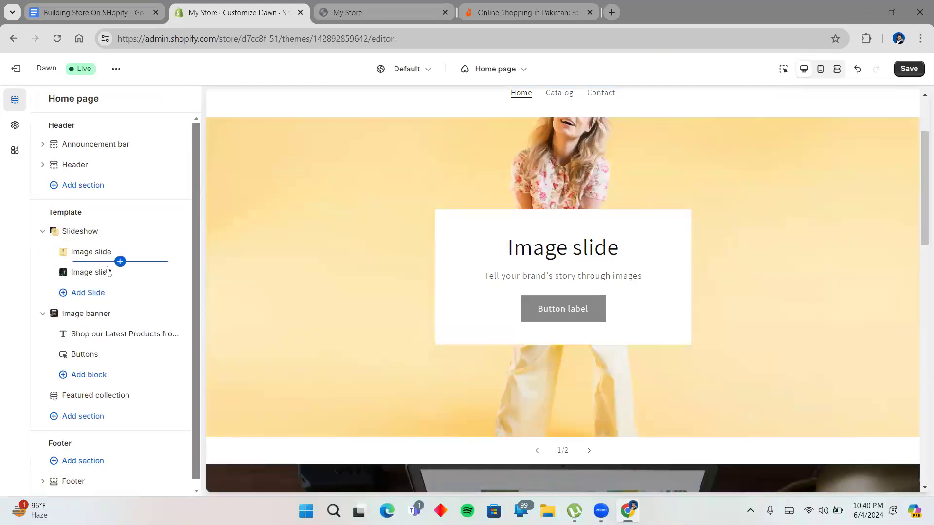
click(120, 262)
click(119, 261)
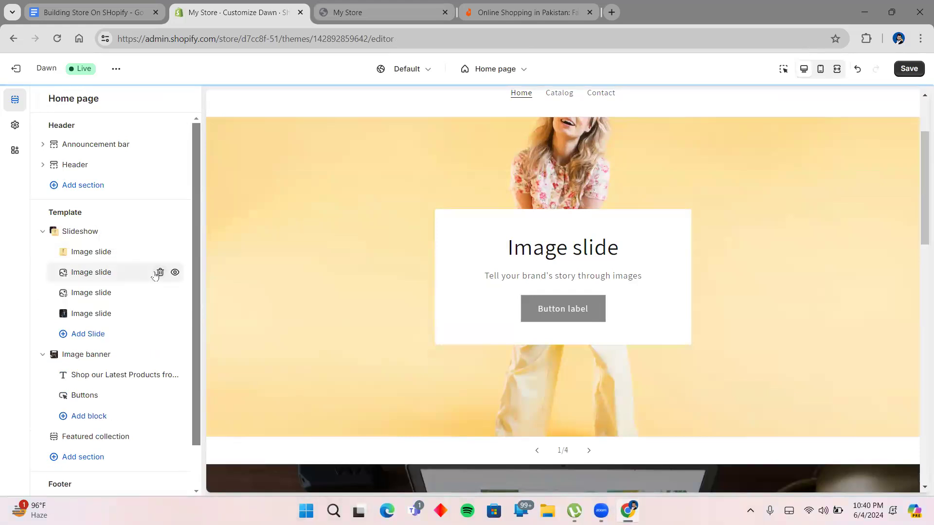
- Delete the two extra slides, head the second slide 'Shop your favorite men products' and clear its subheading
click(160, 272)
click(160, 272)
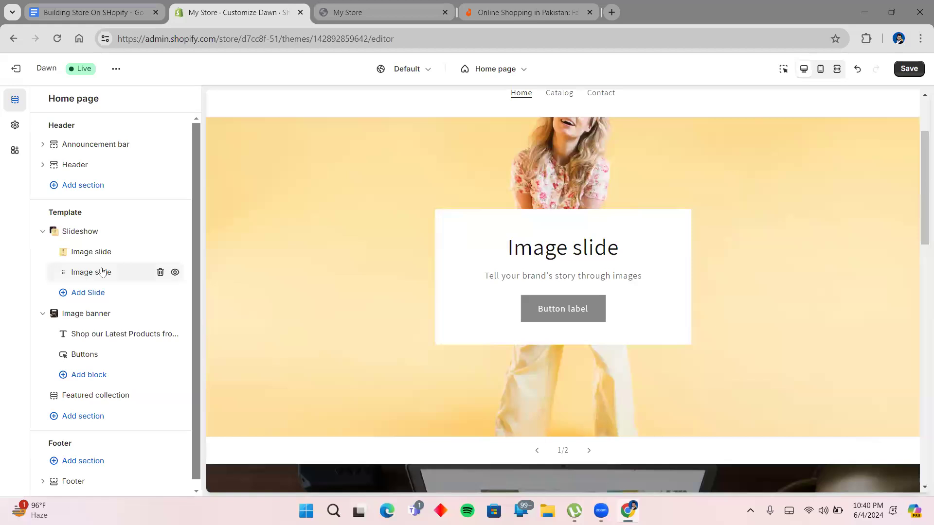
click(102, 272)
triple_click(131, 377)
text(Shop your favorite men products)
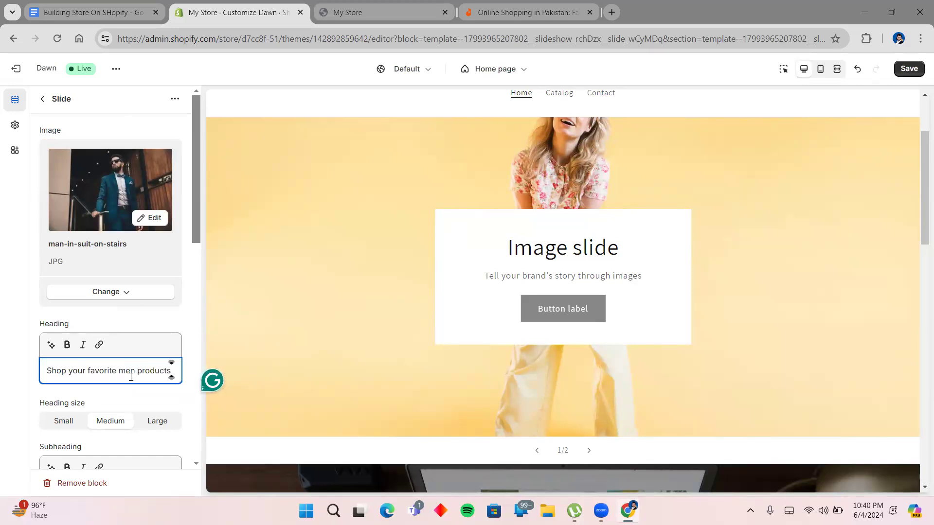
scroll(131, 377, down, 3)
click(135, 375)
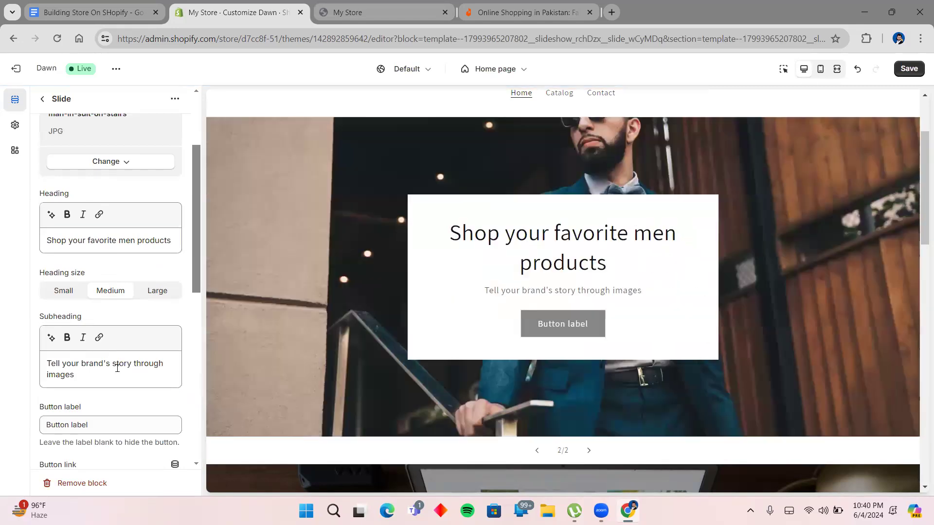
click(116, 364)
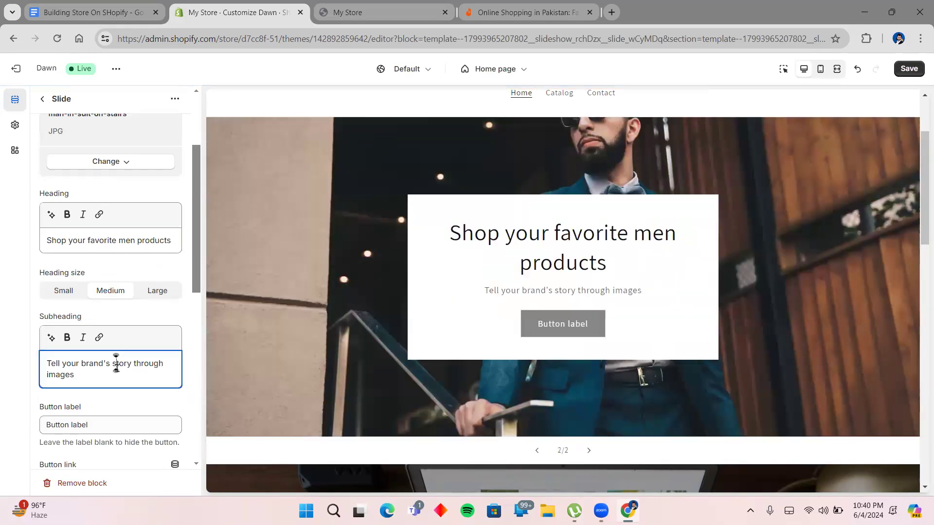
triple_click(117, 365)
key(BackSpace)
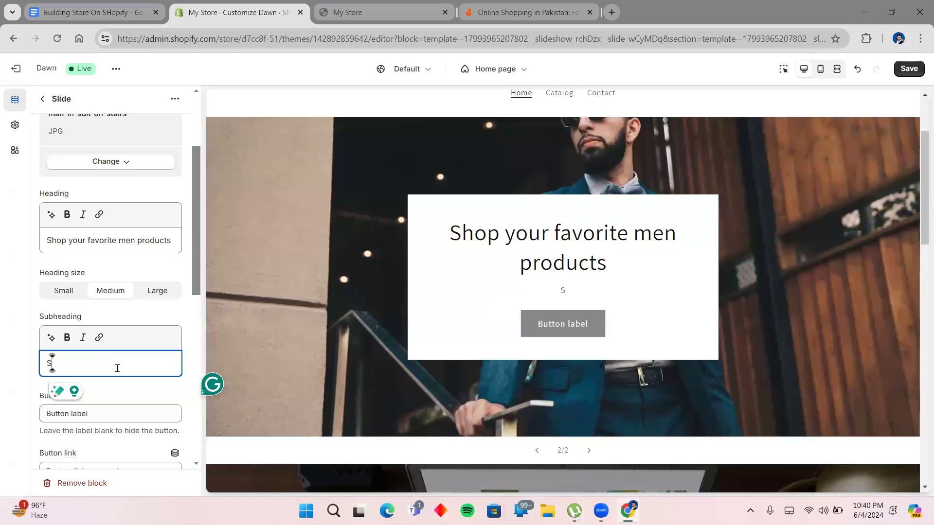
- Set the second slide's button label to 'Shop Men'
triple_click(116, 411)
text(Shop men)
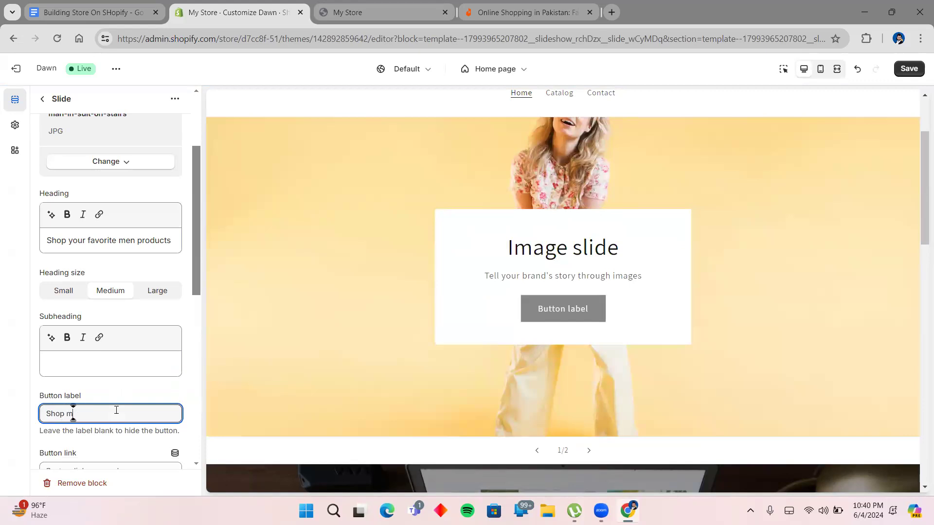
key(BackSpace)
key(BackSpace)
key(BackSpace)
text(Men)
click(590, 452)
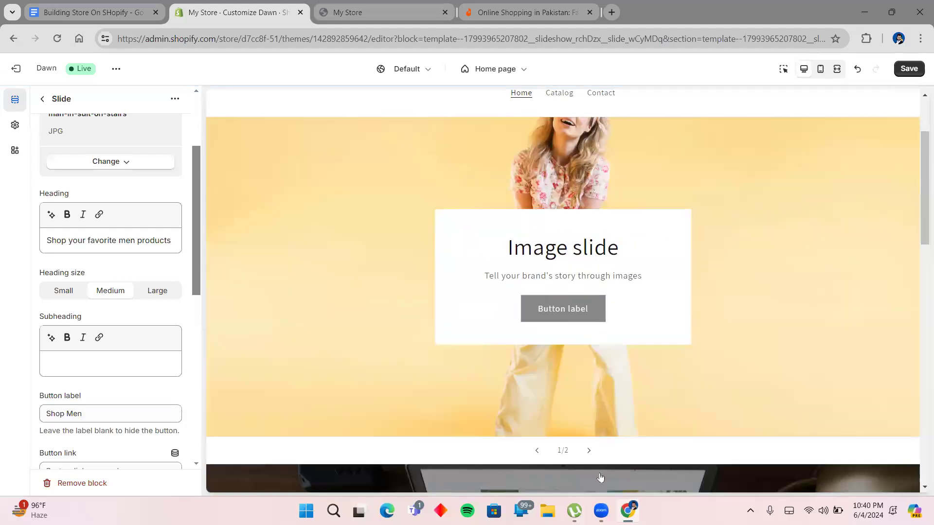
click(590, 453)
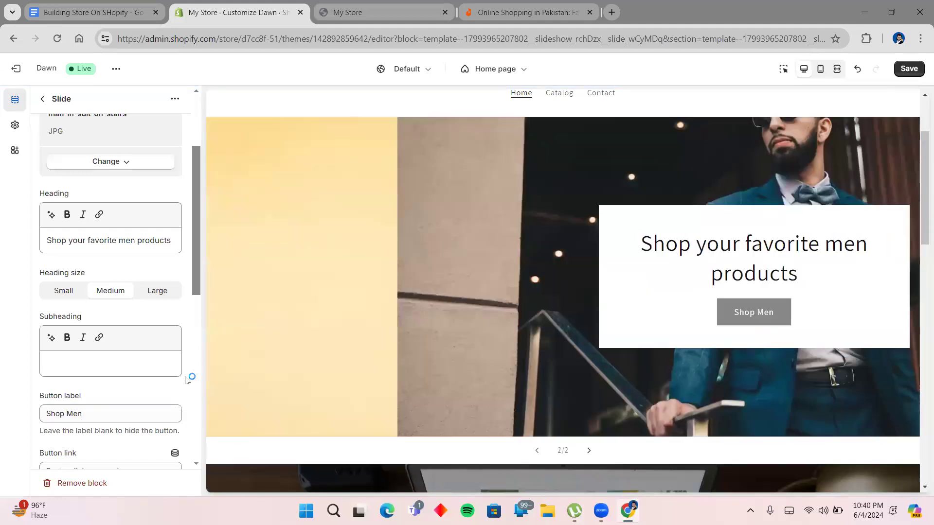
- Link the Shop Men button to the Men collection
scroll(125, 392, down, 2)
click(124, 393)
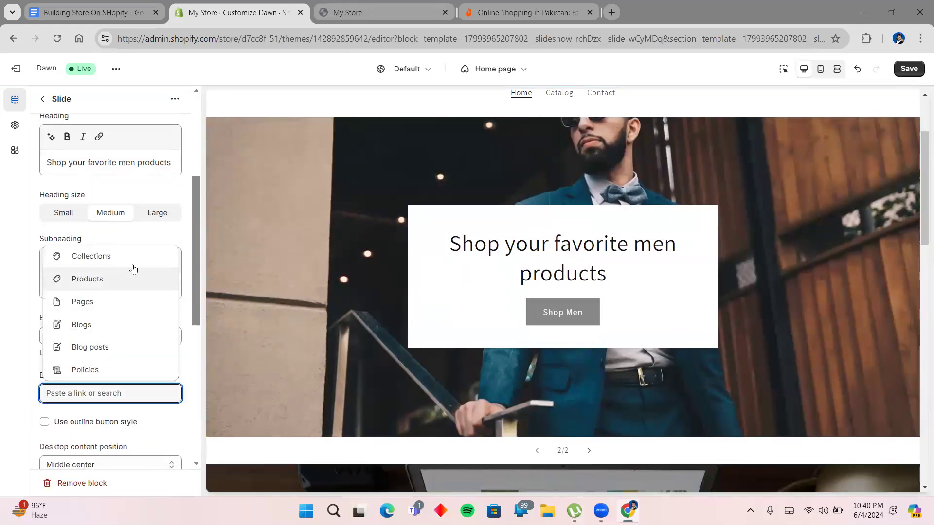
click(137, 260)
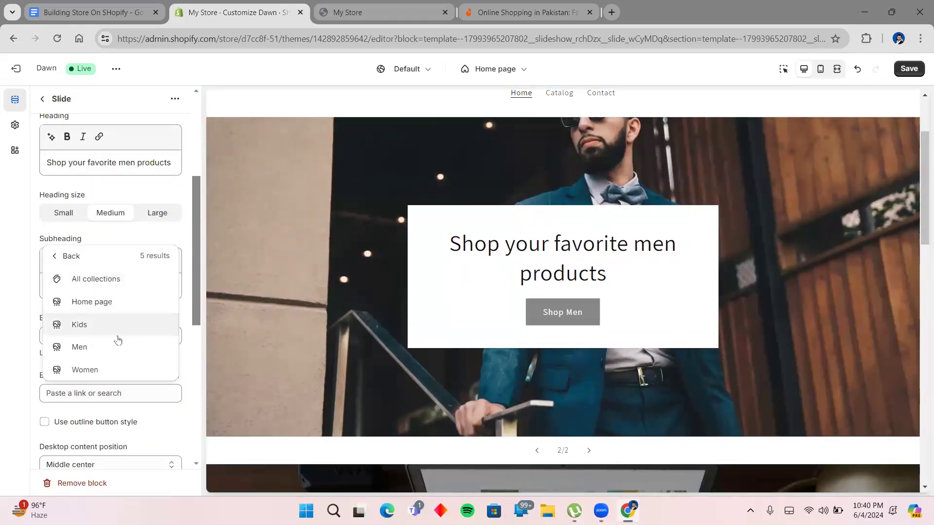
click(119, 347)
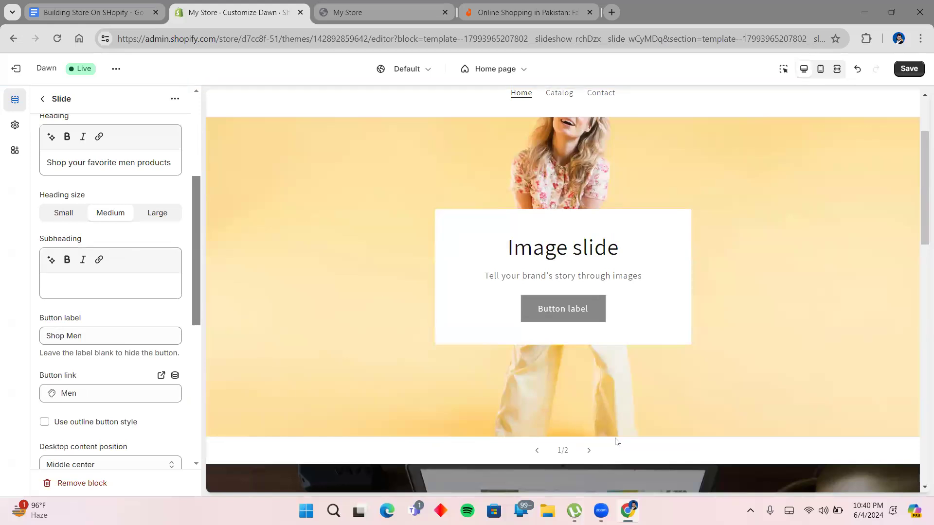
click(596, 454)
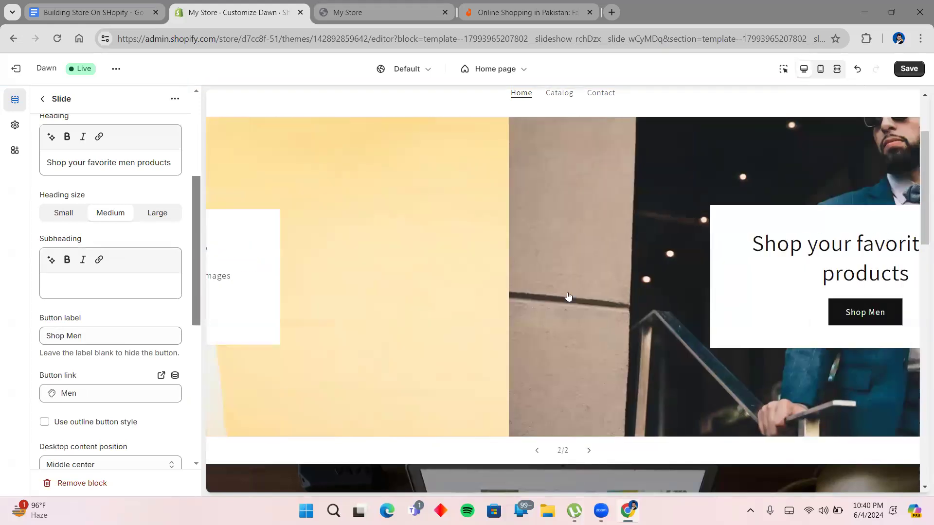
click(42, 99)
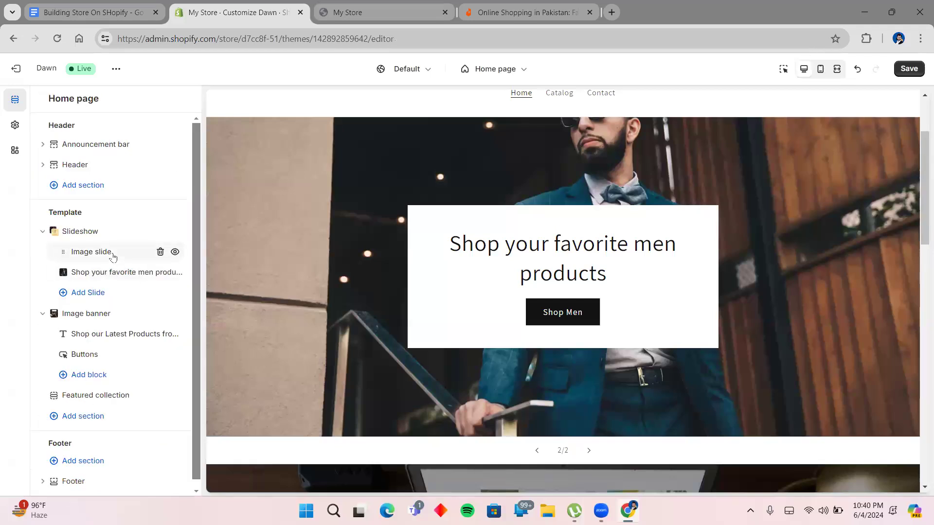
scroll(519, 204, up, 3)
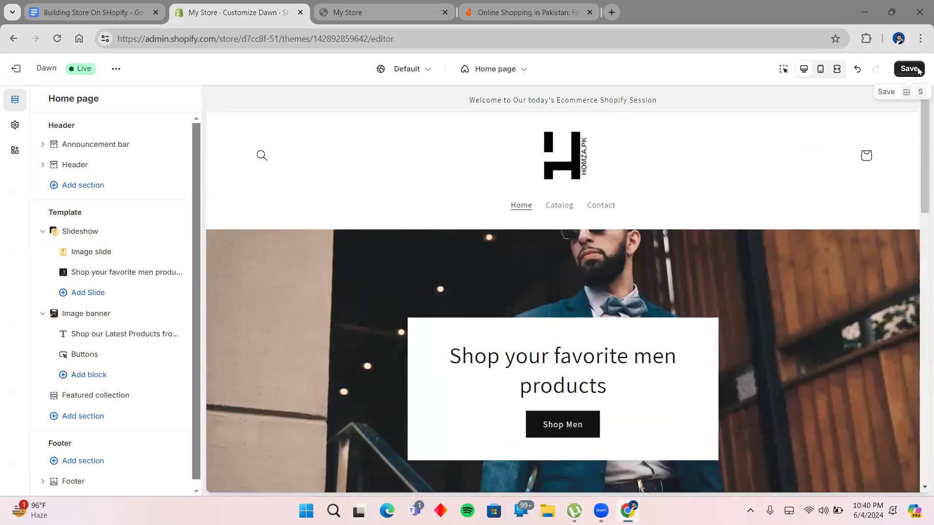
- Save the theme and add an Image banner section below Featured collection
click(917, 69)
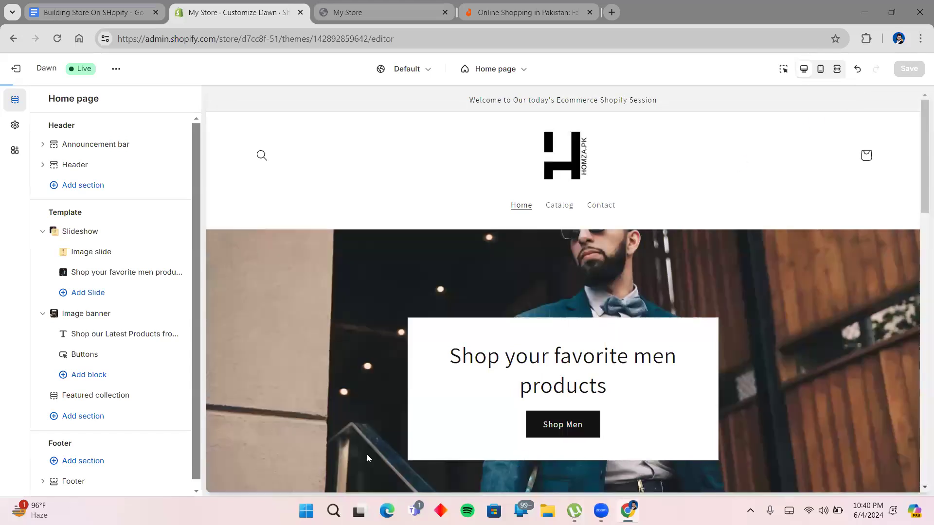
click(92, 413)
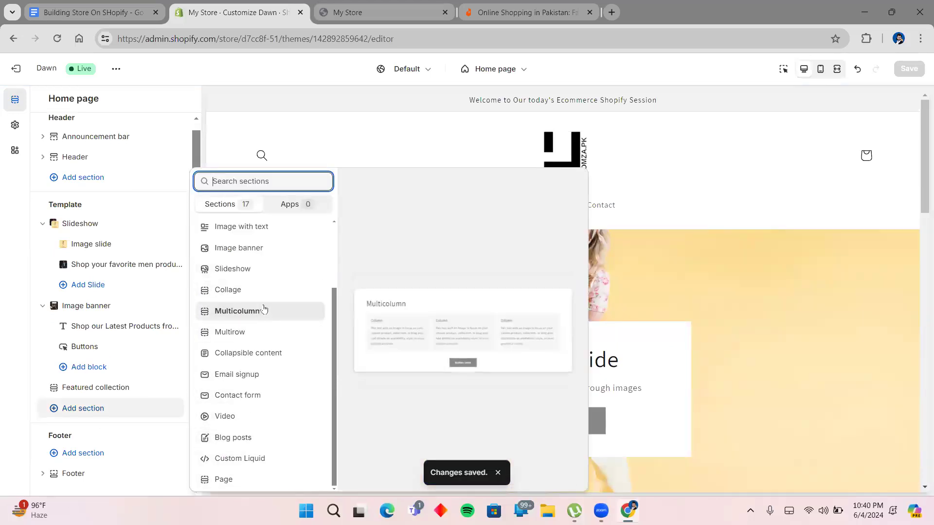
click(291, 249)
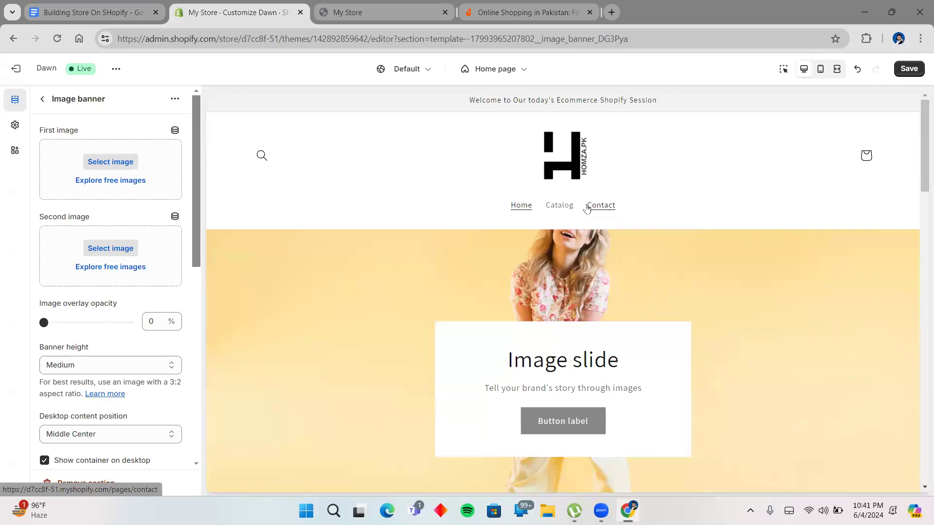
click(369, 13)
click(378, 33)
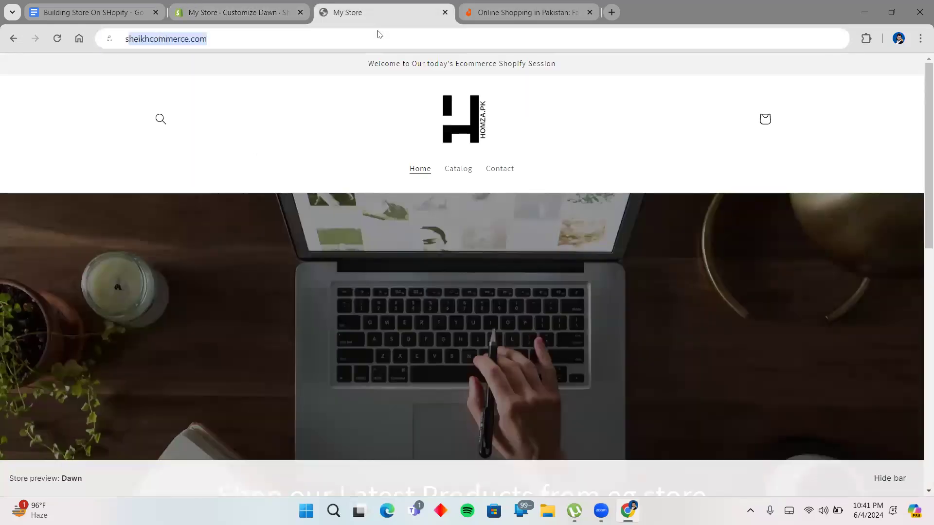
text(soulganic-pk.myshopify.com/)
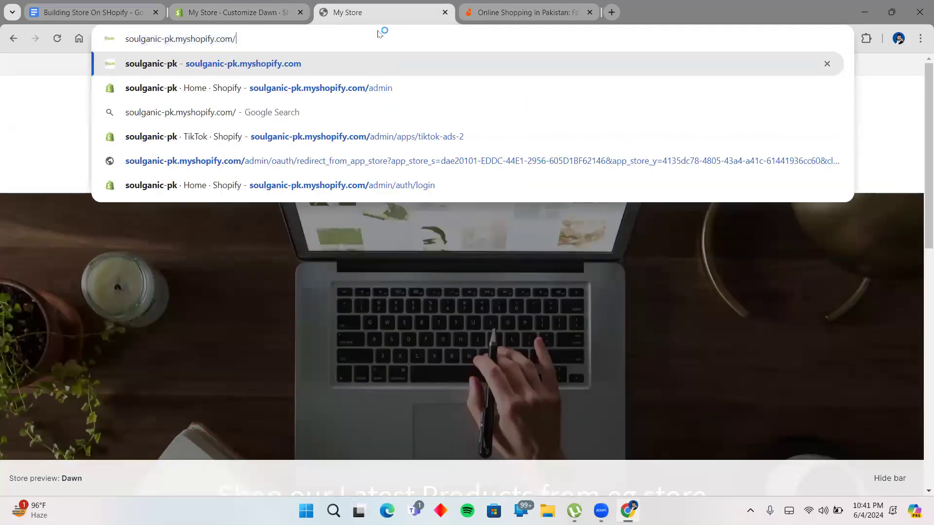
key(Return)
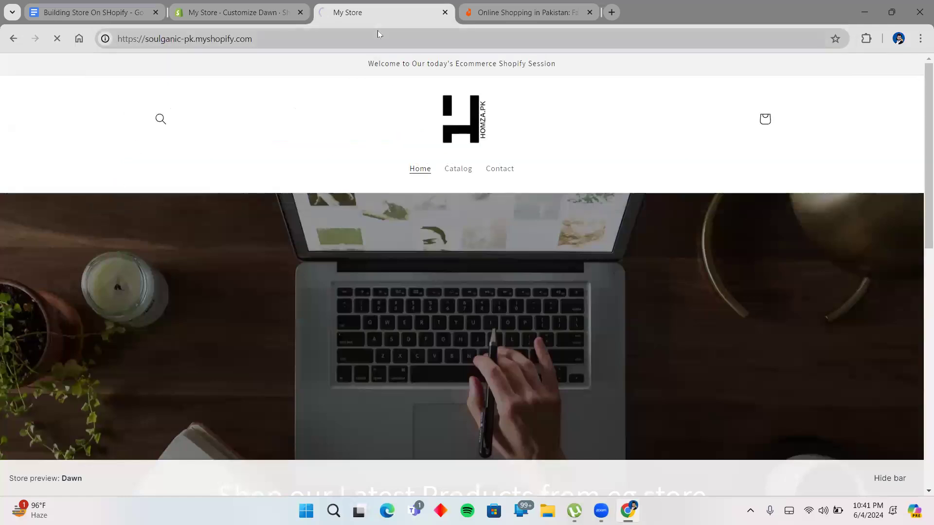
click(381, 37)
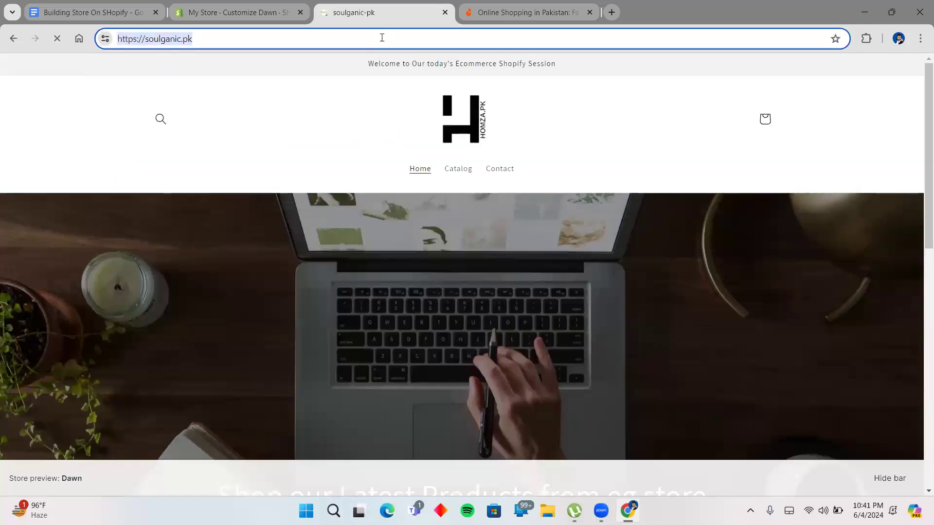
click(382, 38)
text(/)
key(BackSpace)
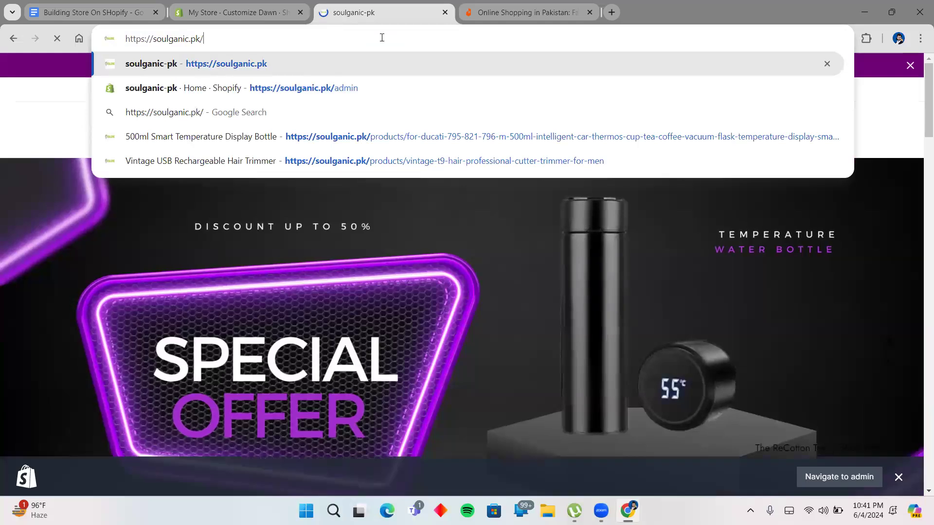
text(p)
key(Return)
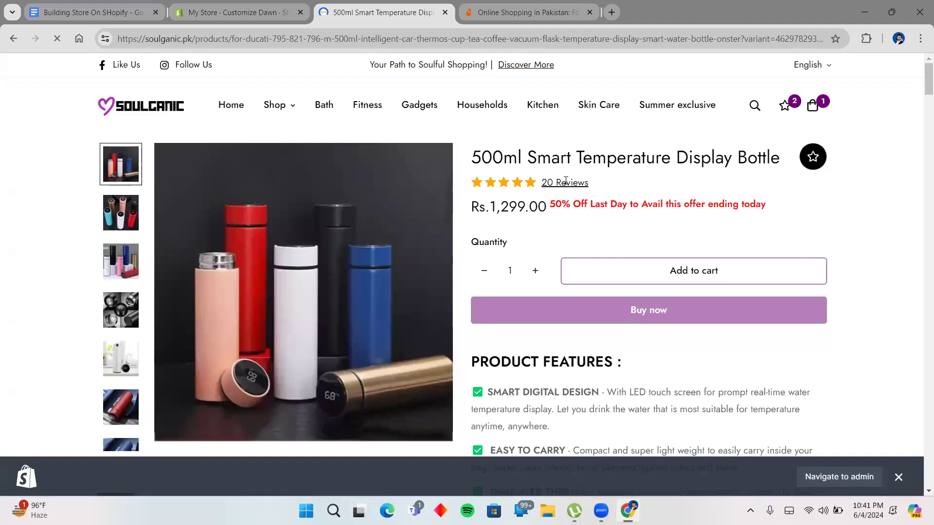
scroll(566, 182, down, 8)
scroll(611, 414, up, 5)
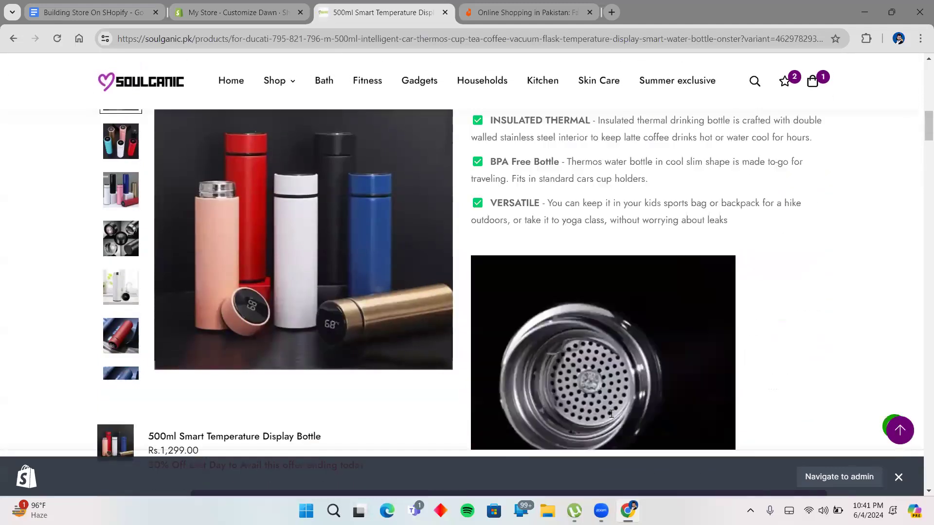
scroll(611, 414, up, 5)
scroll(687, 378, down, 5)
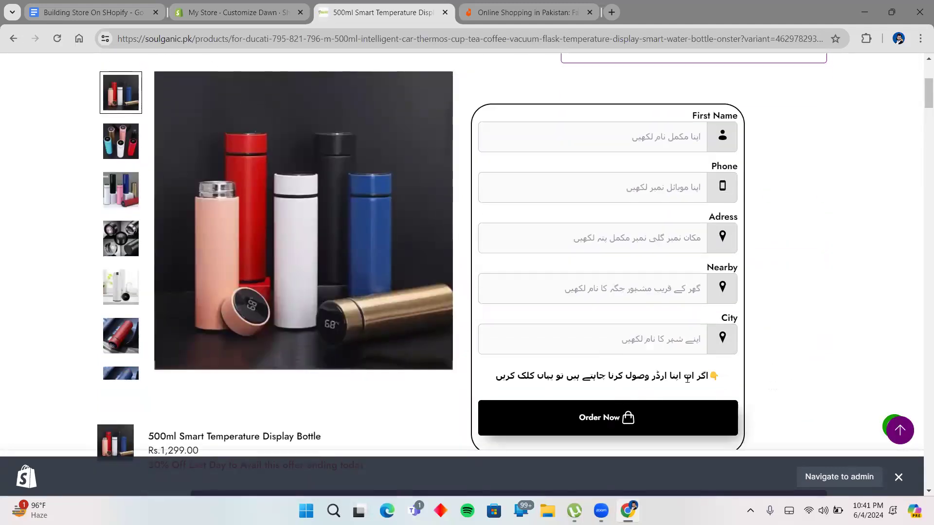
scroll(687, 378, down, 1)
scroll(688, 377, up, 5)
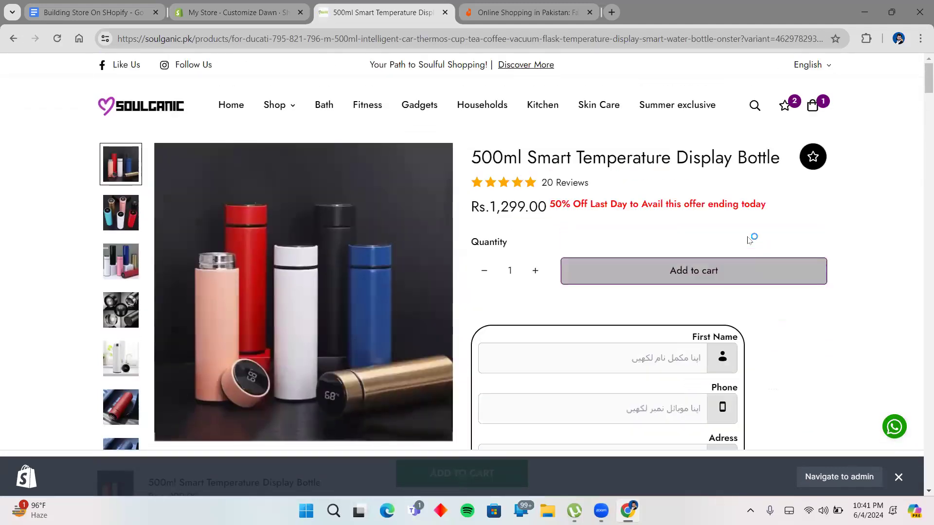
scroll(511, 226, down, 3)
scroll(590, 313, down, 10)
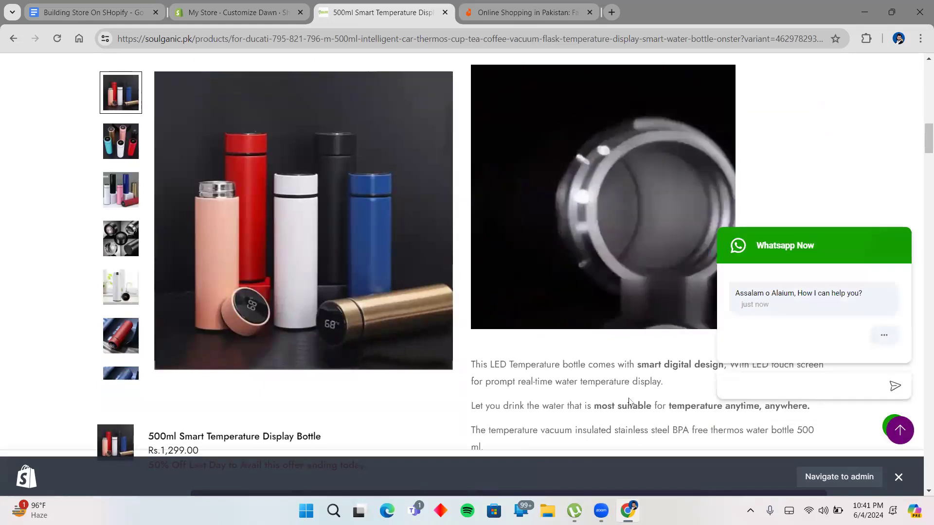
scroll(629, 424, down, 5)
scroll(627, 421, up, 15)
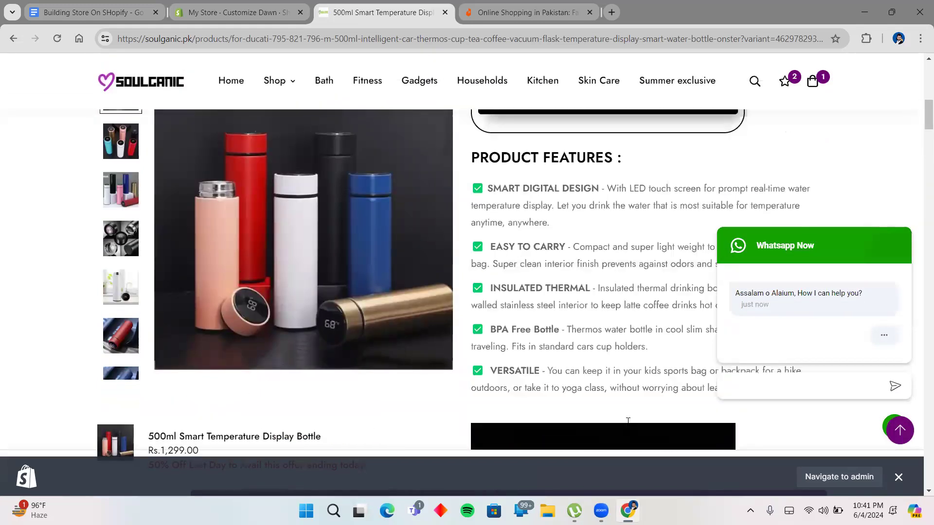
triple_click(591, 147)
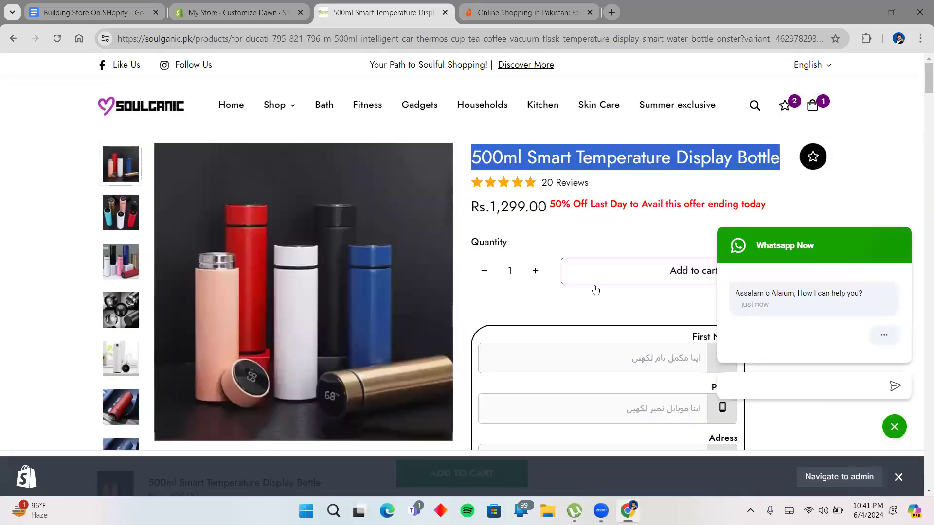
scroll(594, 296, down, 15)
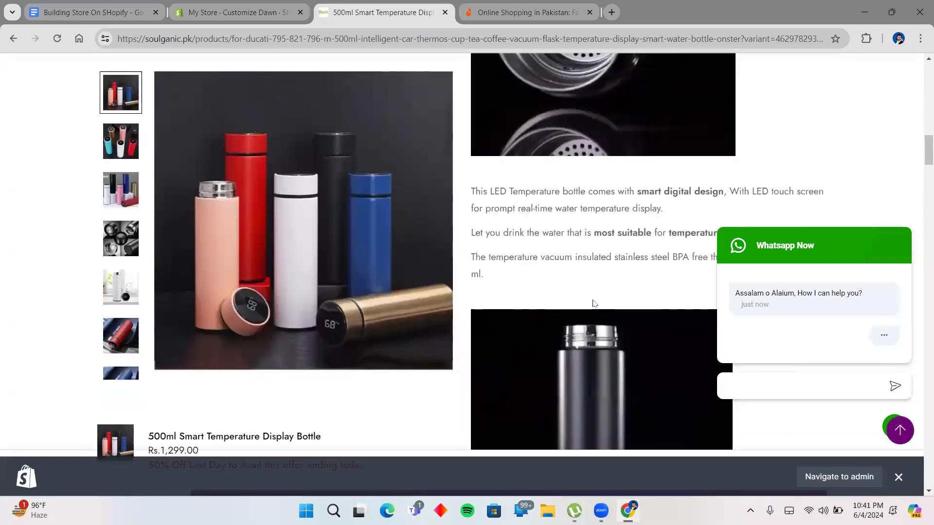
scroll(592, 303, up, 15)
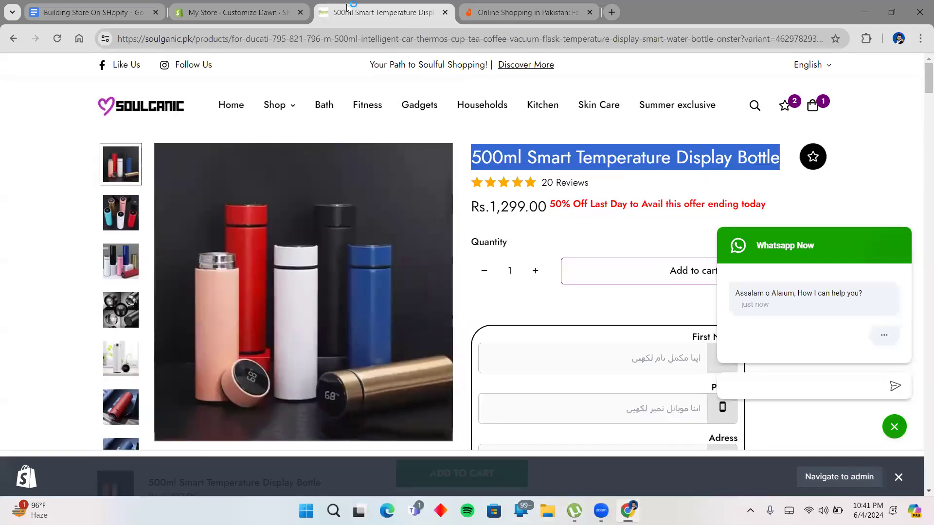
click(270, 15)
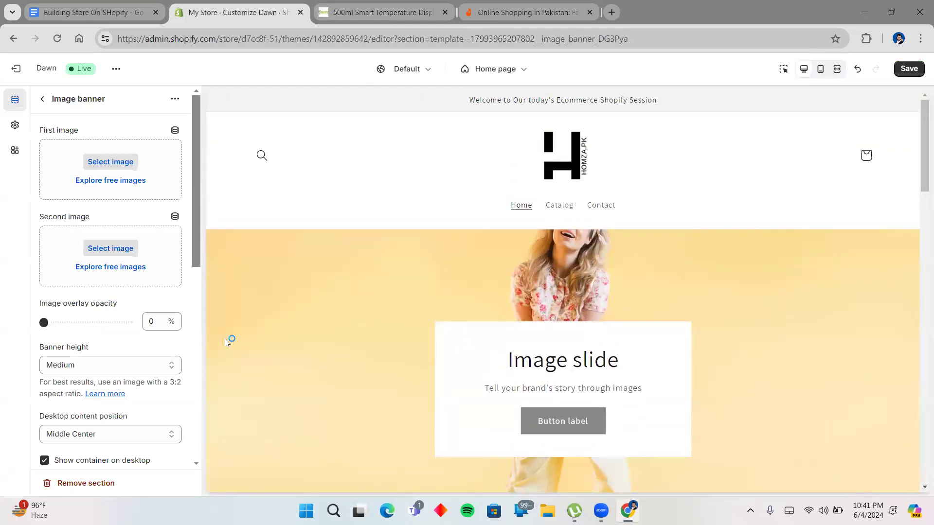
- Return to the 500ml Smart Temperature Display Bottle page (Rs.1,299.00) and dismiss the Shopify admin bar
click(42, 99)
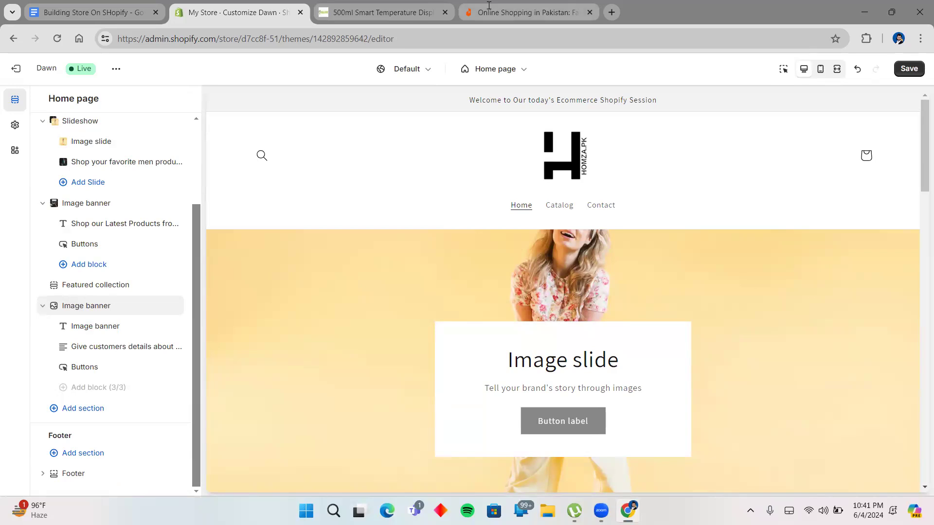
click(404, 6)
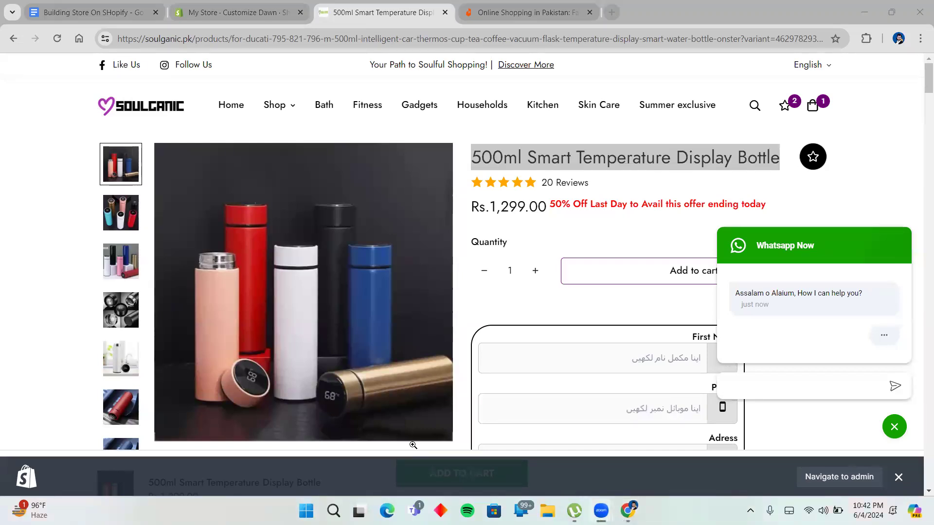
click(903, 478)
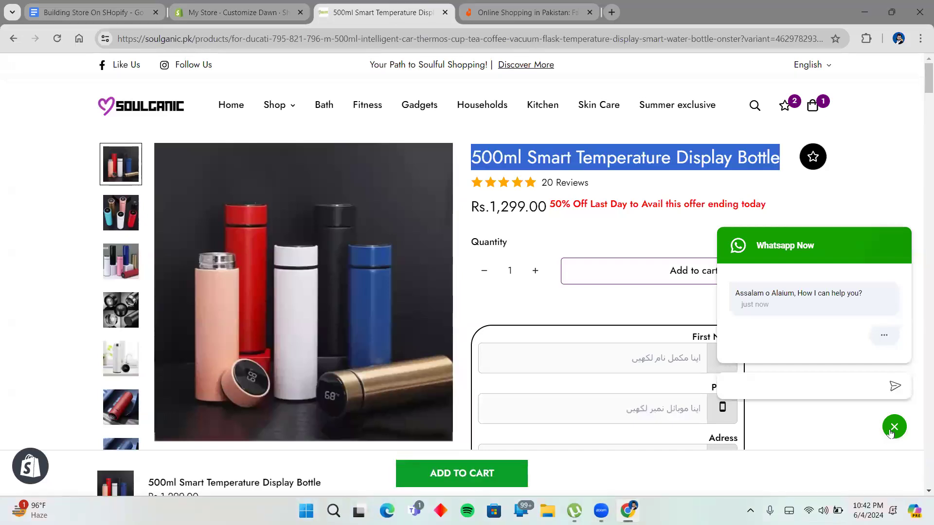